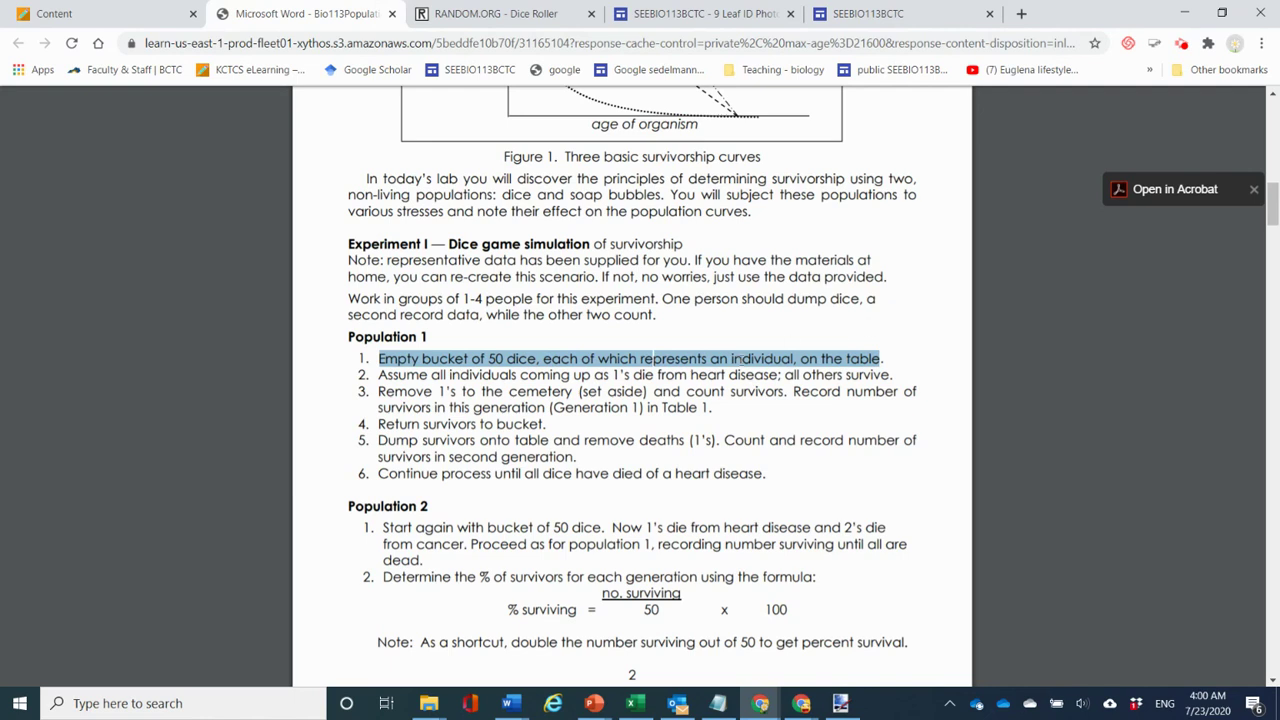
# Switch to the RANDOM.ORG Dice Roller and set it to roll 50 virtual dice.
pyautogui.click(618, 375)
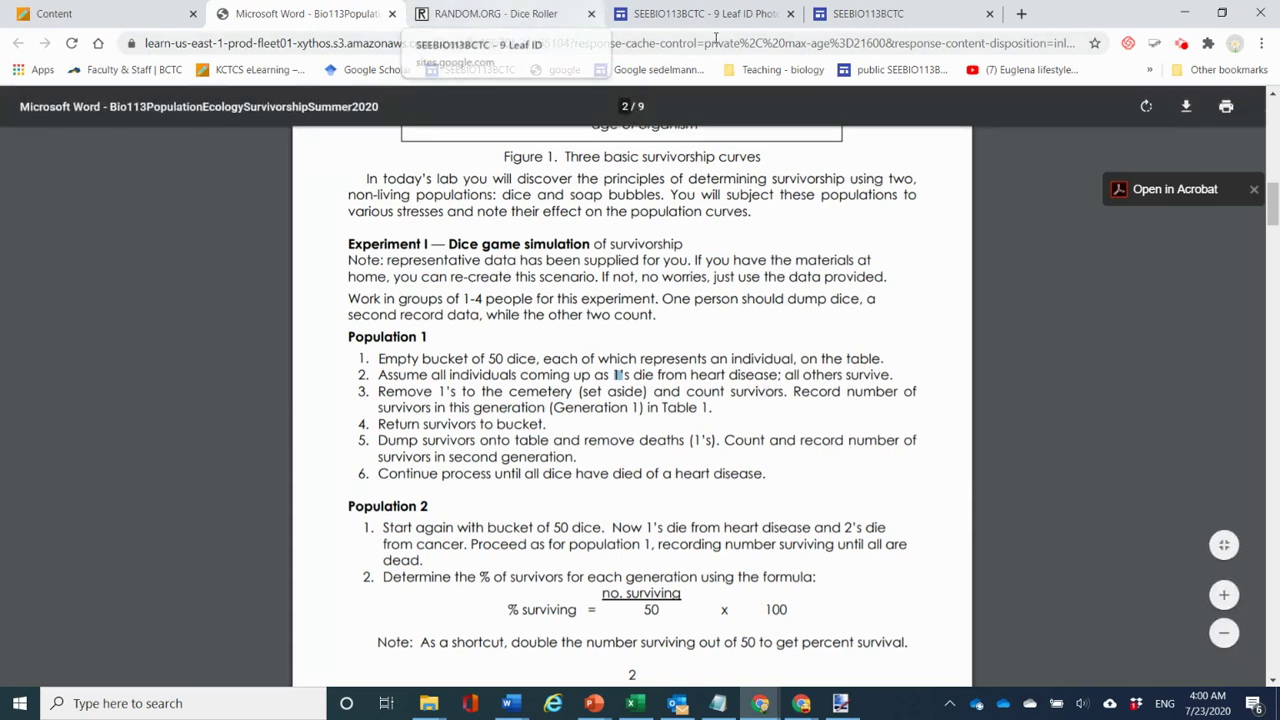
pyautogui.click(490, 15)
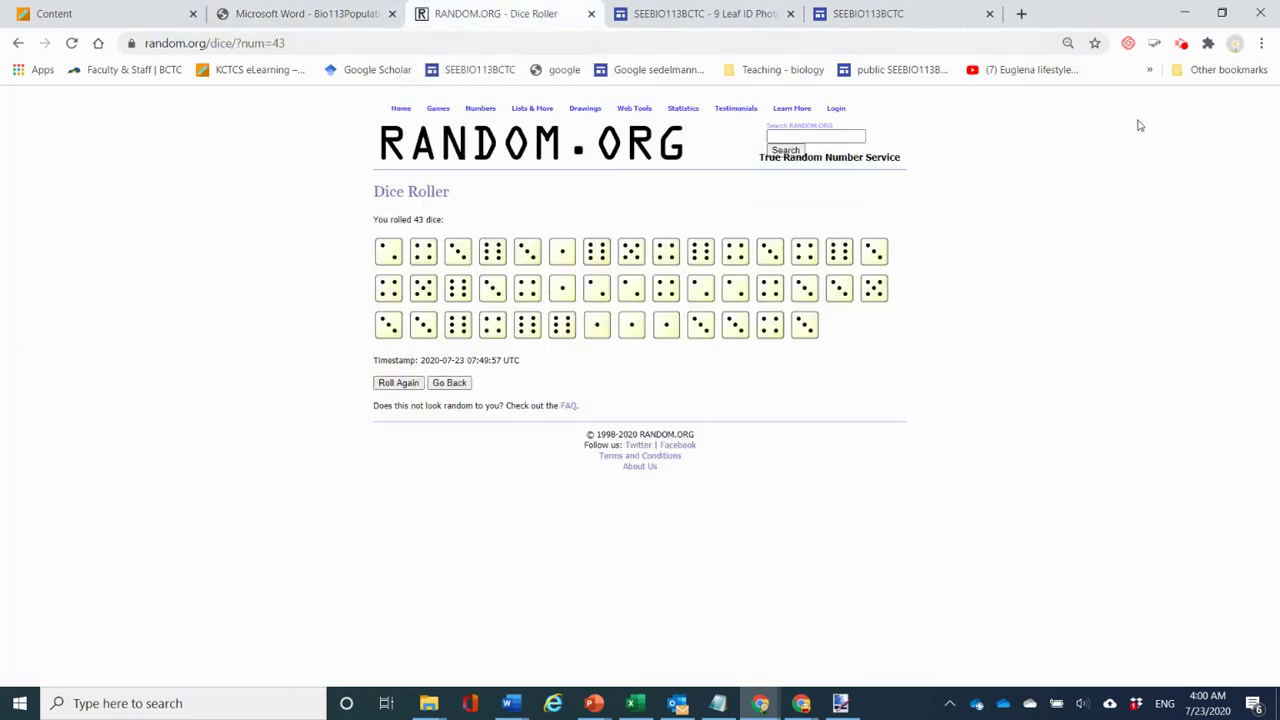
pyautogui.click(457, 390)
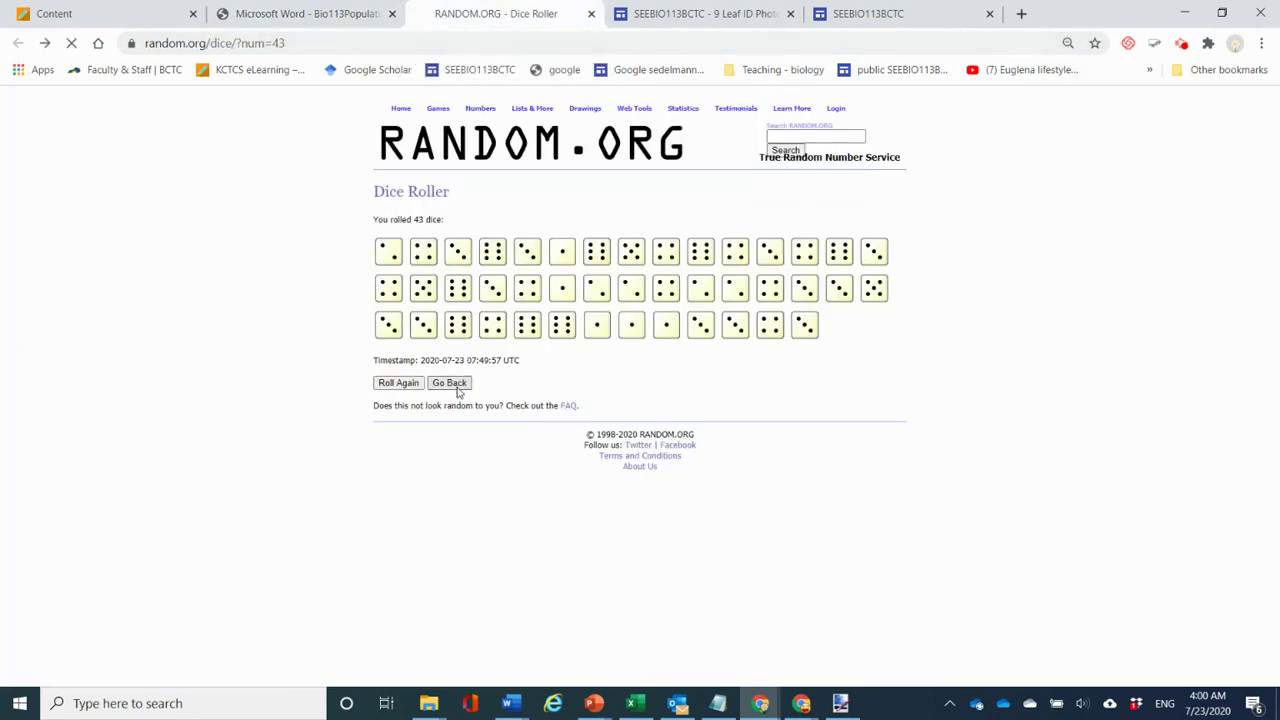
pyautogui.click(408, 258)
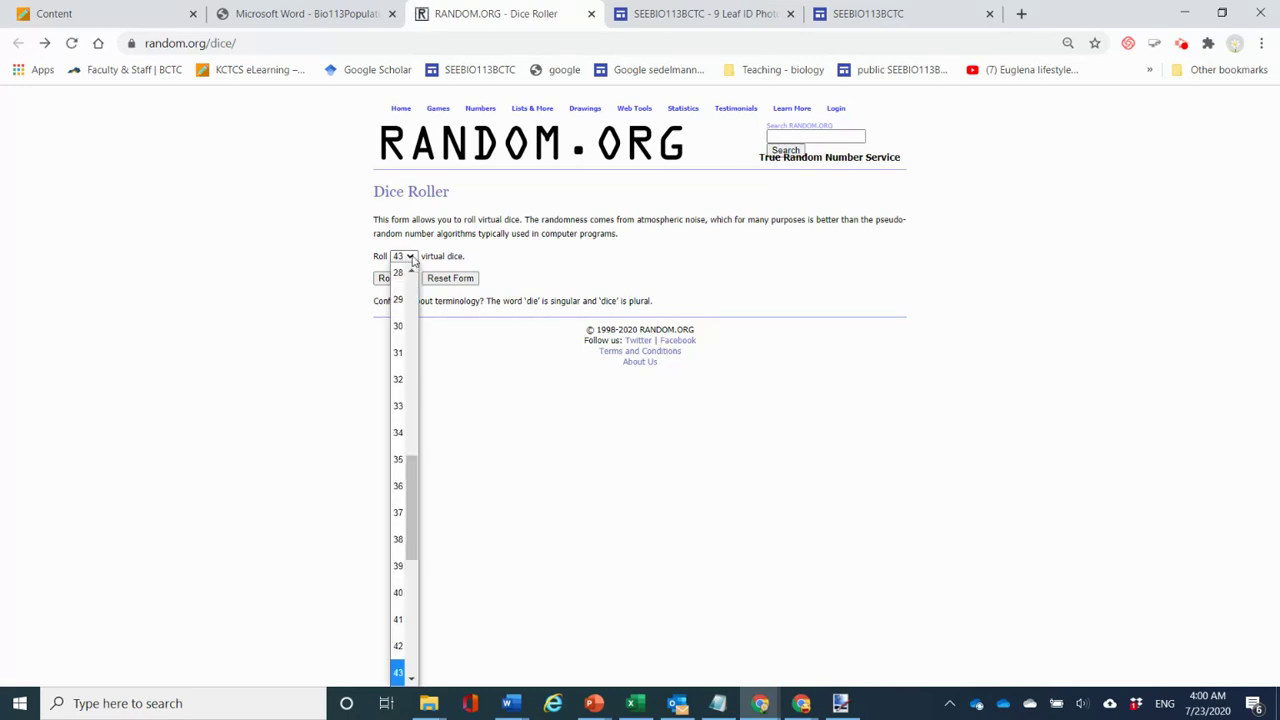
pyautogui.moveTo(409, 515); pyautogui.dragTo(408, 578)
pyautogui.click(399, 579)
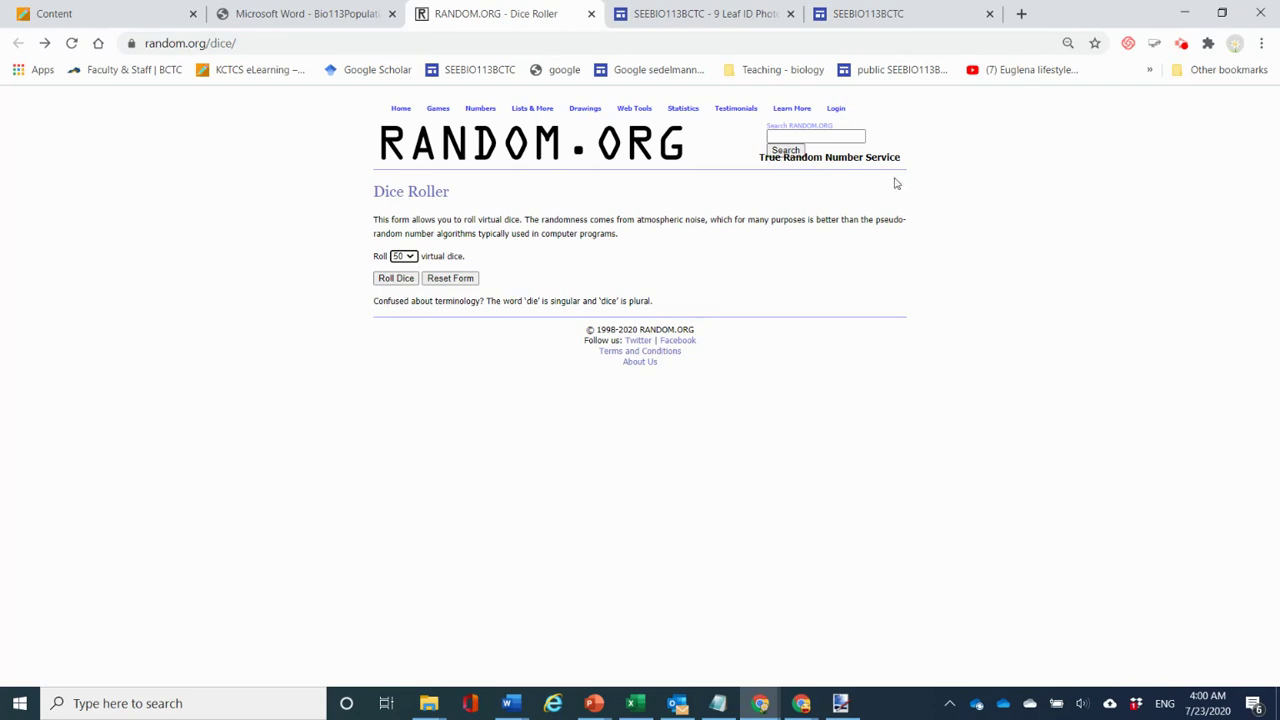
# Narrow the browser window to uncover the population data table beside it, and roll the 50 dice.
pyautogui.click(1224, 13)
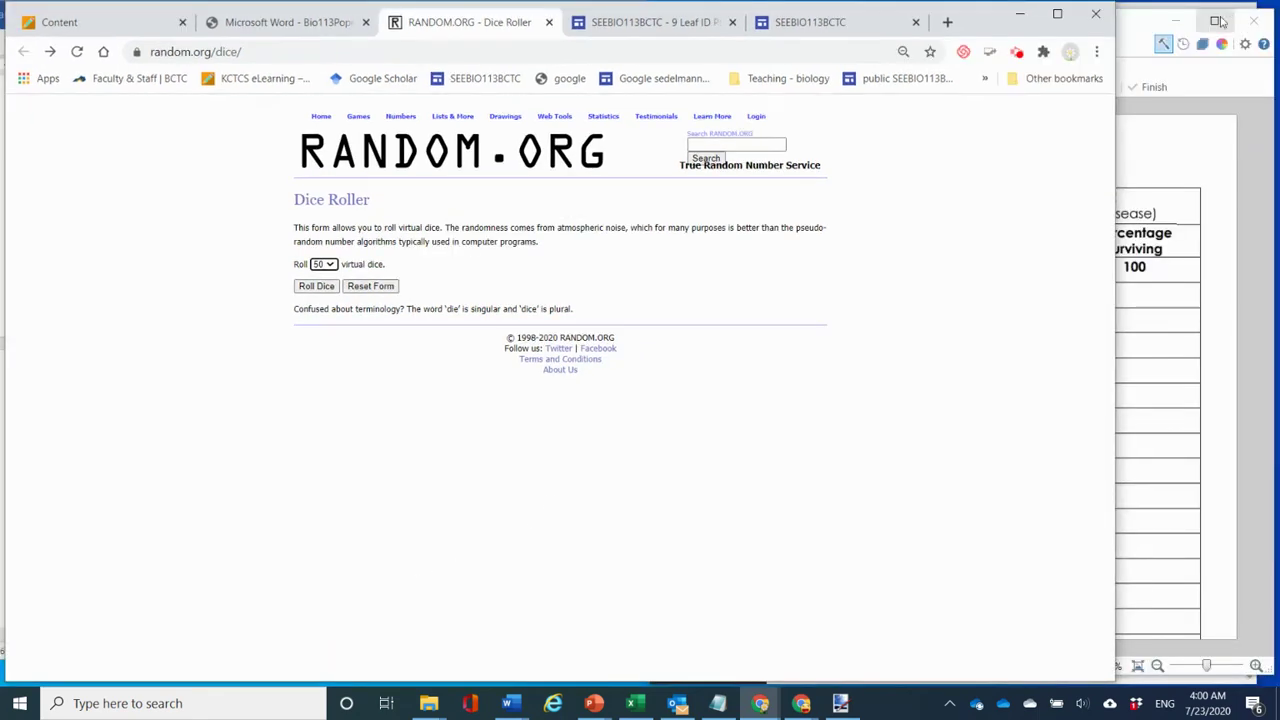
pyautogui.moveTo(1116, 143); pyautogui.dragTo(596, 149)
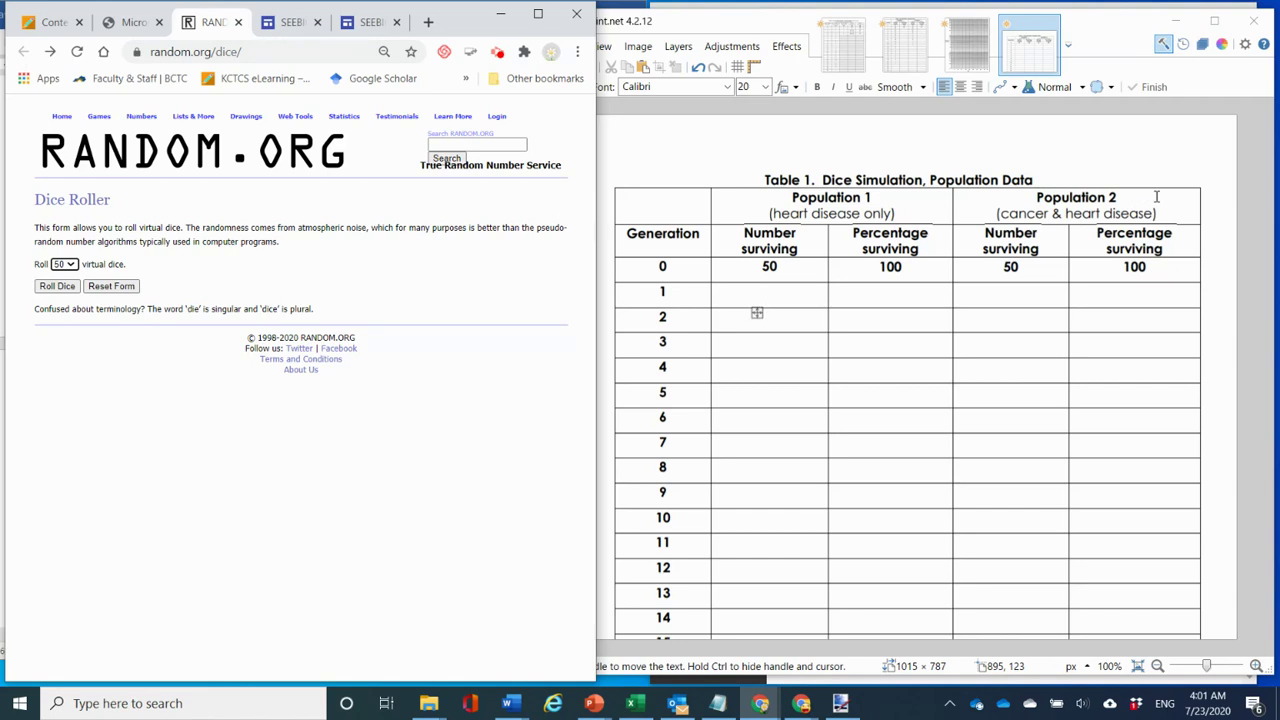
pyautogui.click(58, 288)
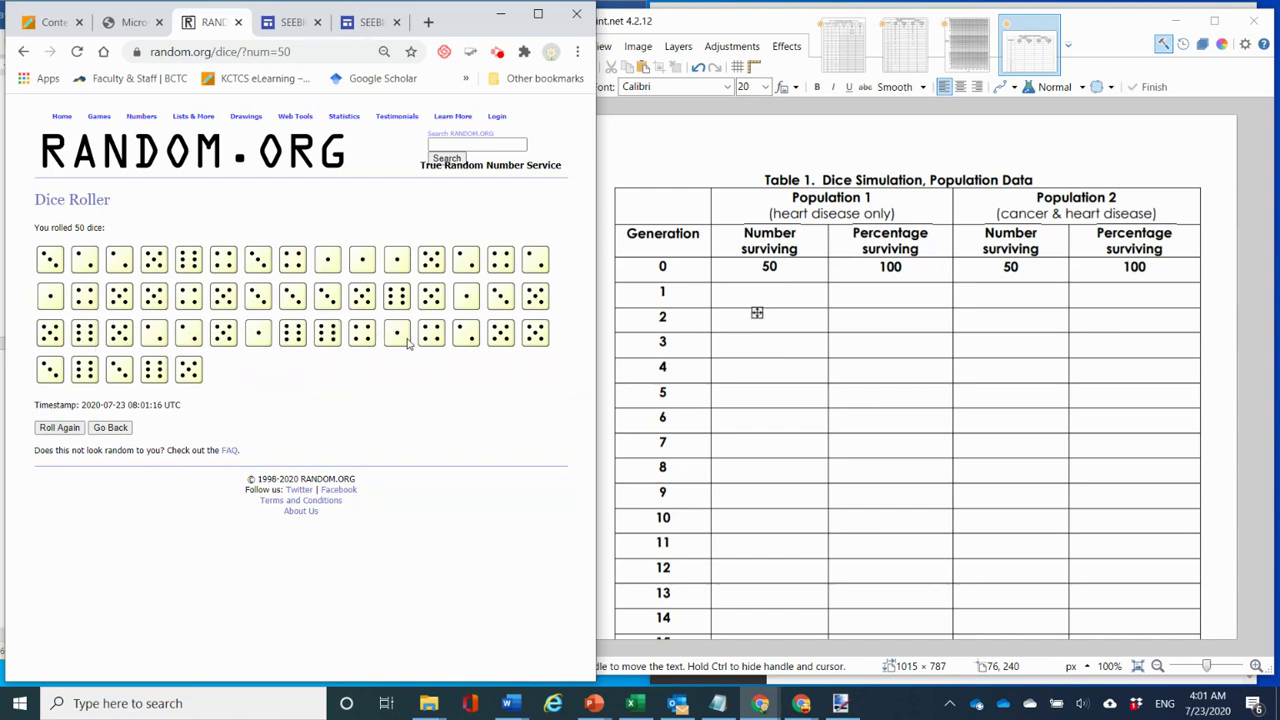
# In the paint.net table, enter 43 as Population 1's number surviving for generation 1.
pyautogui.click(747, 292)
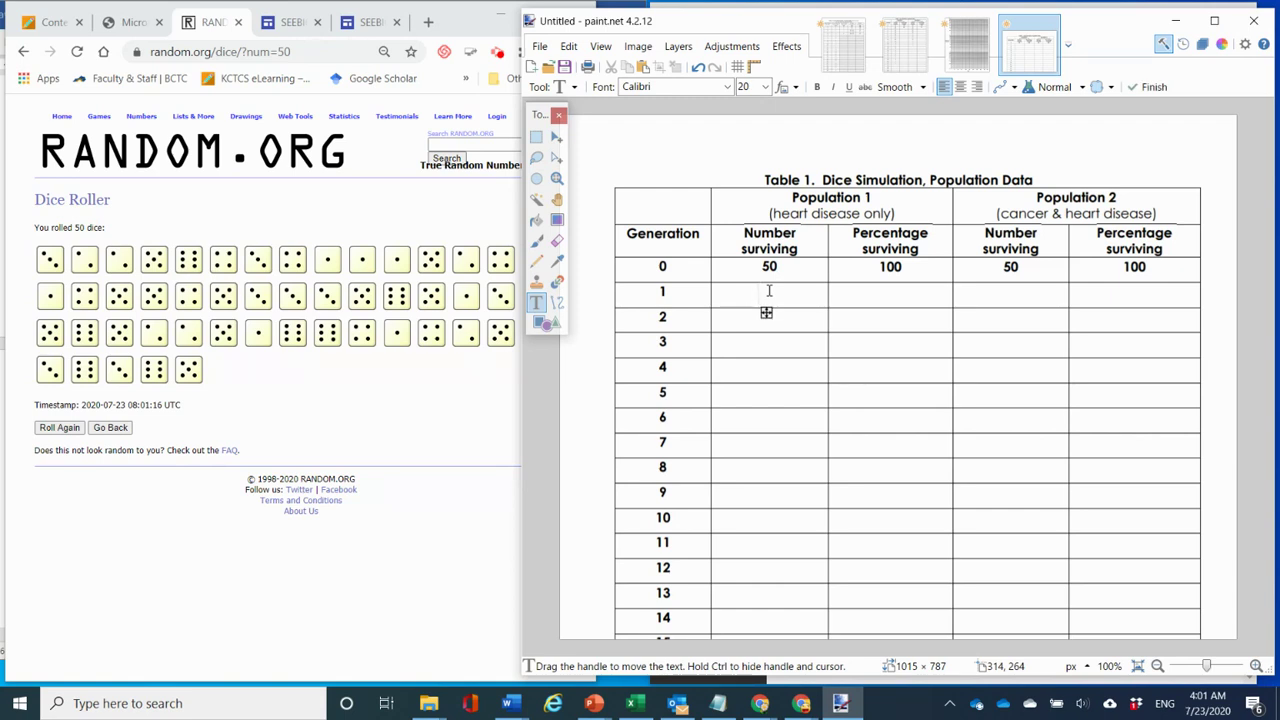
pyautogui.write('43')
pyautogui.click(375, 386)
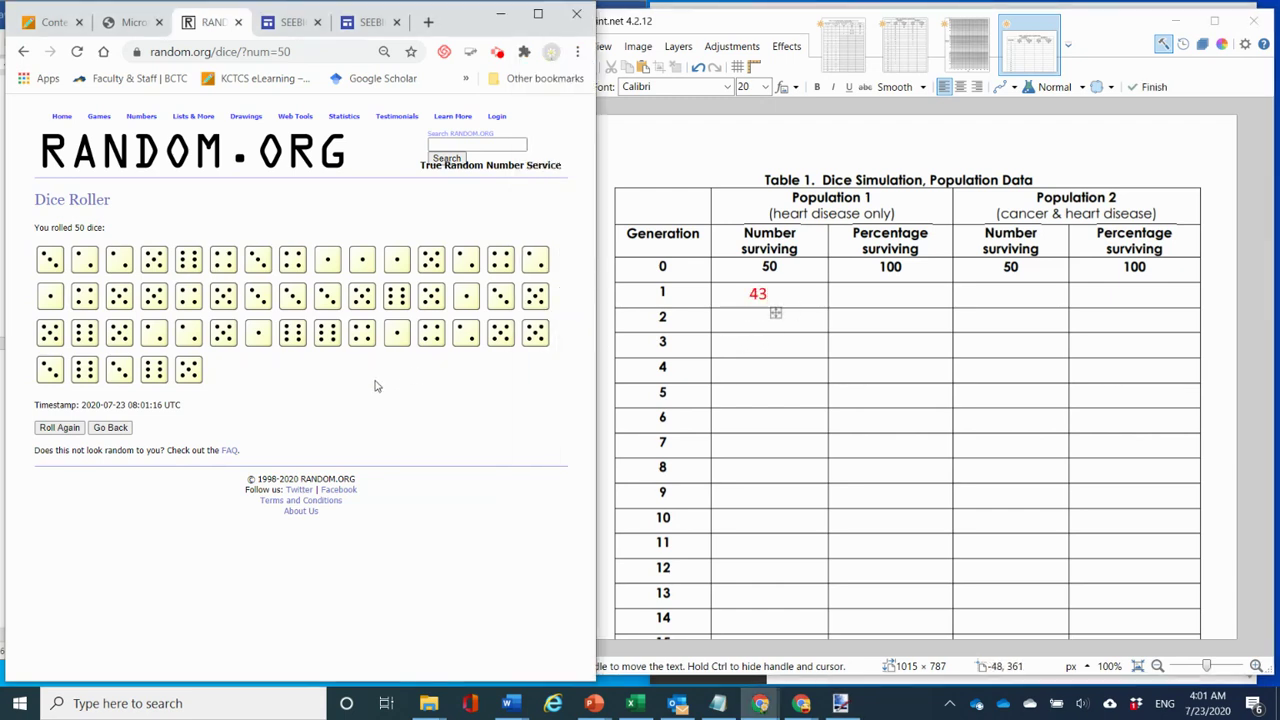
# Set the dice roller to 43 virtual dice and roll them for Population 1's second generation.
pyautogui.click(62, 428)
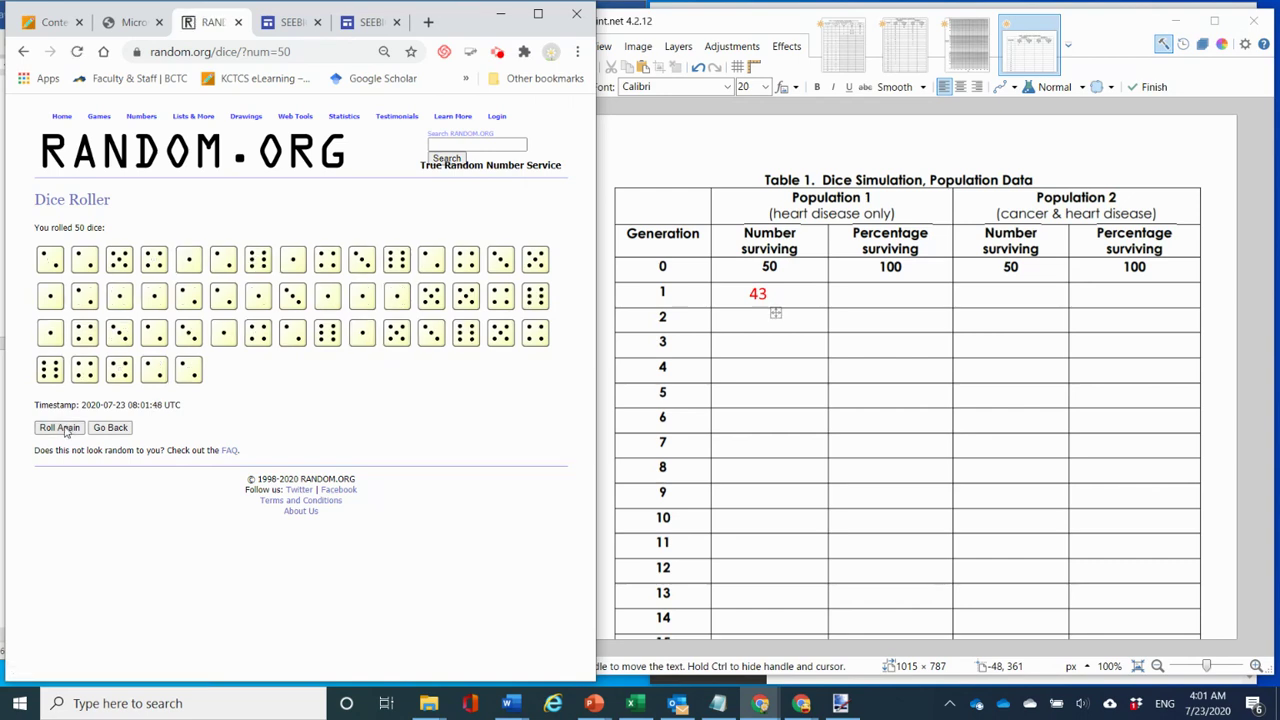
pyautogui.click(110, 428)
pyautogui.click(72, 266)
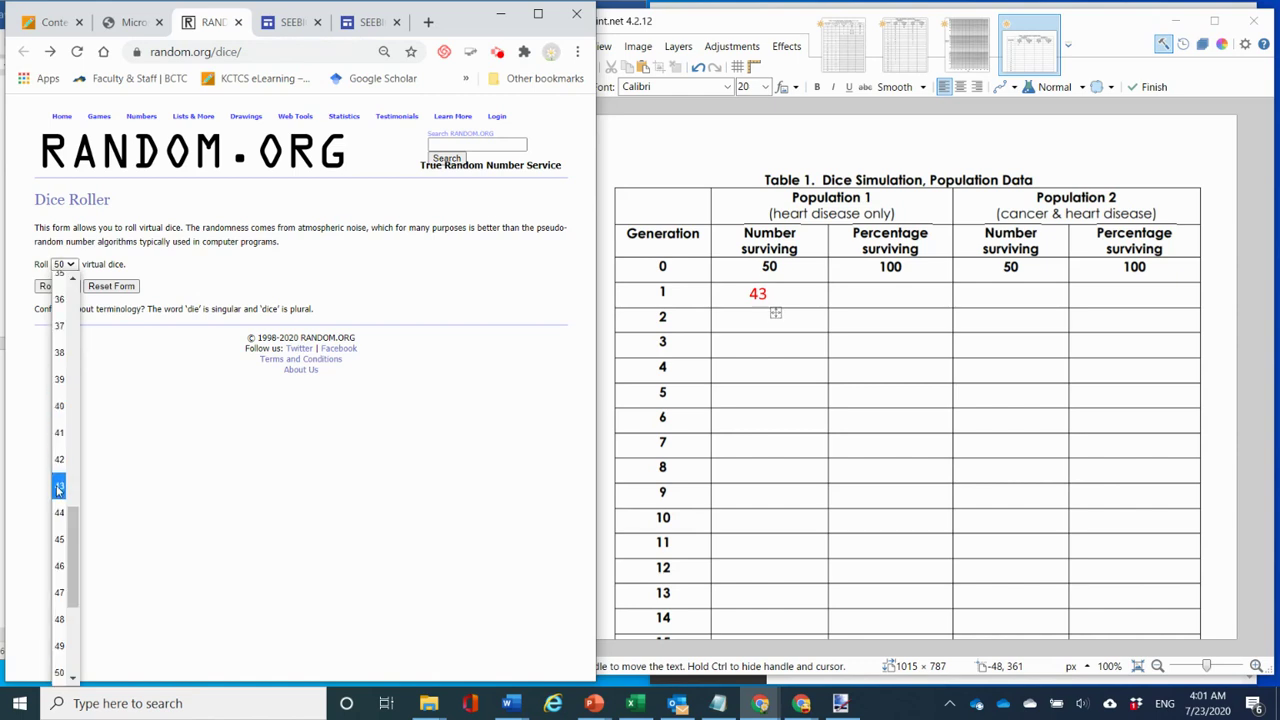
pyautogui.click(59, 487)
pyautogui.click(57, 287)
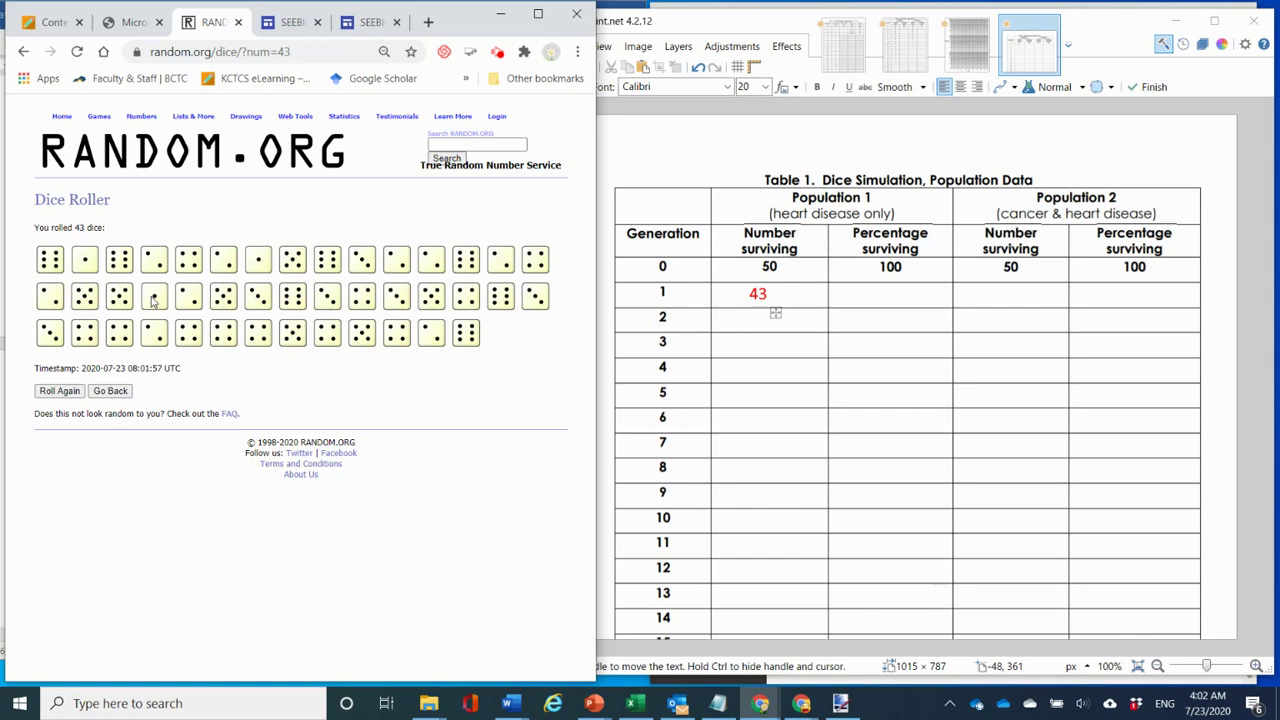
# Enter 40 as Population 1's number surviving for generation 2 in the table.
pyautogui.click(761, 318)
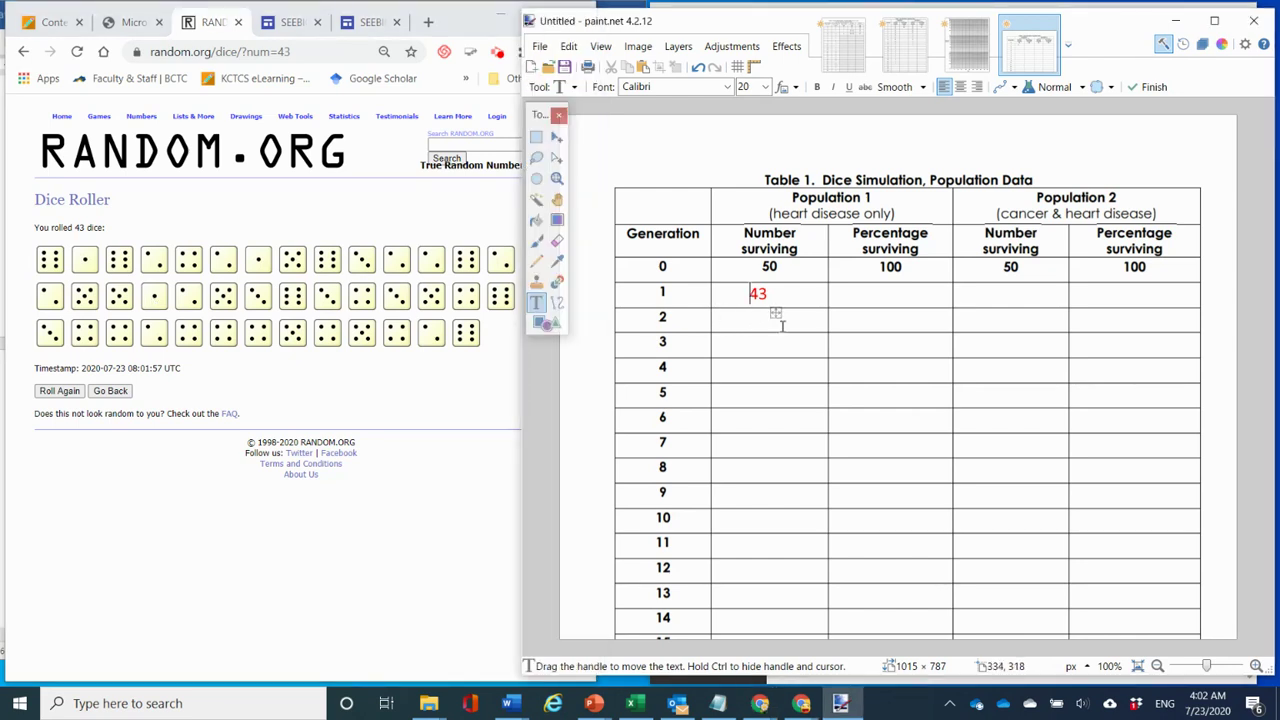
pyautogui.press('Escape')
pyautogui.click(752, 319)
pyautogui.write('40')
# Set the dice roller to 40 virtual dice and roll them for Population 1's third generation.
pyautogui.click(100, 391)
pyautogui.click(70, 265)
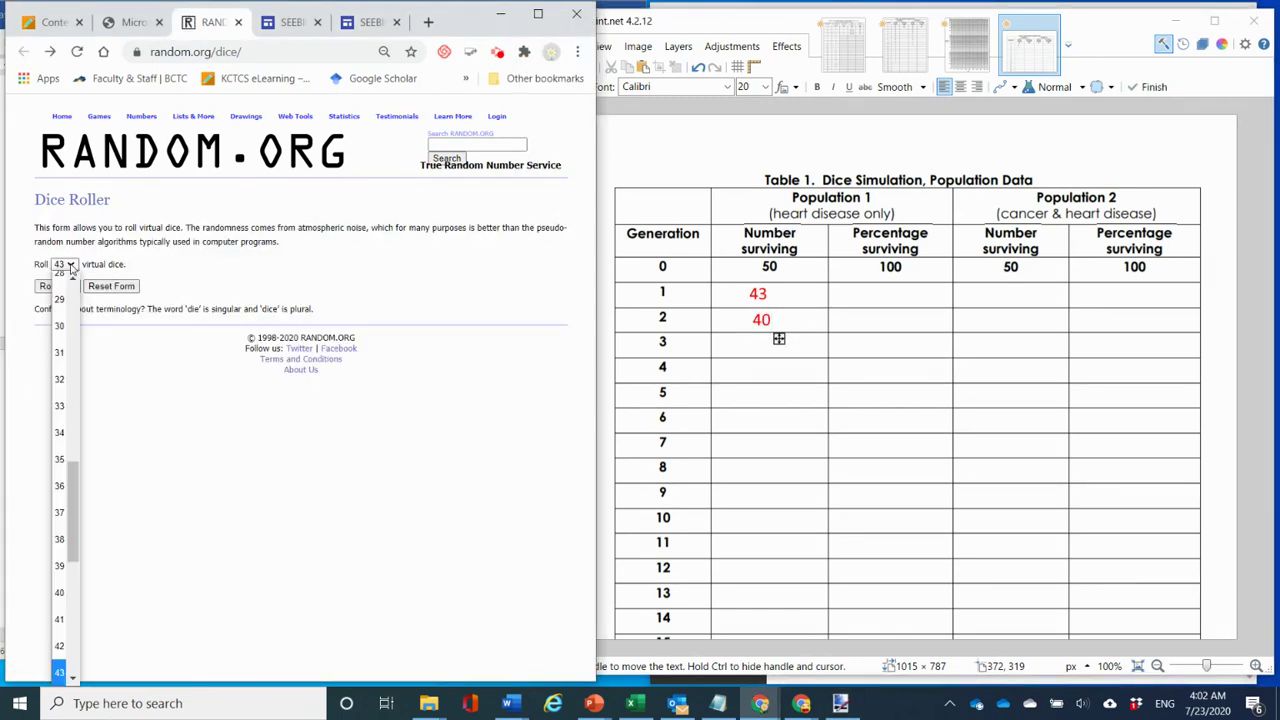
pyautogui.scroll(-1, 62, 522)
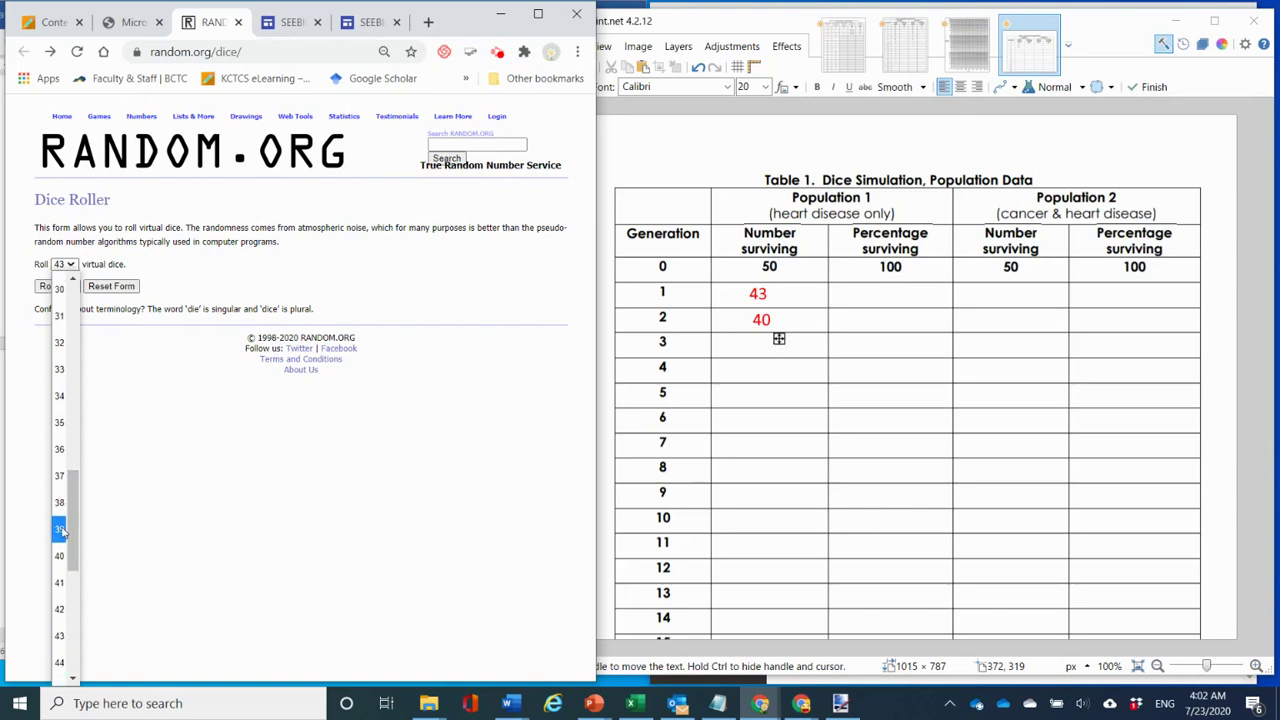
pyautogui.click(60, 556)
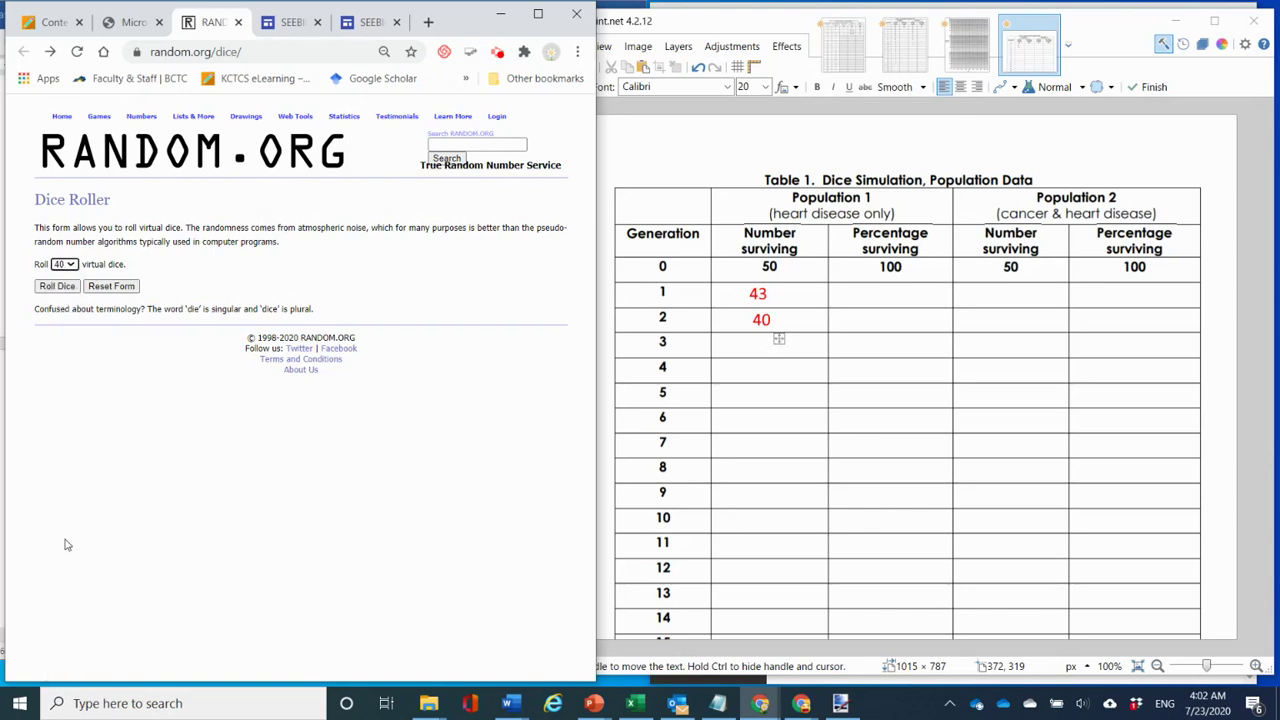
pyautogui.click(58, 287)
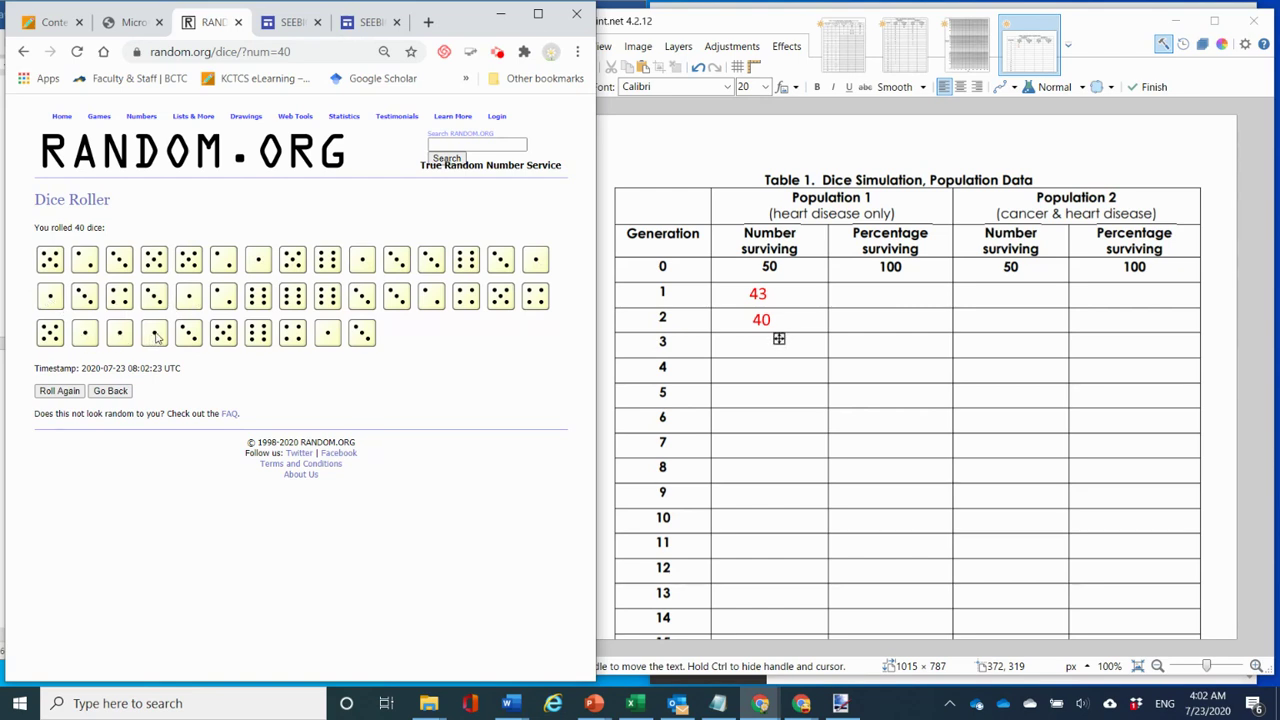
# Enter 31 as Population 1's number surviving for generation 3 in the table.
pyautogui.click(754, 344)
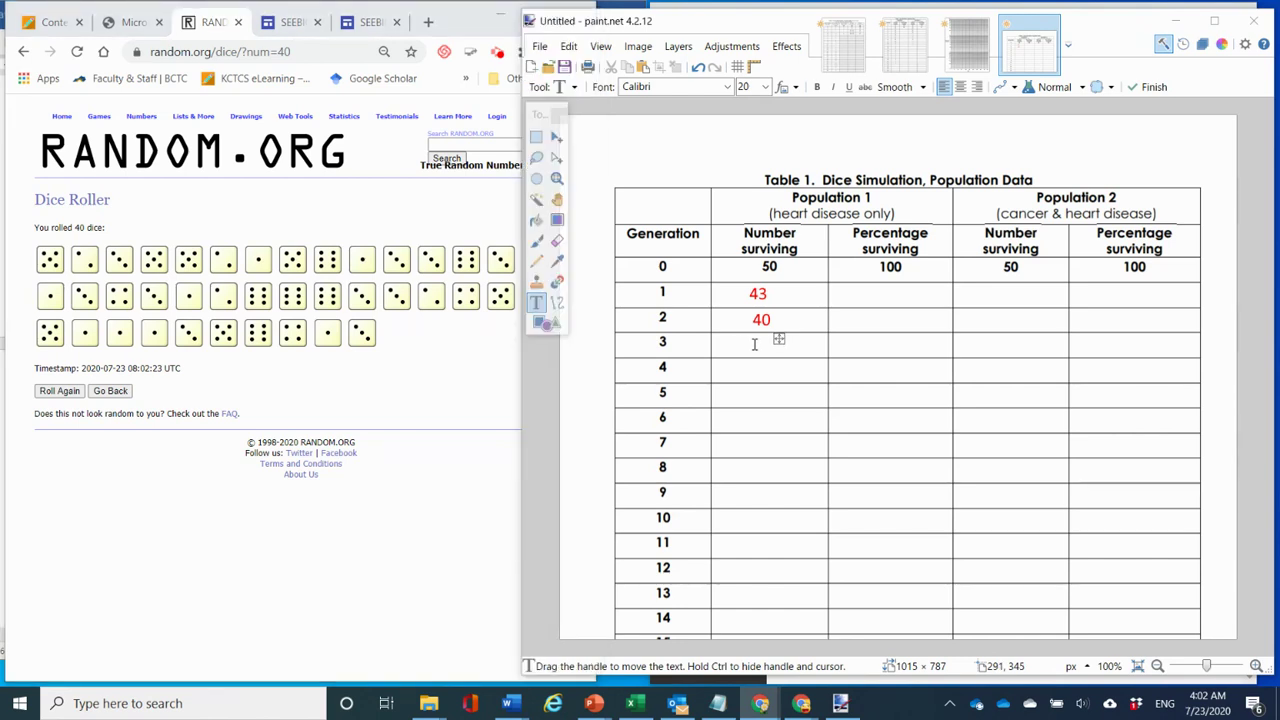
pyautogui.click(754, 494)
pyautogui.click(754, 344)
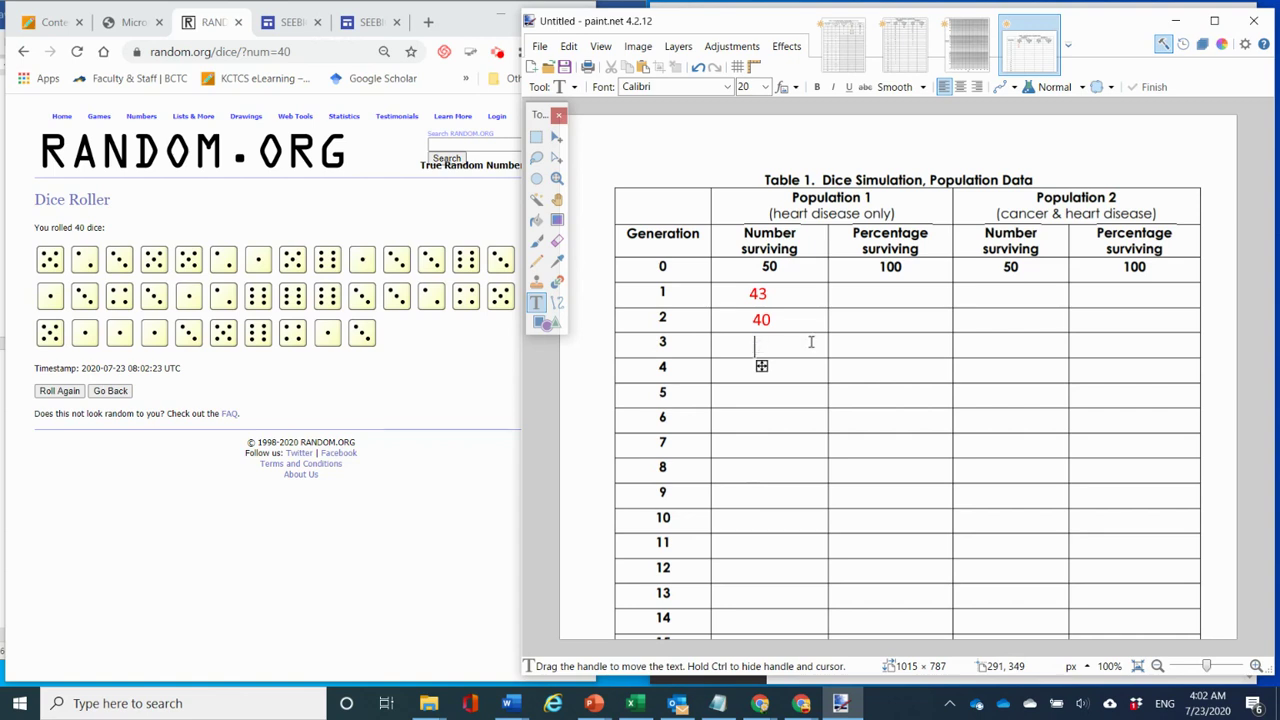
pyautogui.write('31')
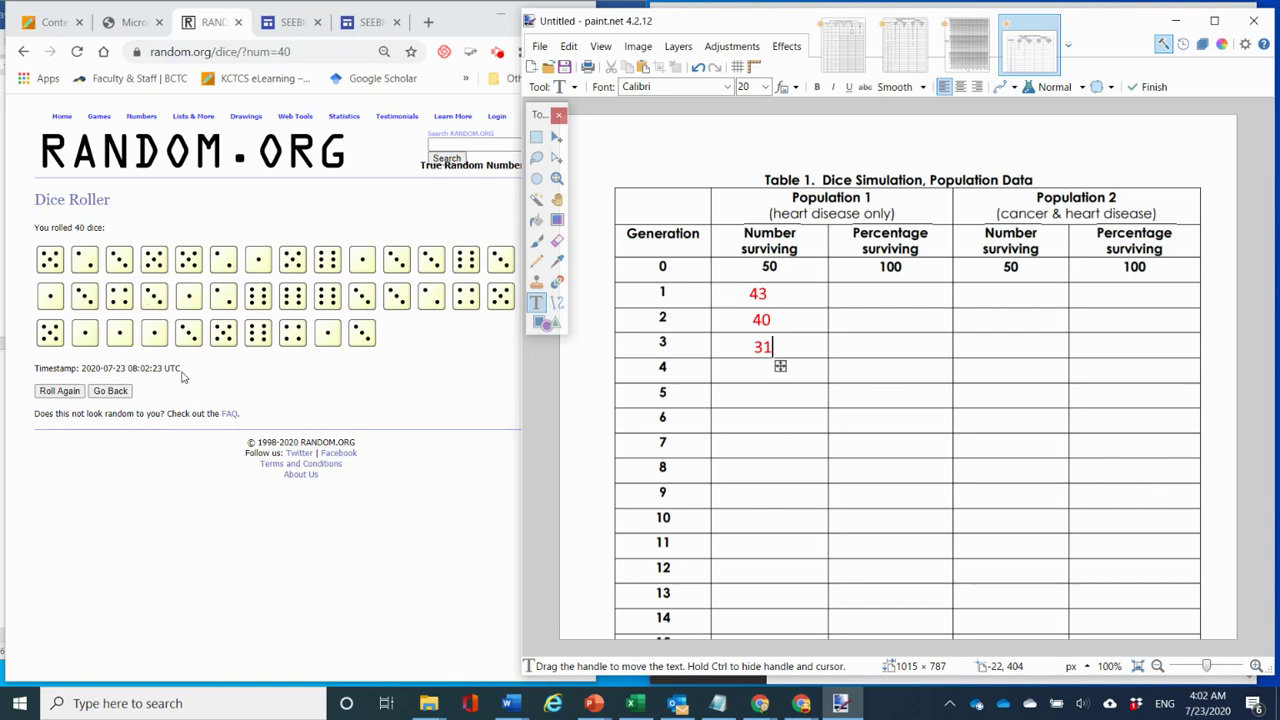
pyautogui.click(140, 510)
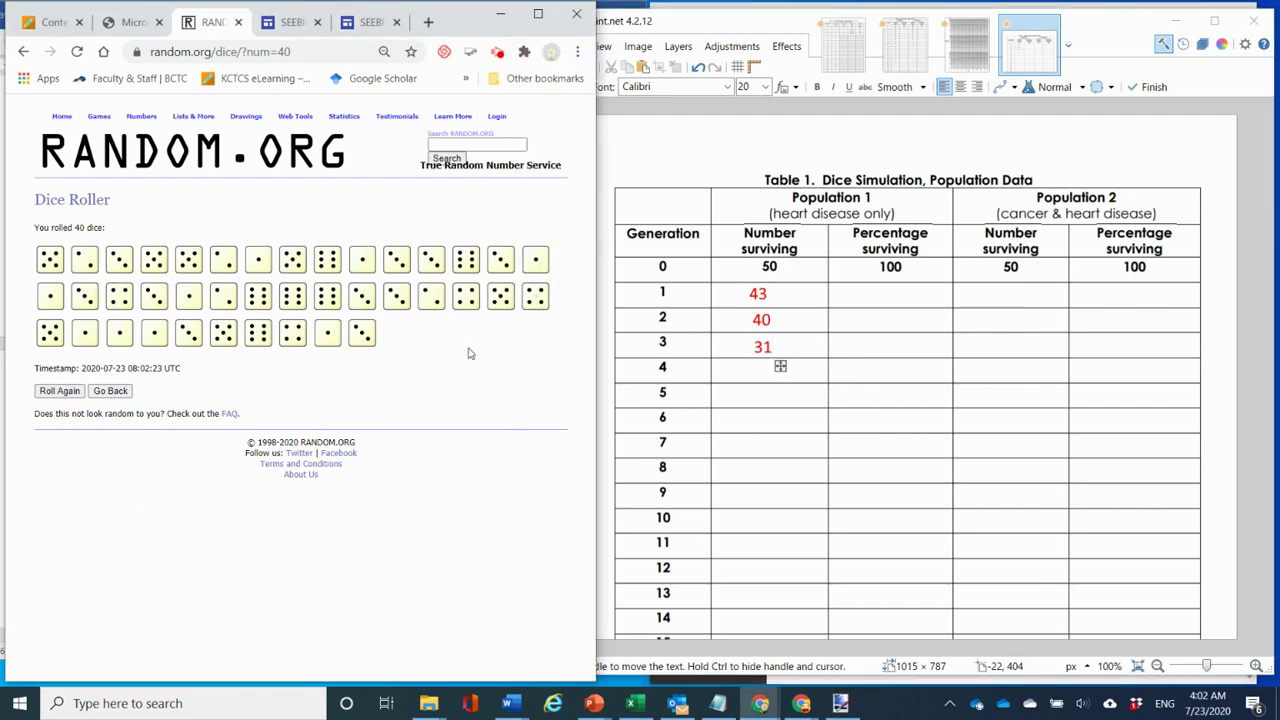
# Fill in Population 1's percentage surviving with 86, 80 and 62 for generations 1 to 3.
pyautogui.click(878, 297)
pyautogui.click(878, 297)
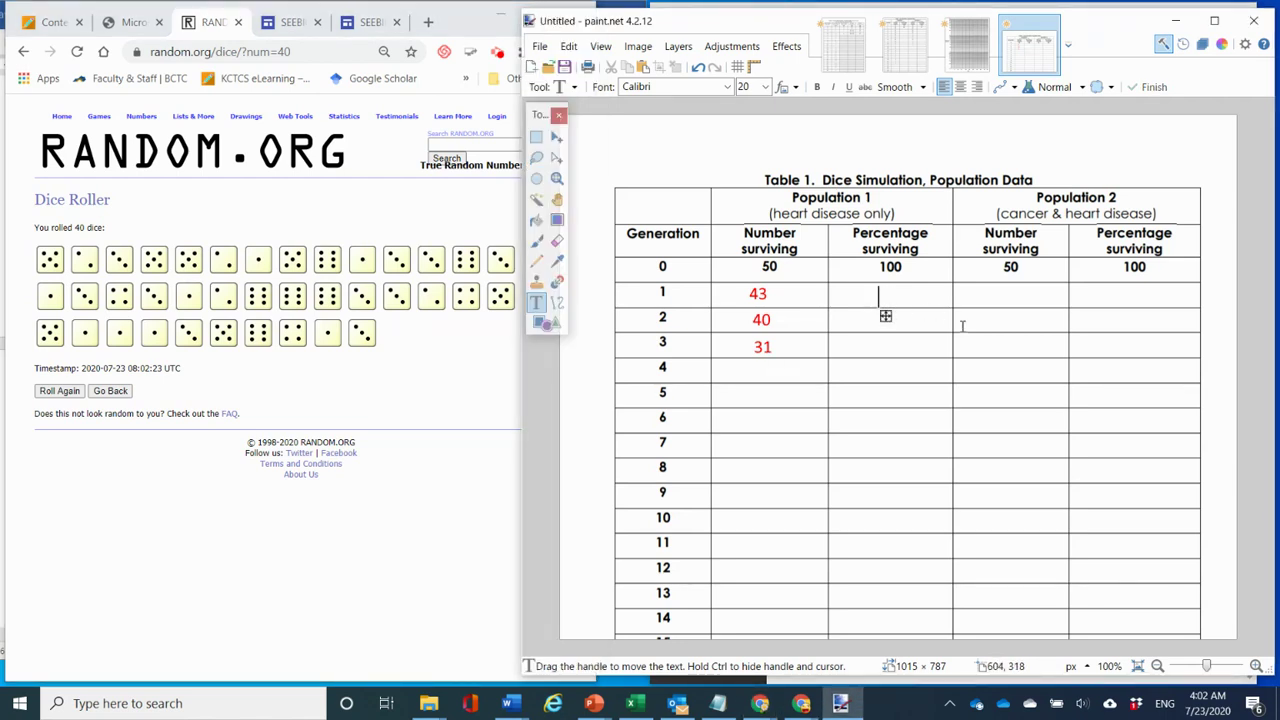
pyautogui.write('86')
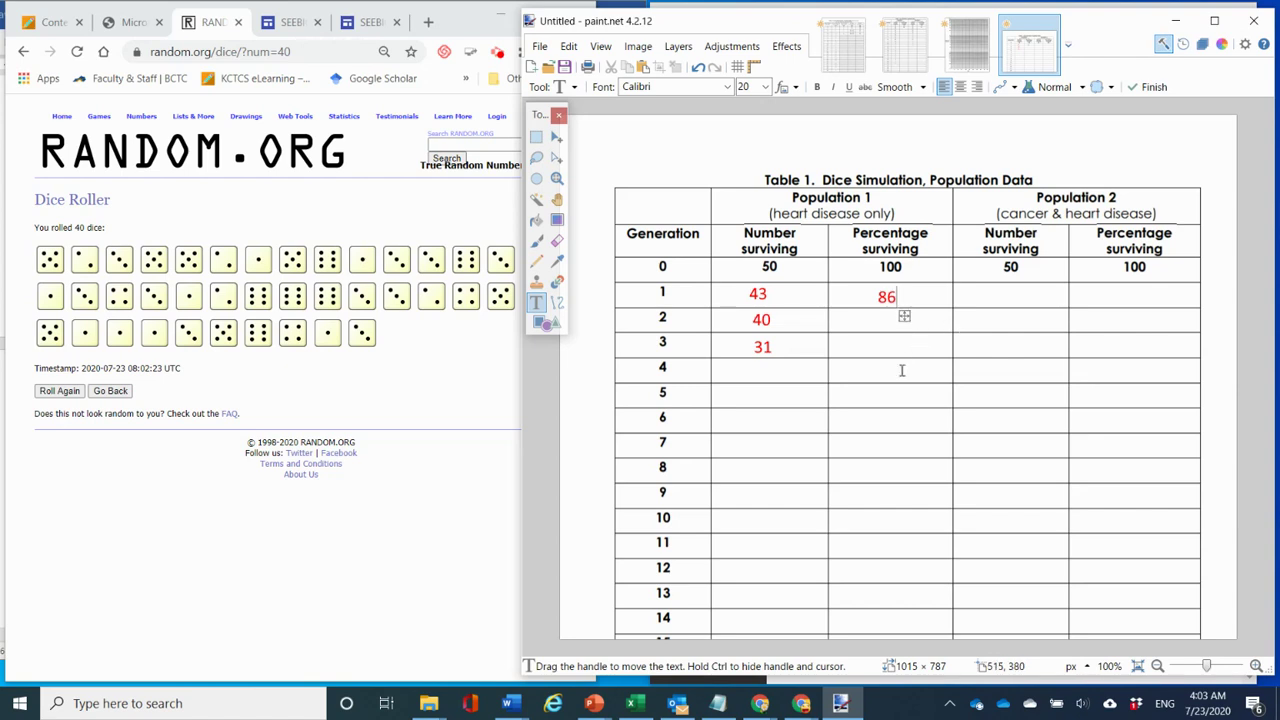
pyautogui.click(873, 320)
pyautogui.write('80')
pyautogui.click(866, 470)
pyautogui.click(881, 344)
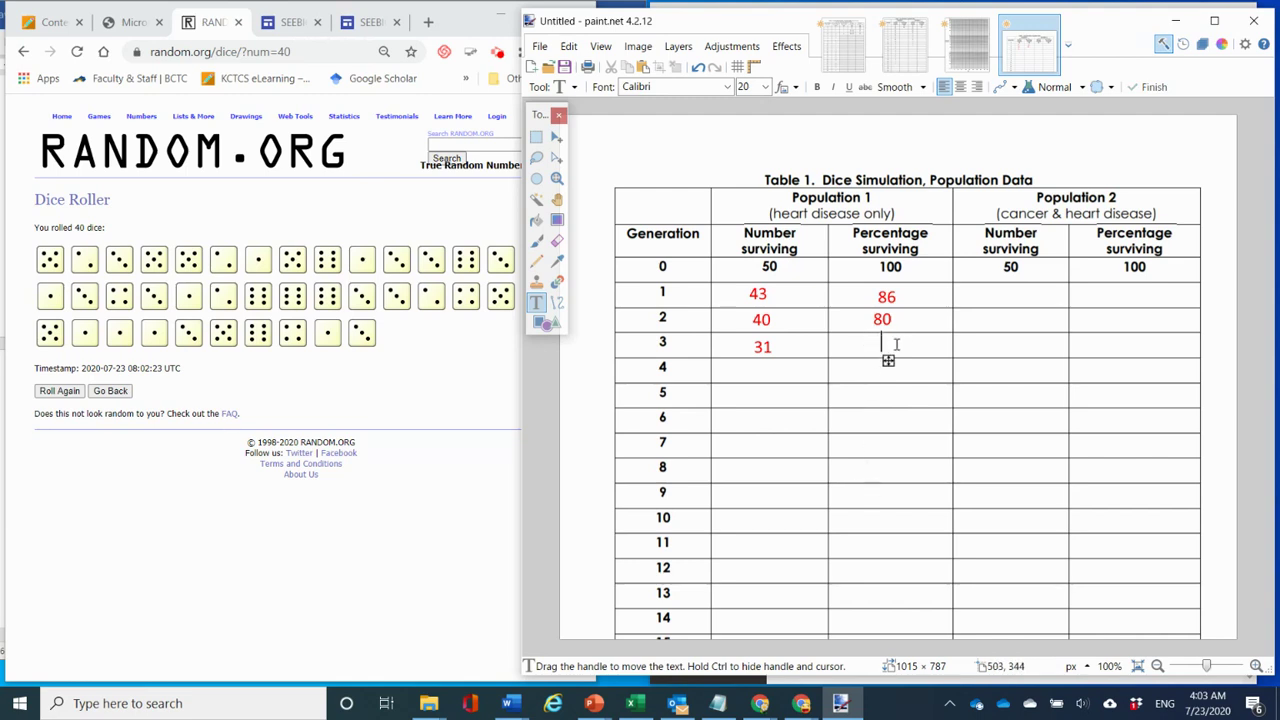
pyautogui.write('62')
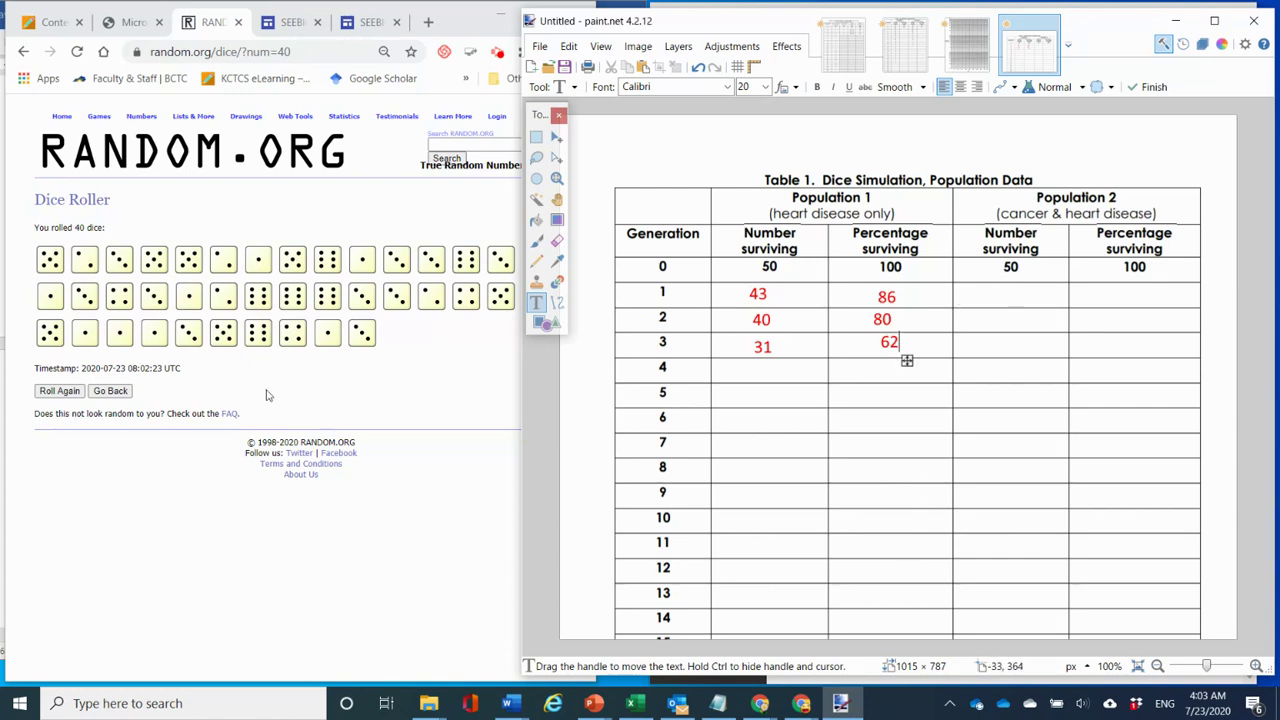
# Set the dice roller back to 50 virtual dice and roll them for Population 2's first generation.
pyautogui.click(110, 391)
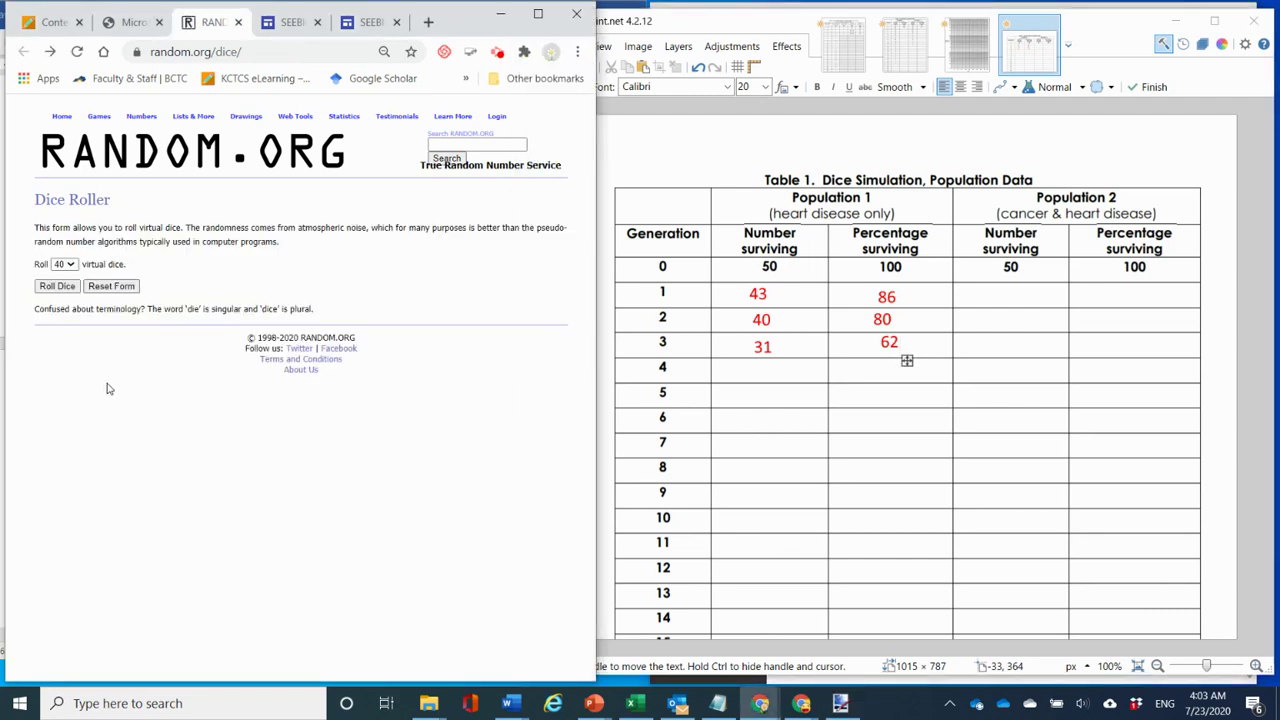
pyautogui.click(66, 264)
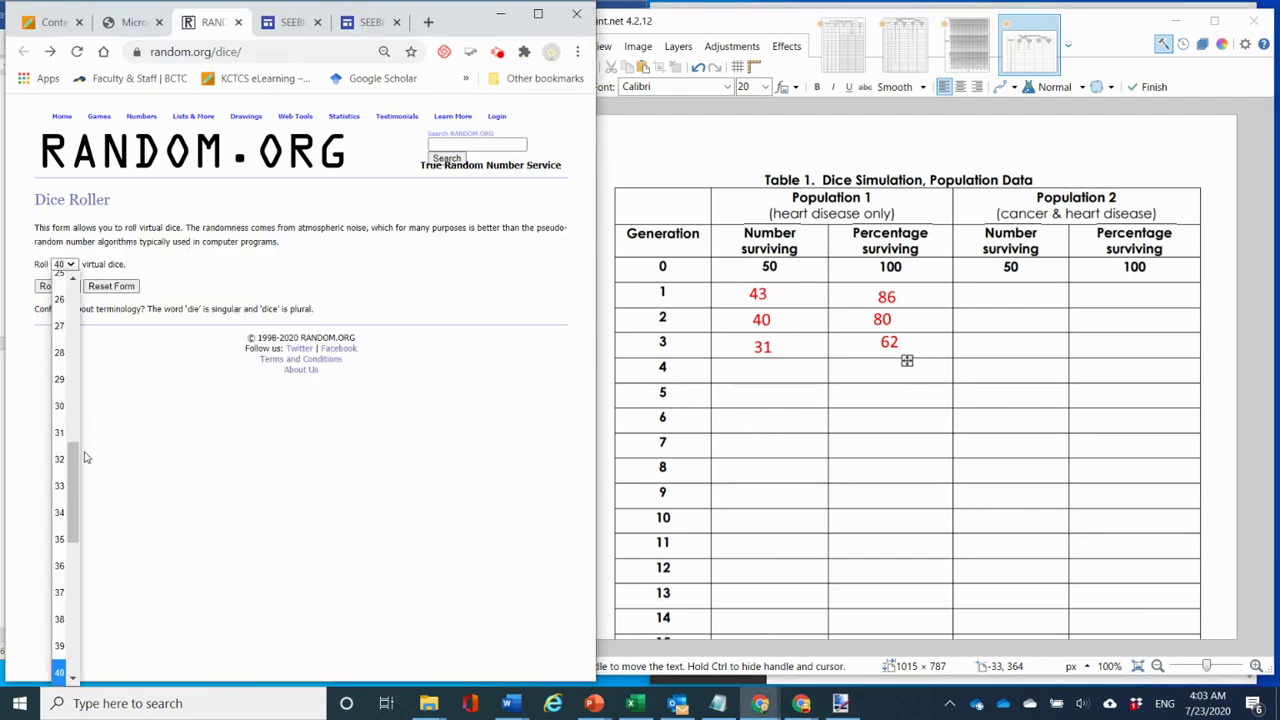
pyautogui.moveTo(72, 455); pyautogui.dragTo(72, 573)
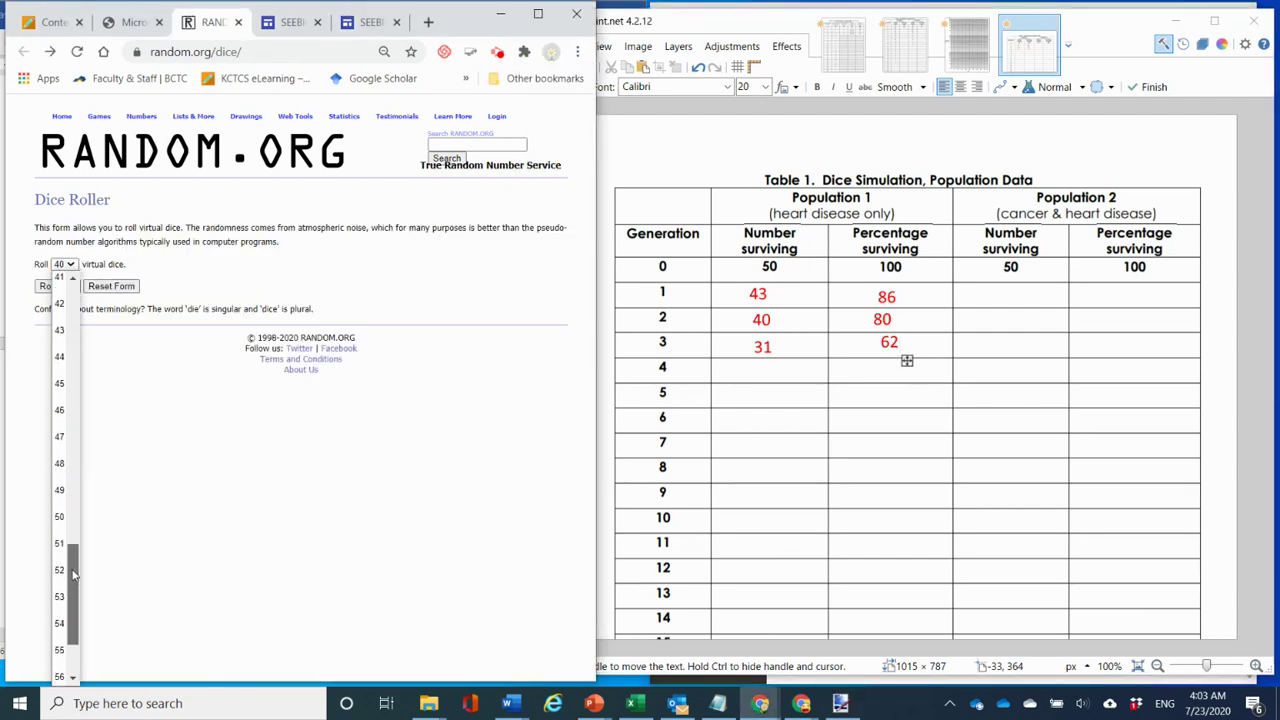
pyautogui.click(60, 515)
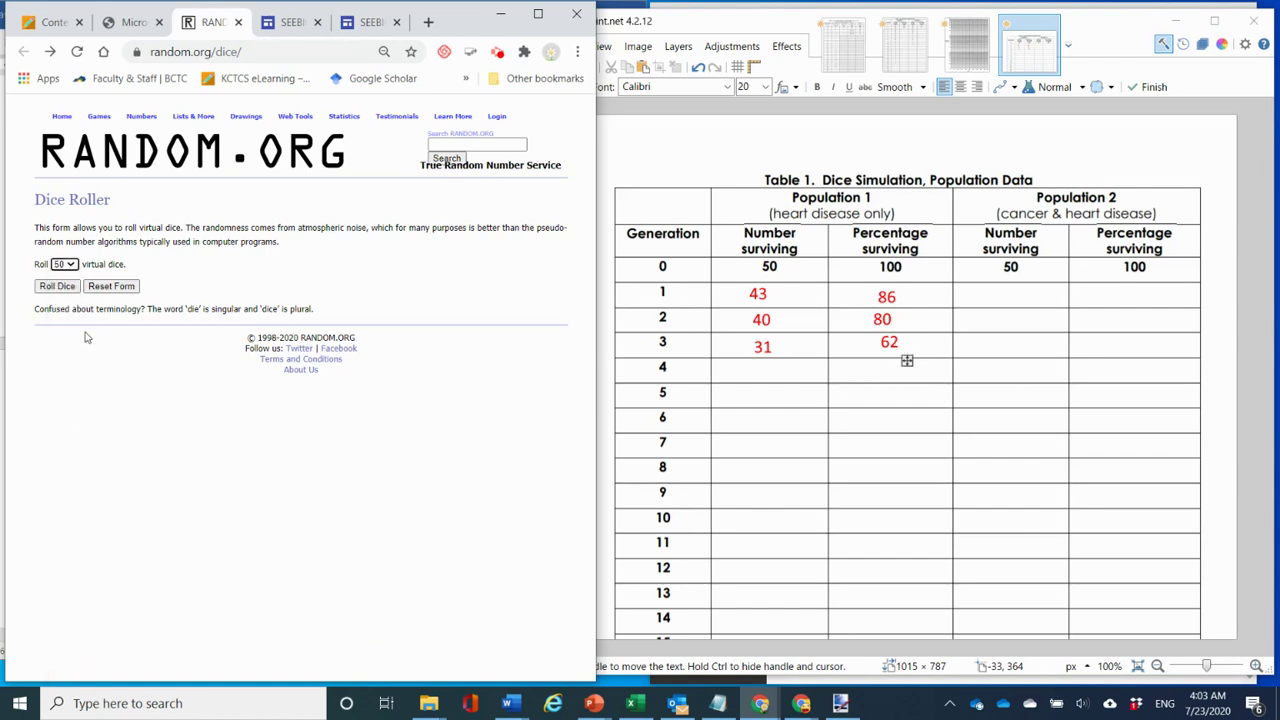
pyautogui.click(58, 287)
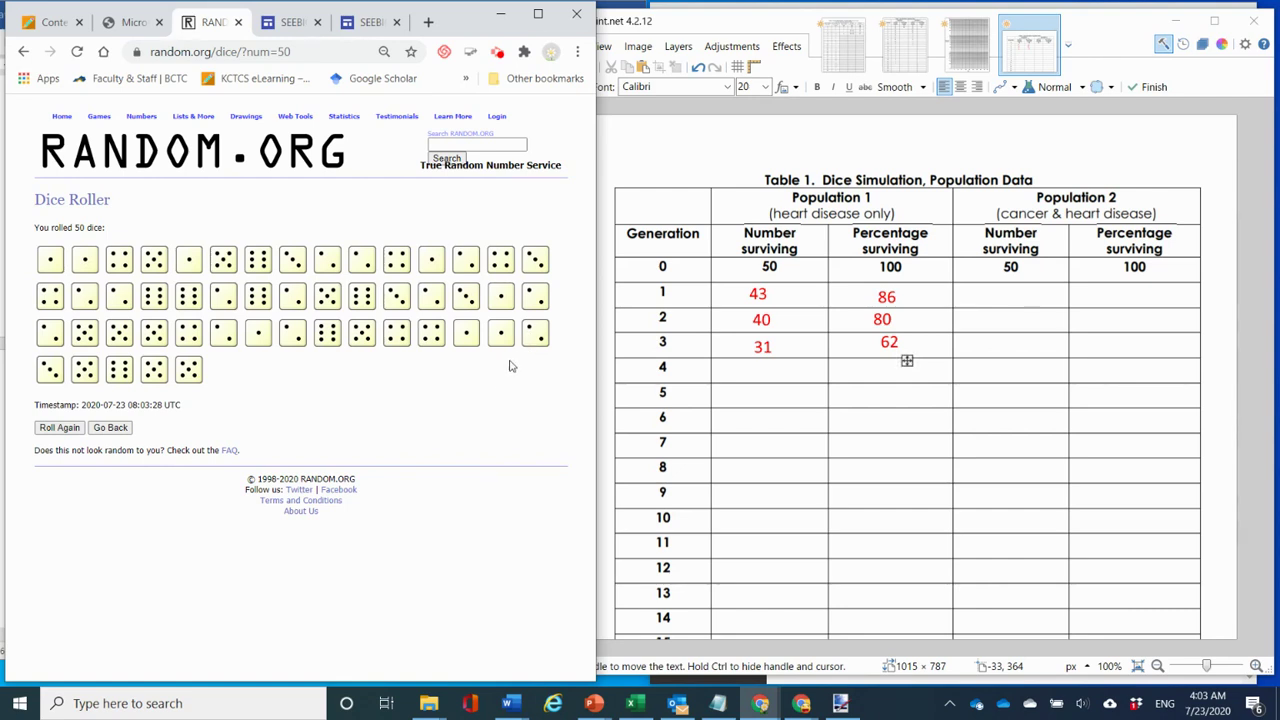
# Enter 50-21=29 as Population 2's number surviving for generation 1 in the table.
pyautogui.click(963, 293)
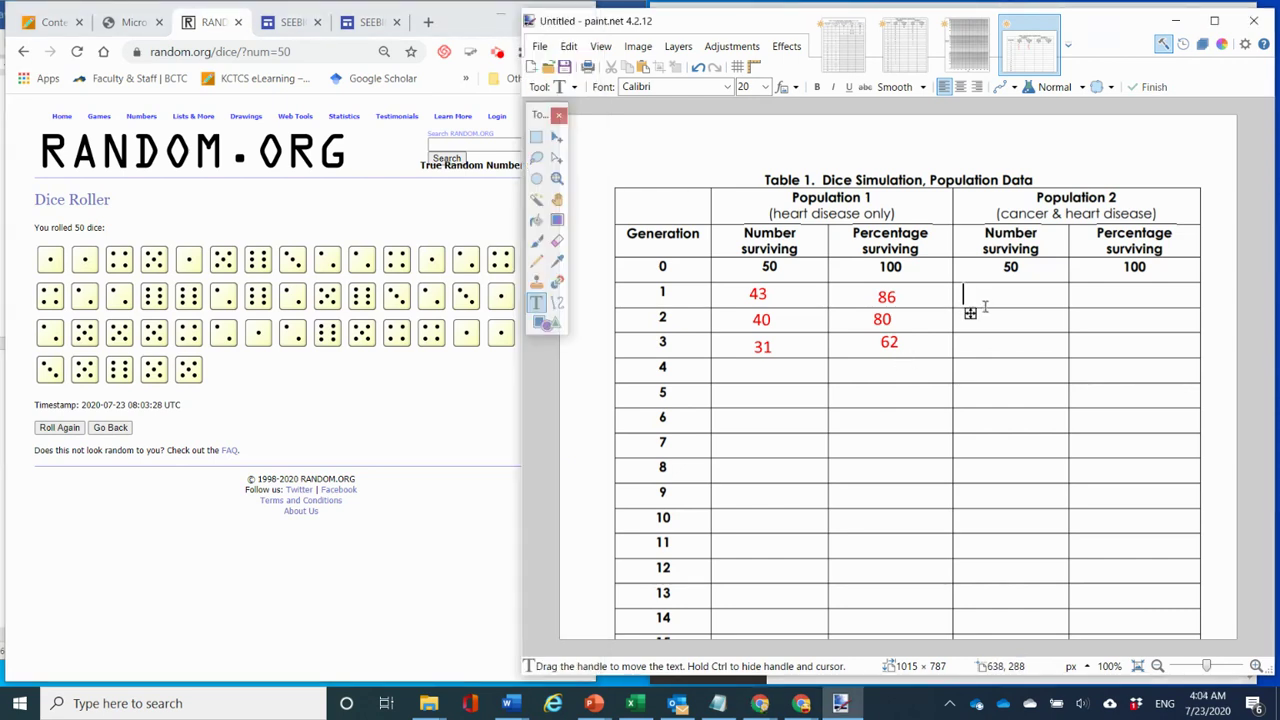
pyautogui.write('50-21')
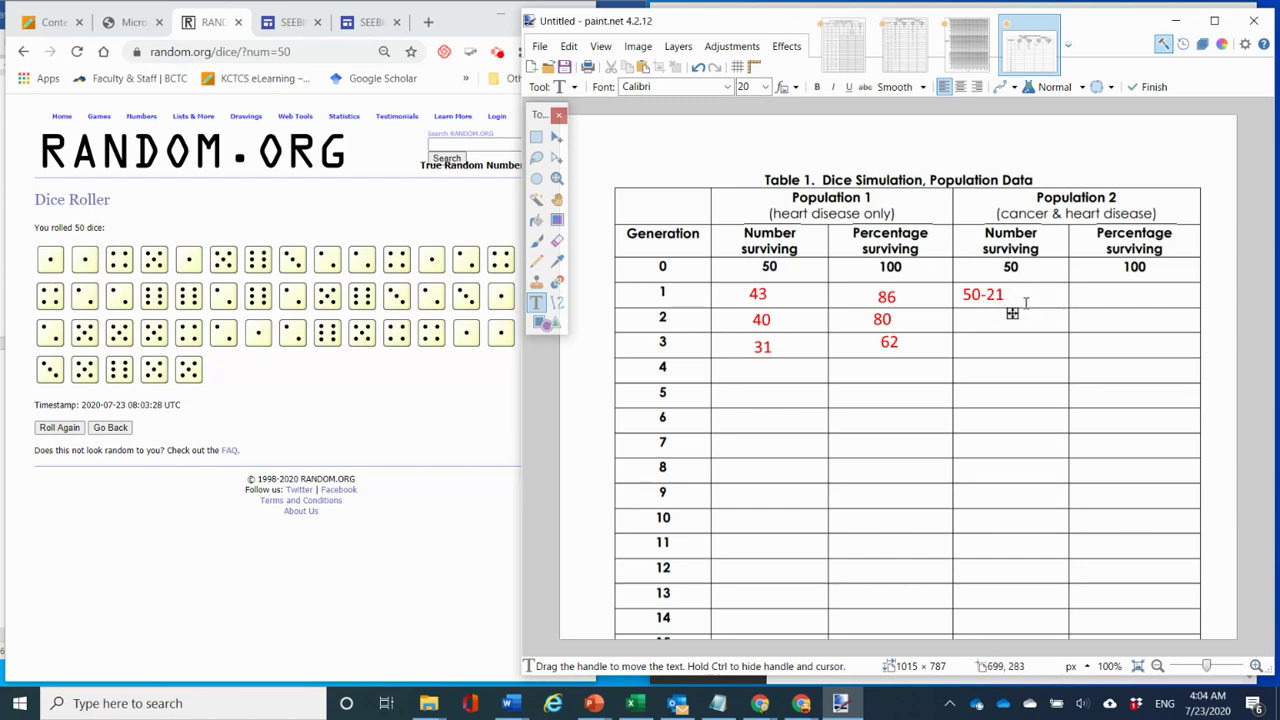
pyautogui.write('=29')
# Set the dice roller to 29 virtual dice and roll them for Population 2's second generation.
pyautogui.click(111, 428)
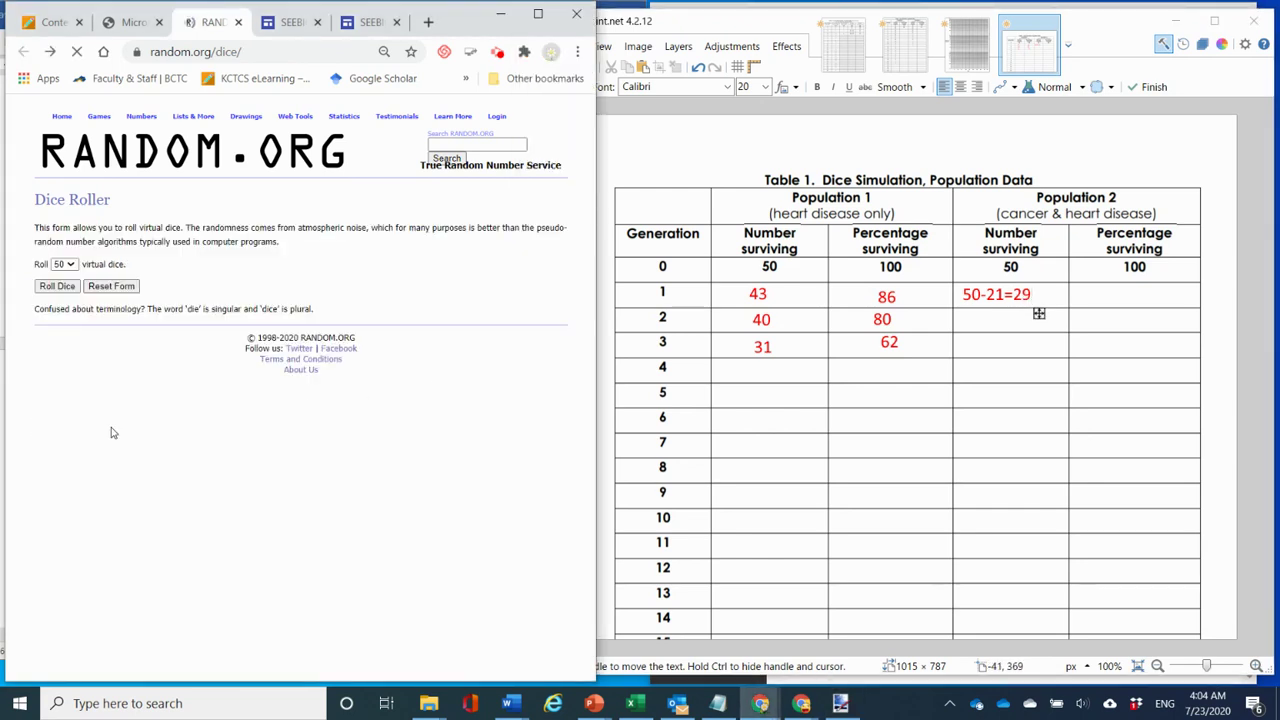
pyautogui.click(72, 264)
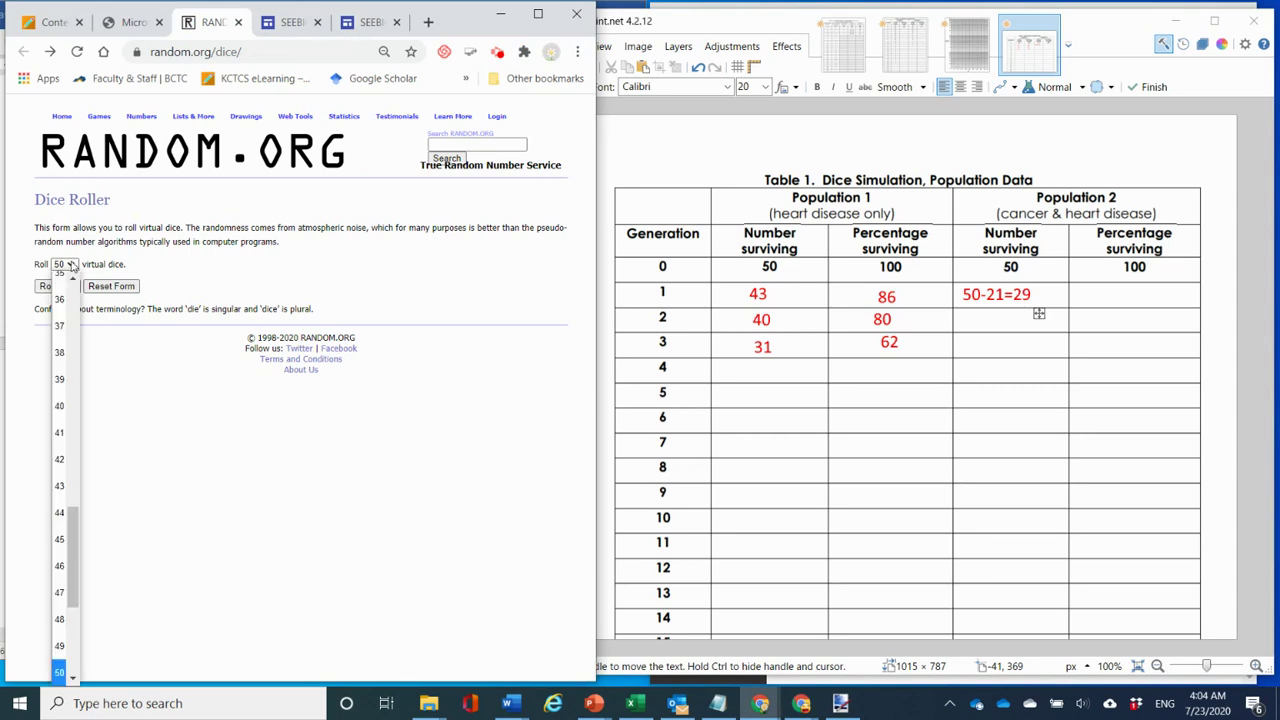
pyautogui.scroll(2, 80, 500)
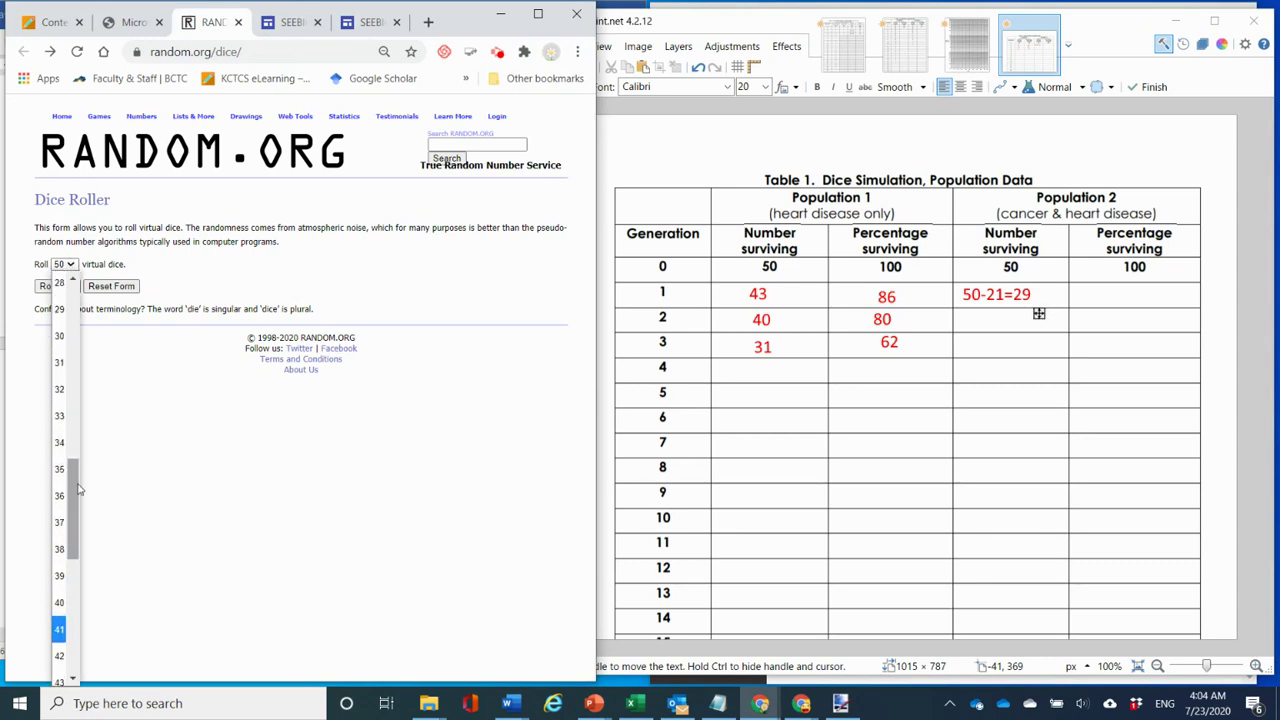
pyautogui.click(60, 309)
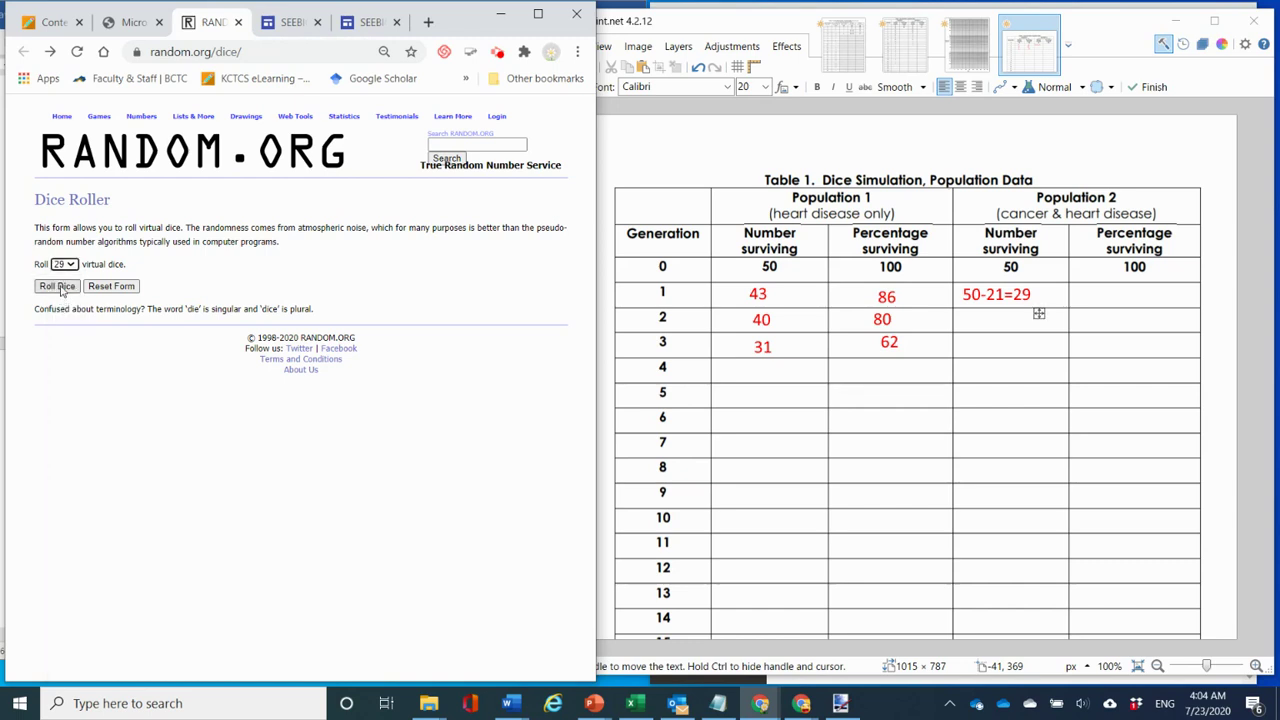
pyautogui.click(58, 286)
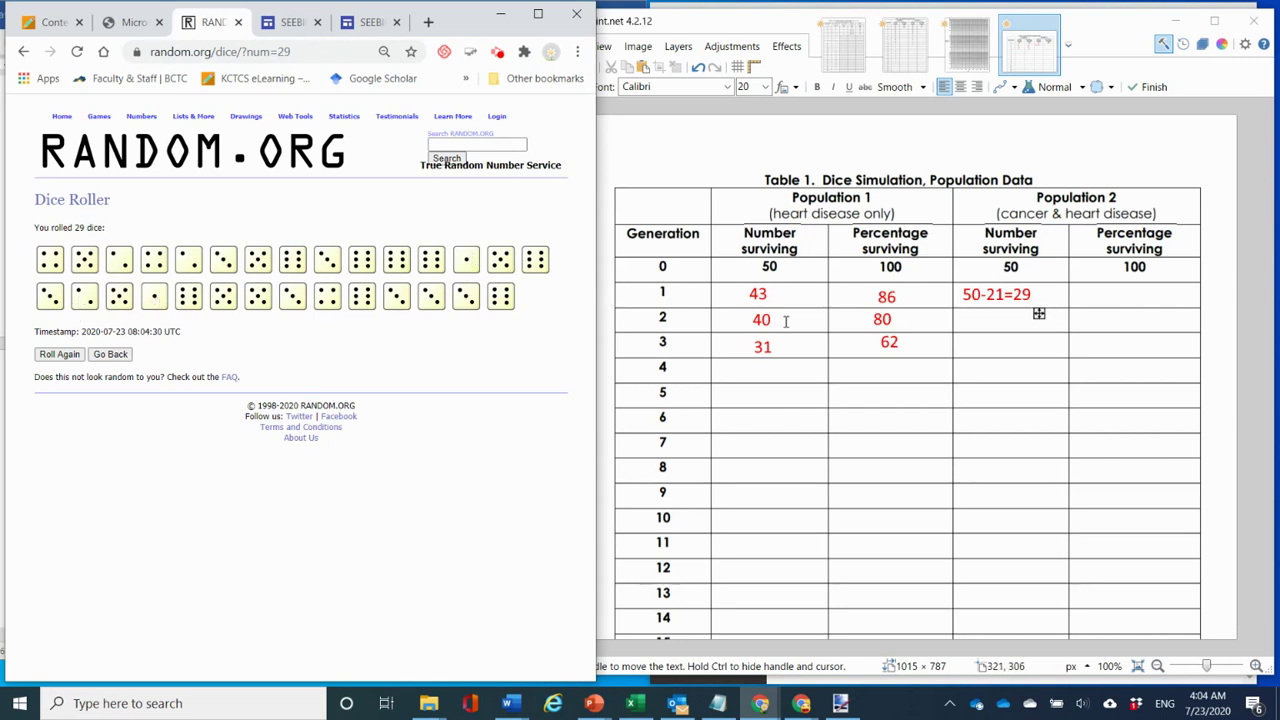
# Enter the subtraction 29-5= as Population 2's number surviving for generation 2 in the table.
pyautogui.click(962, 320)
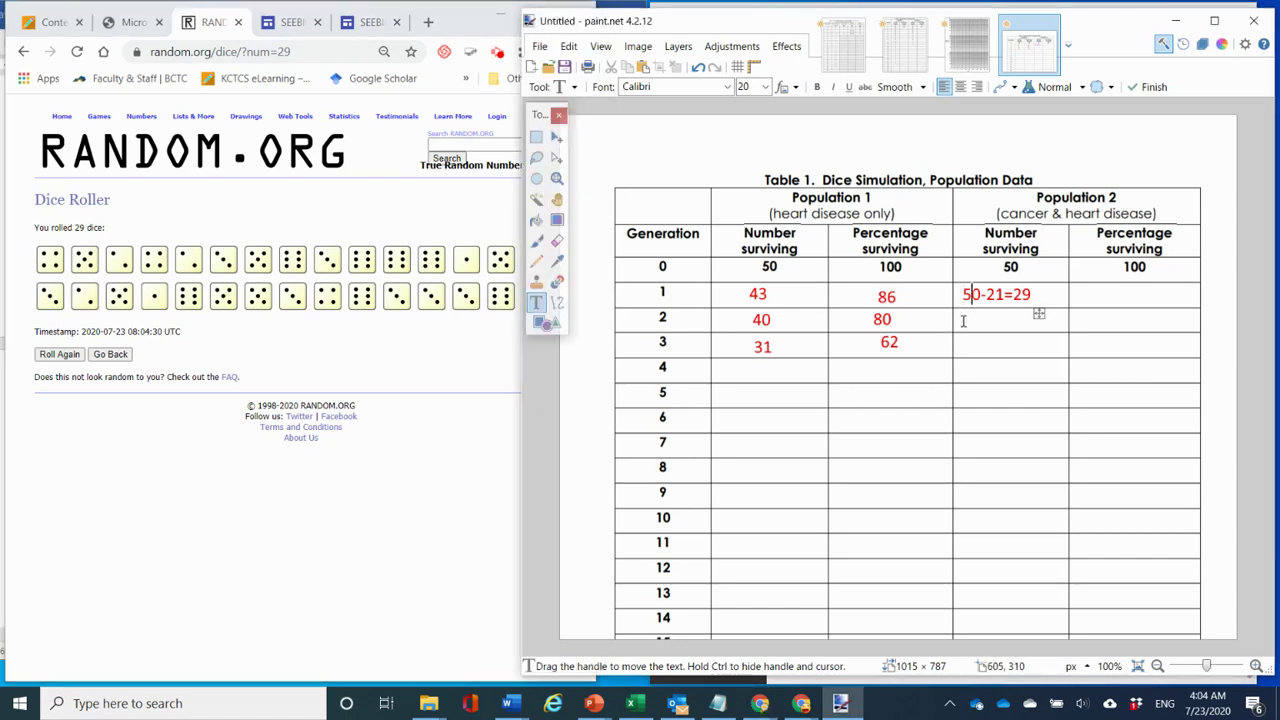
pyautogui.click(965, 379)
pyautogui.click(964, 320)
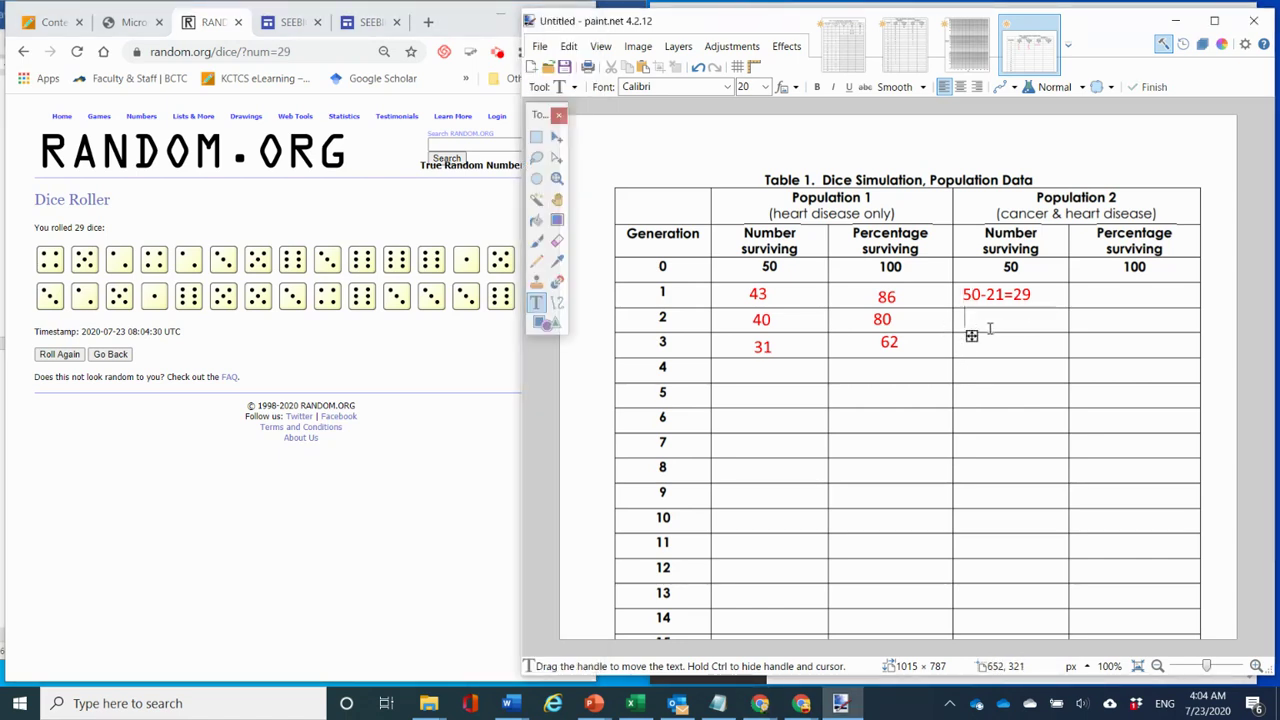
pyautogui.write('29-5')
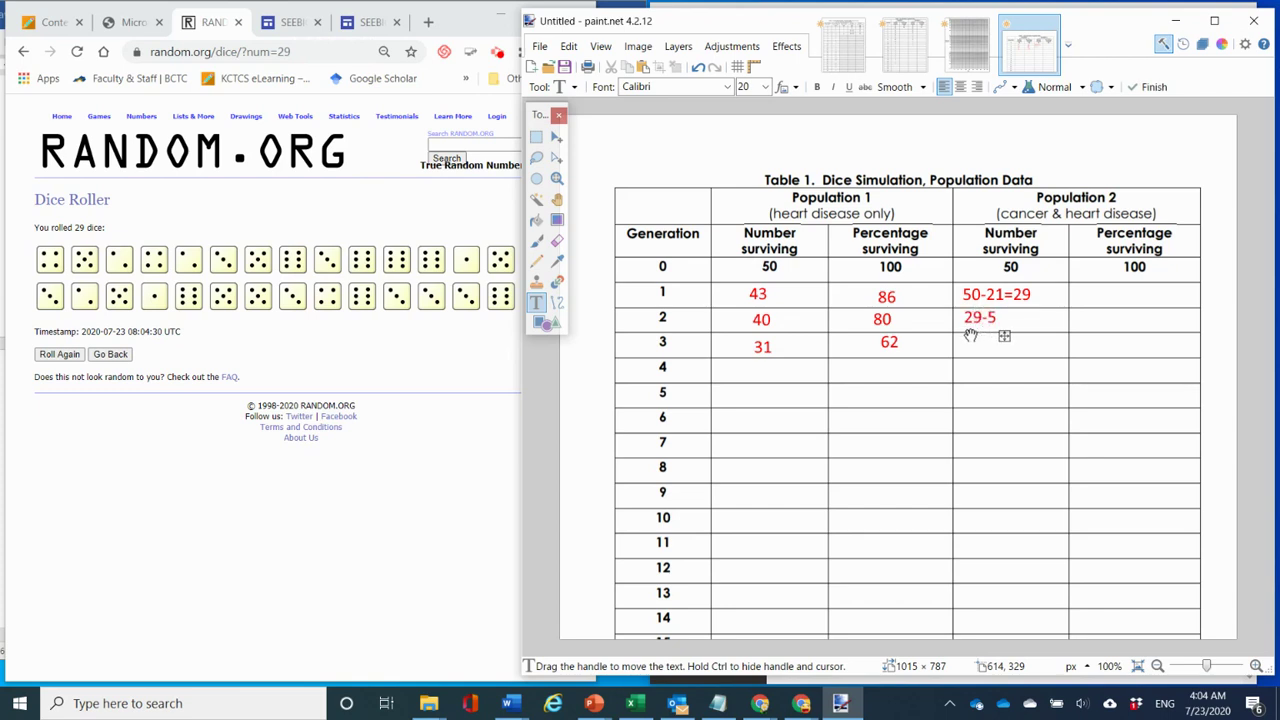
pyautogui.write('=')
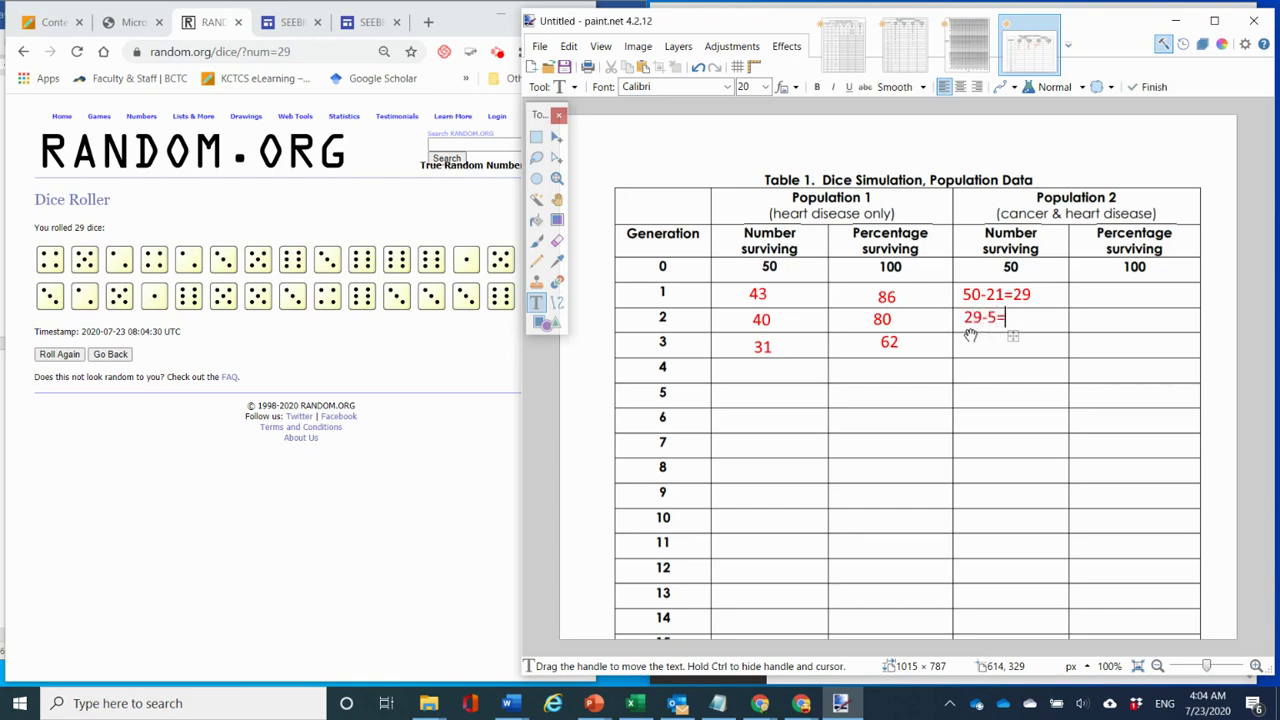
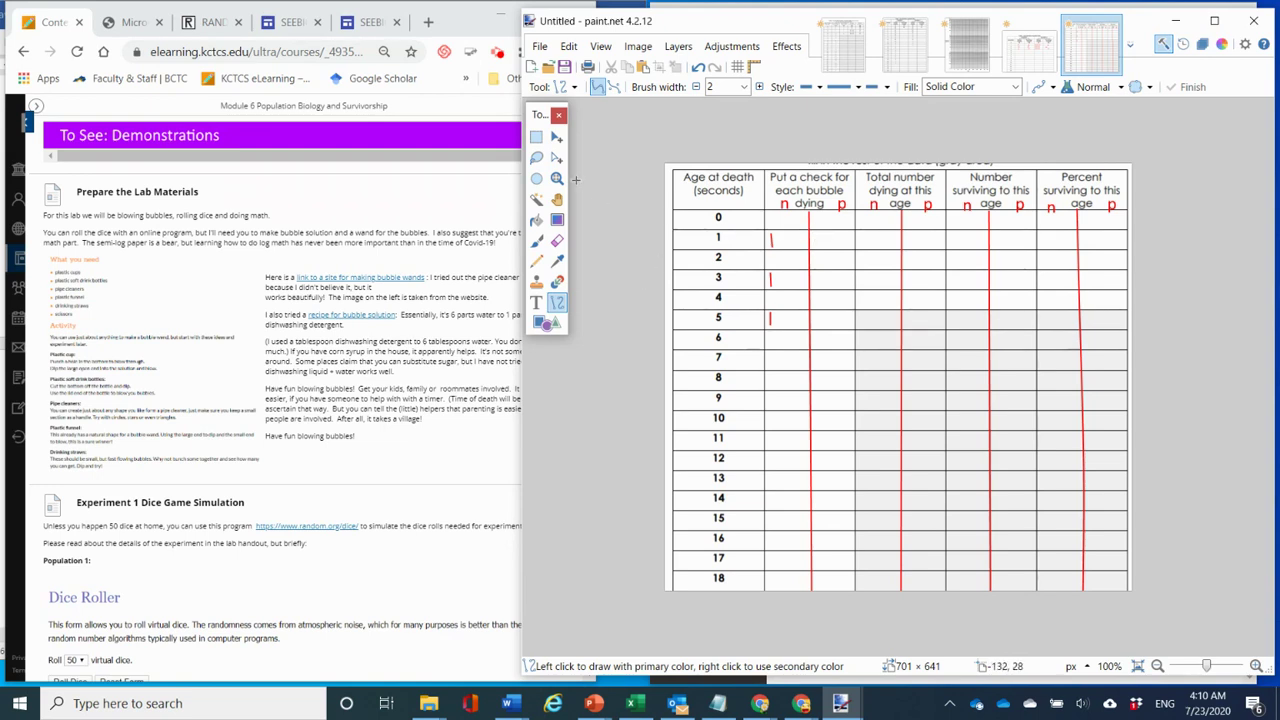
# Draw one more tally line in the n half of the bubble-dying column for ages 1, 5, 4, 2 and 10 seconds.
pyautogui.click(541, 305)
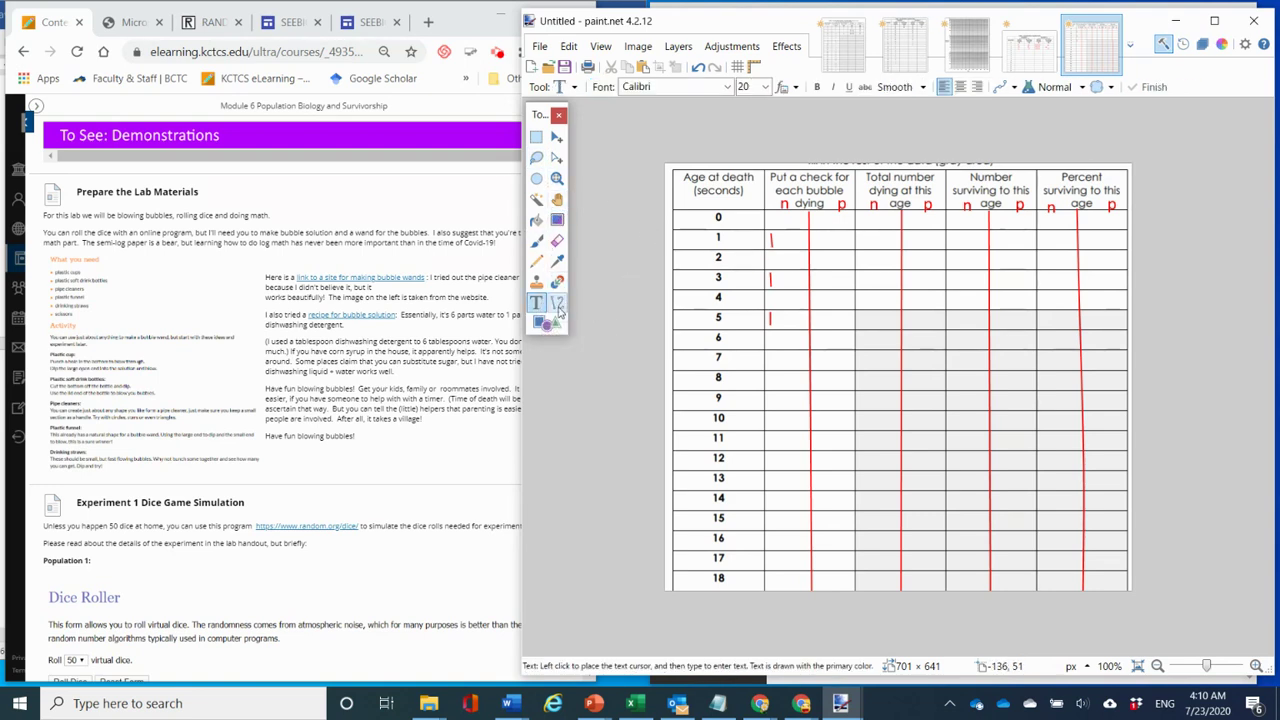
pyautogui.click(558, 306)
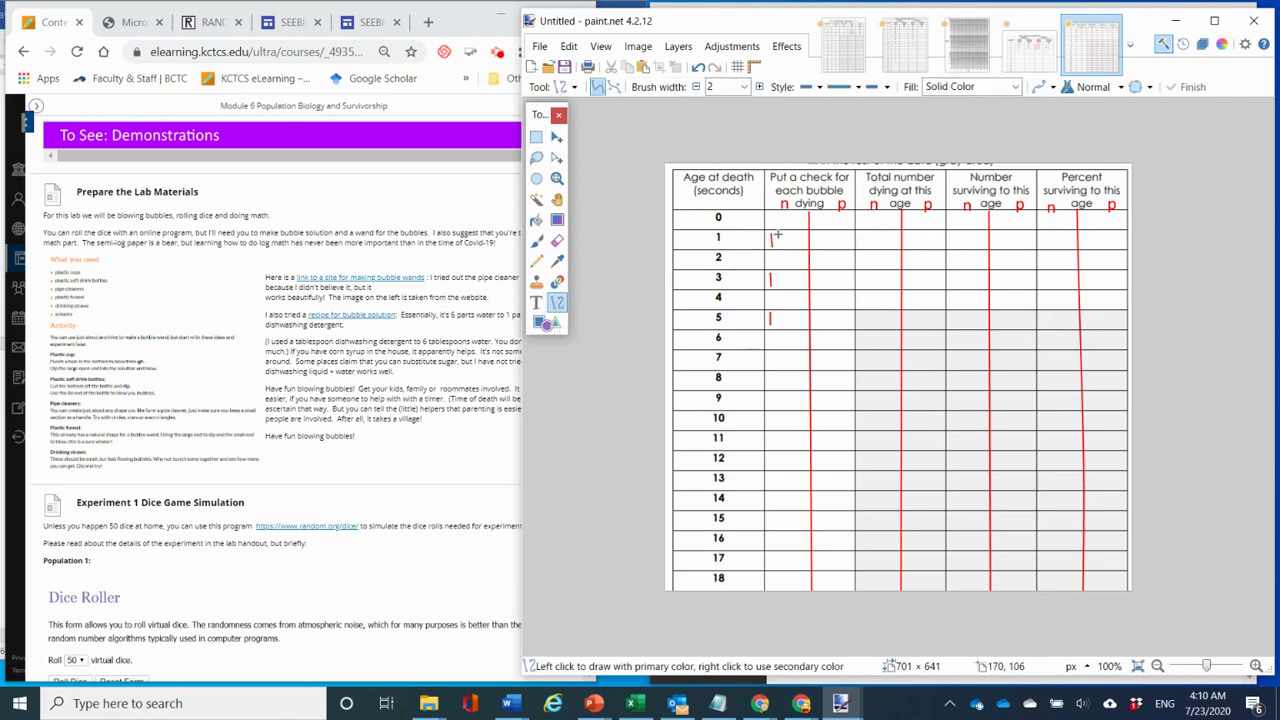
pyautogui.moveTo(777, 234); pyautogui.dragTo(777, 256)
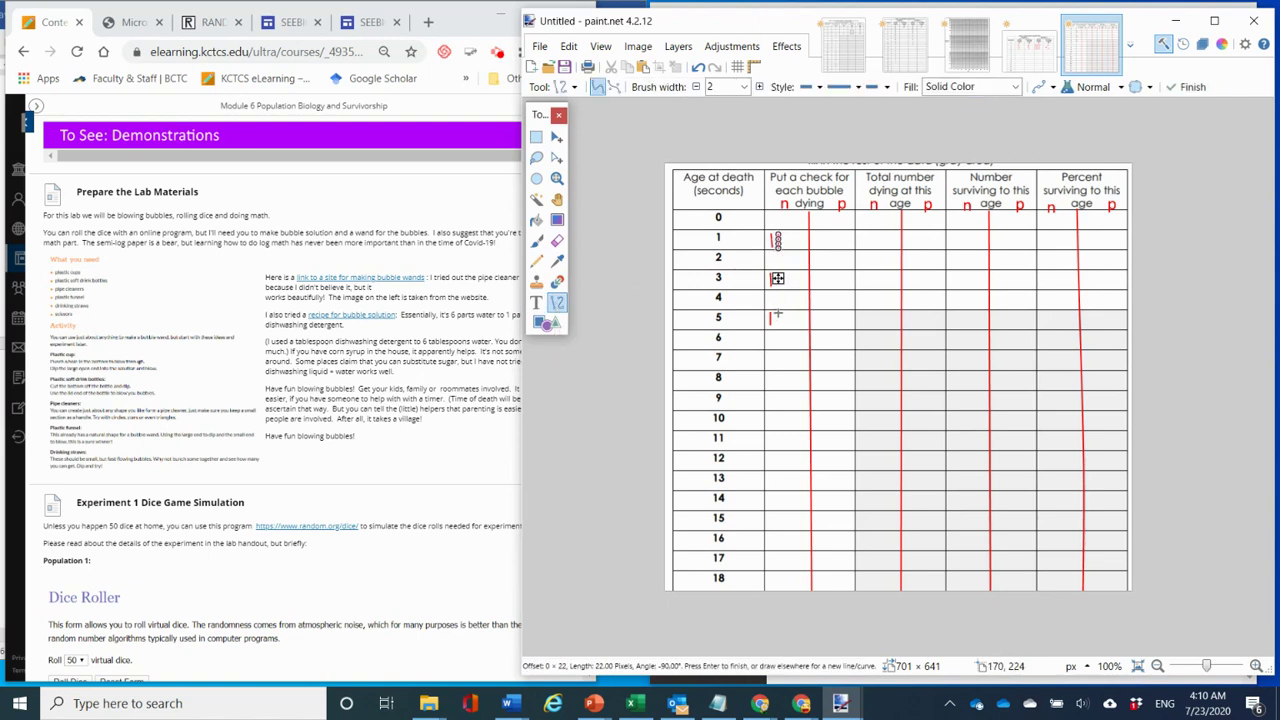
pyautogui.moveTo(777, 308)
pyautogui.mouseDown()
pyautogui.moveTo(777, 328)
pyautogui.moveTo(770, 305)
pyautogui.mouseUp()
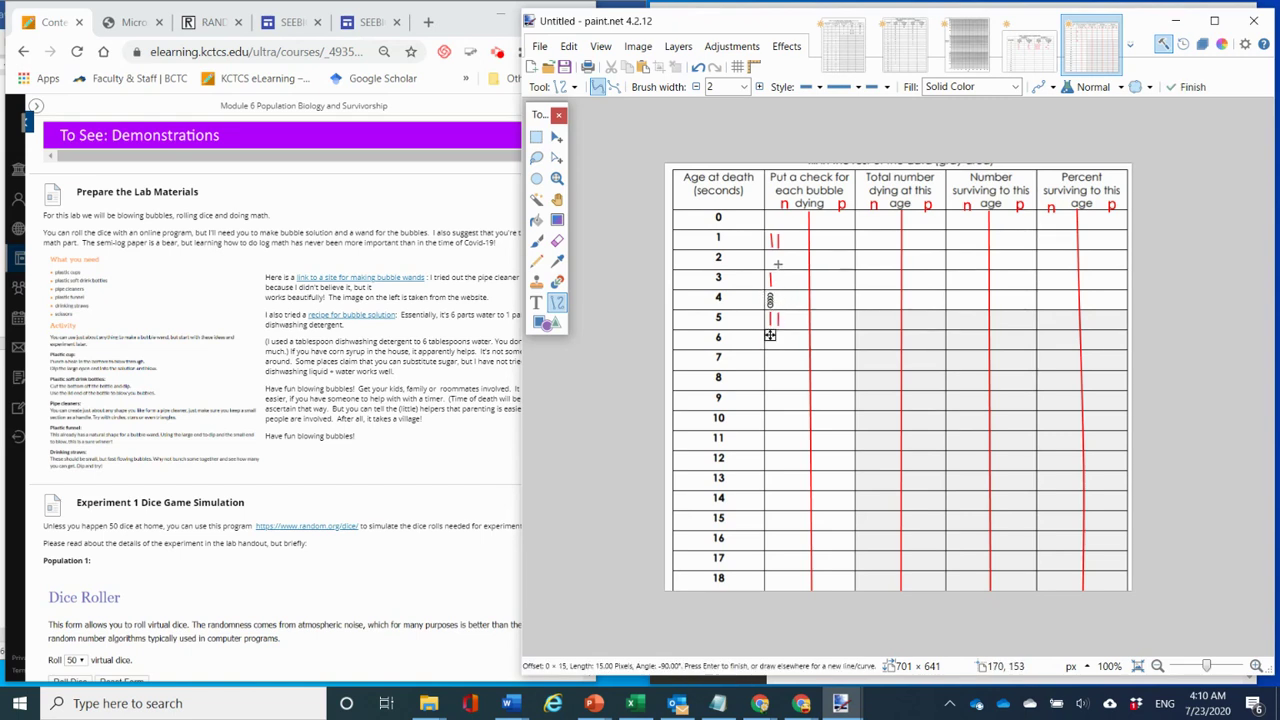
pyautogui.moveTo(773, 250); pyautogui.dragTo(773, 270)
pyautogui.moveTo(772, 410); pyautogui.dragTo(772, 429)
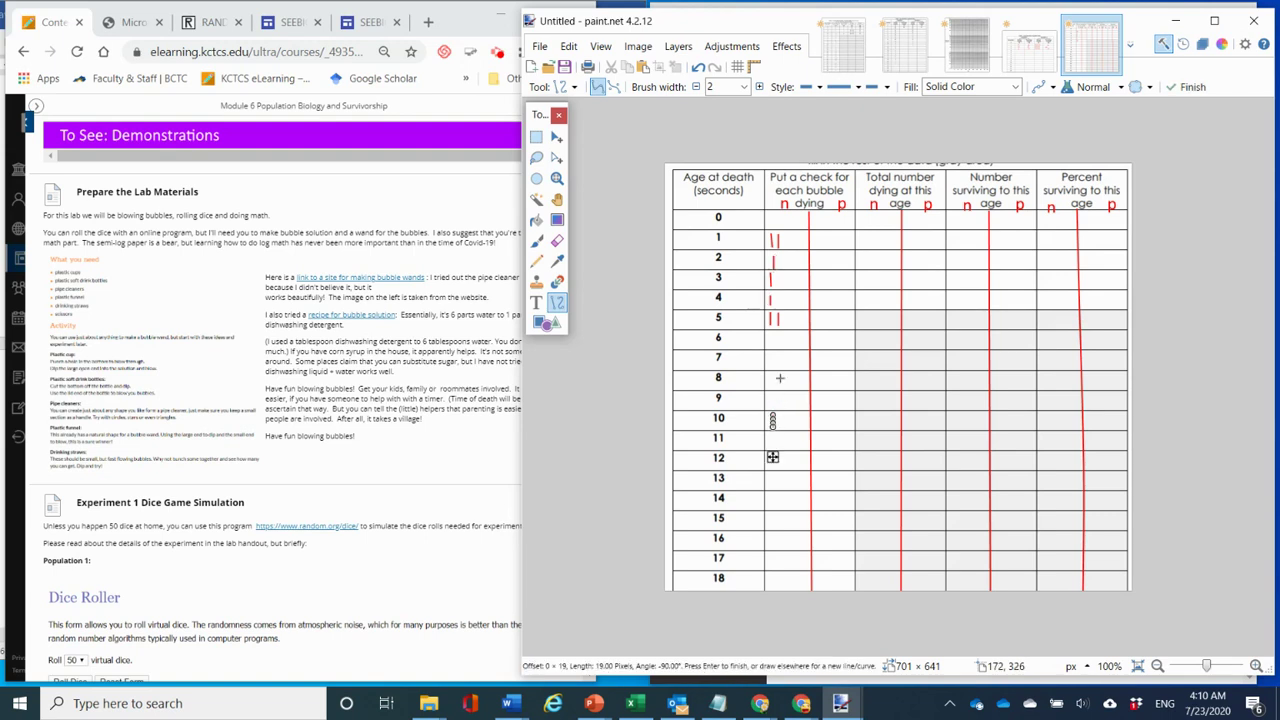
pyautogui.press('Return')
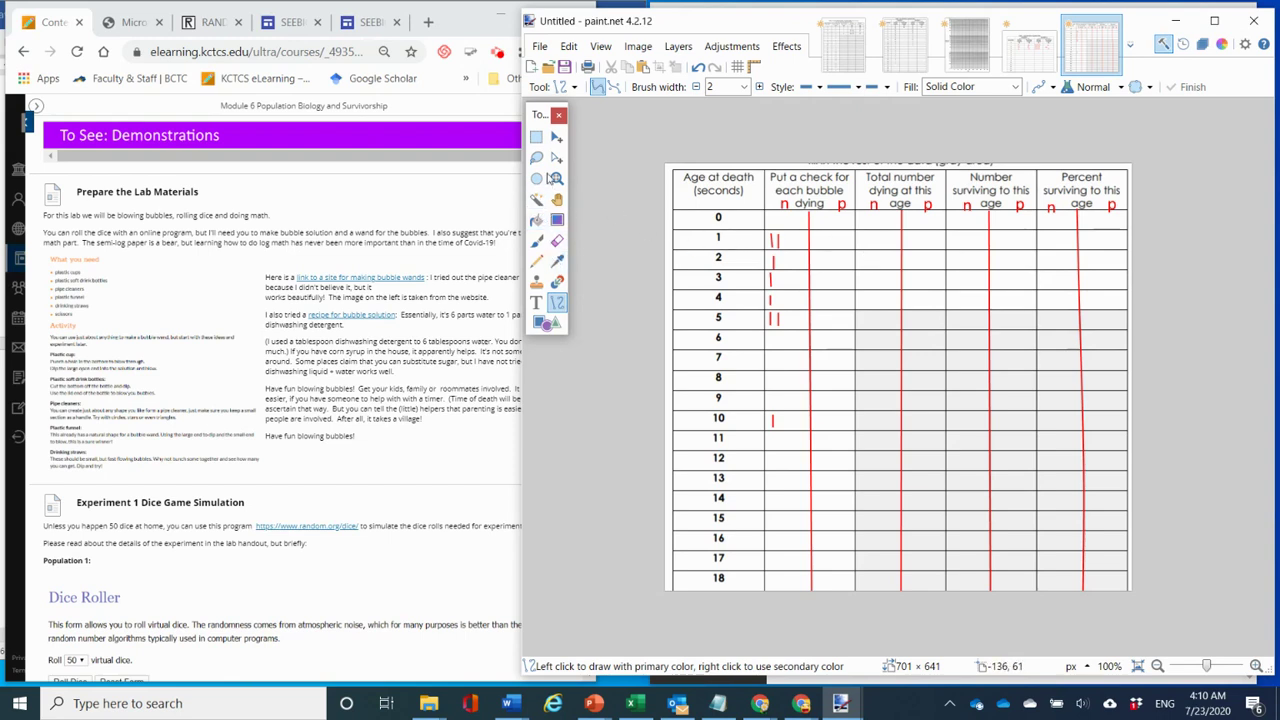
# Enter 2, 1 and 1 as the n totals dying at ages 1, 2 and 3 seconds.
pyautogui.click(536, 302)
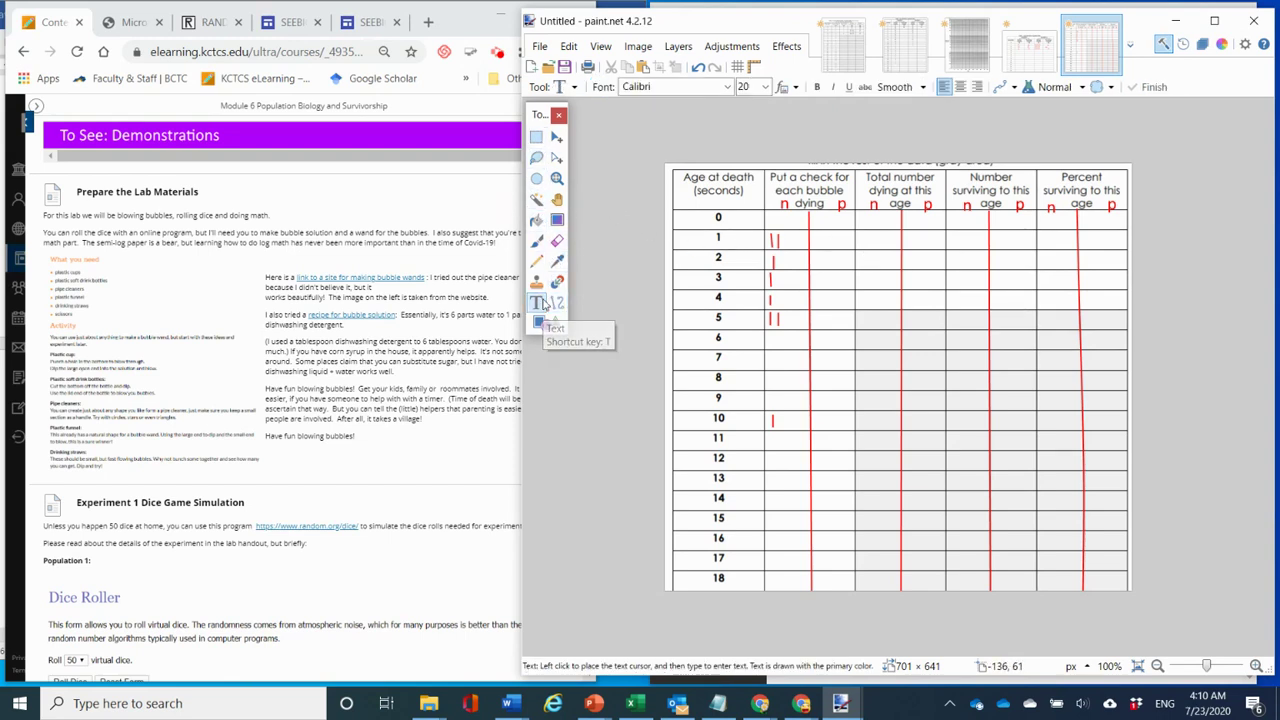
pyautogui.click(874, 238)
pyautogui.write('2')
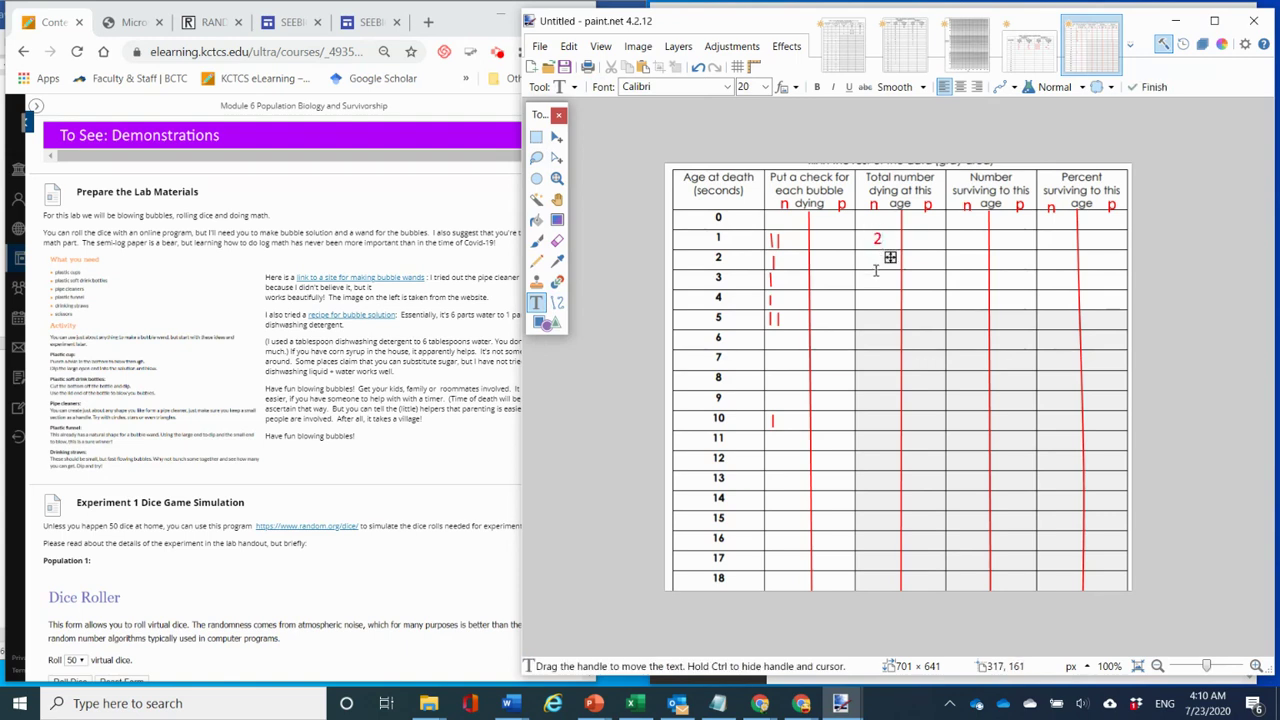
pyautogui.click(872, 321)
pyautogui.click(874, 259)
pyautogui.write('1')
pyautogui.click(869, 358)
pyautogui.click(870, 279)
pyautogui.write('1')
# Enter 1, 2 and 2 as the n totals dying at ages 4, 5 and 10 seconds.
pyautogui.click(872, 388)
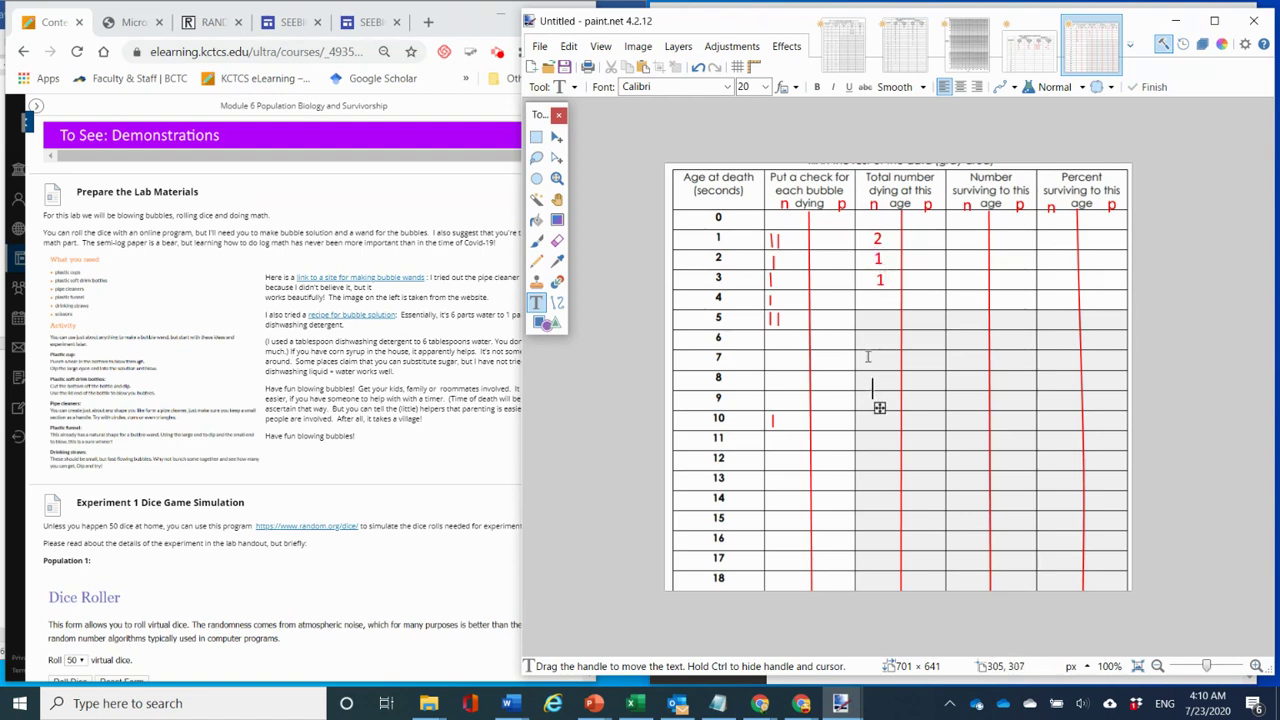
pyautogui.click(871, 300)
pyautogui.write('1')
pyautogui.click(870, 390)
pyautogui.click(867, 320)
pyautogui.write('2')
pyautogui.click(870, 420)
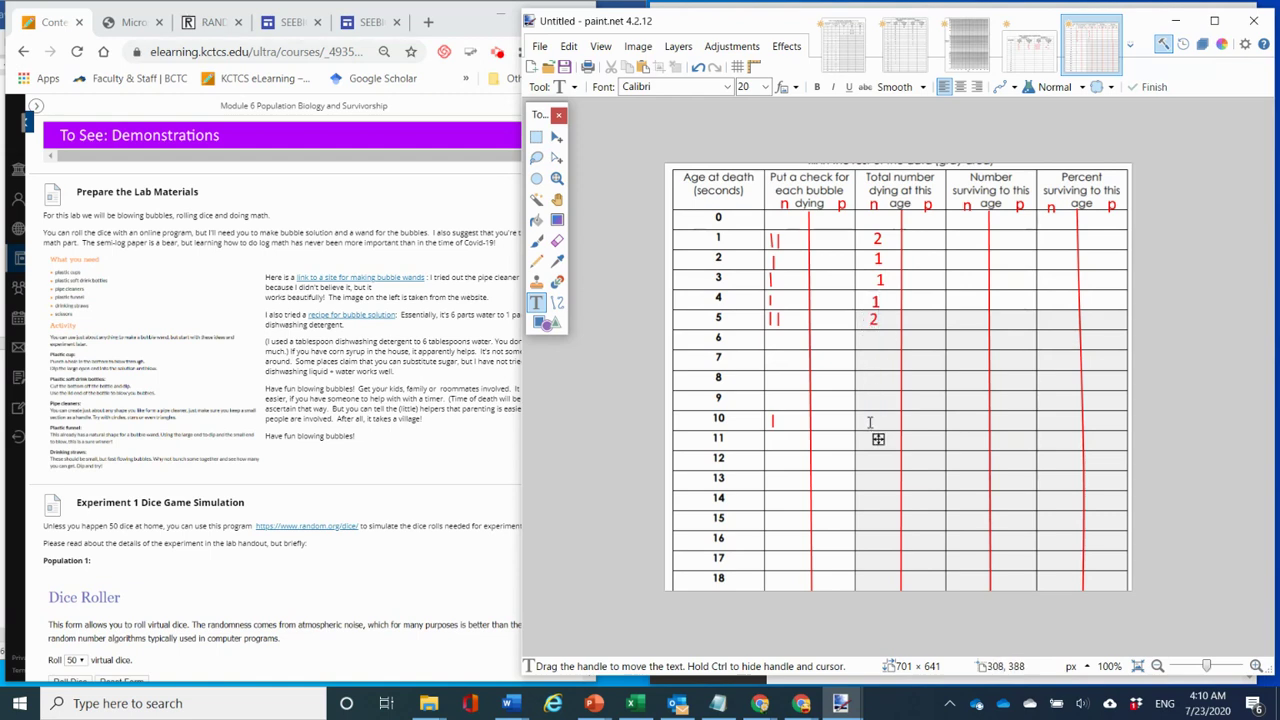
pyautogui.write('2')
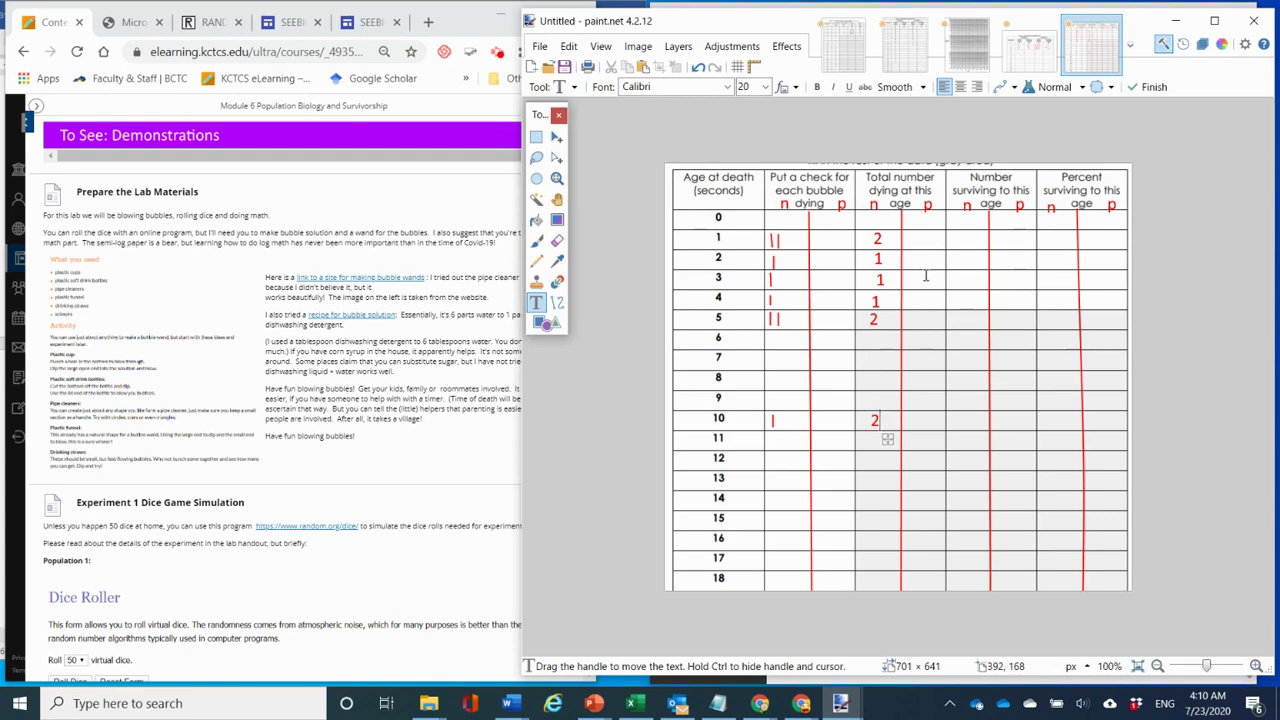
# Enter 50 as the n number surviving to age 0 and set its font size to 16.
pyautogui.click(954, 223)
pyautogui.write('50')
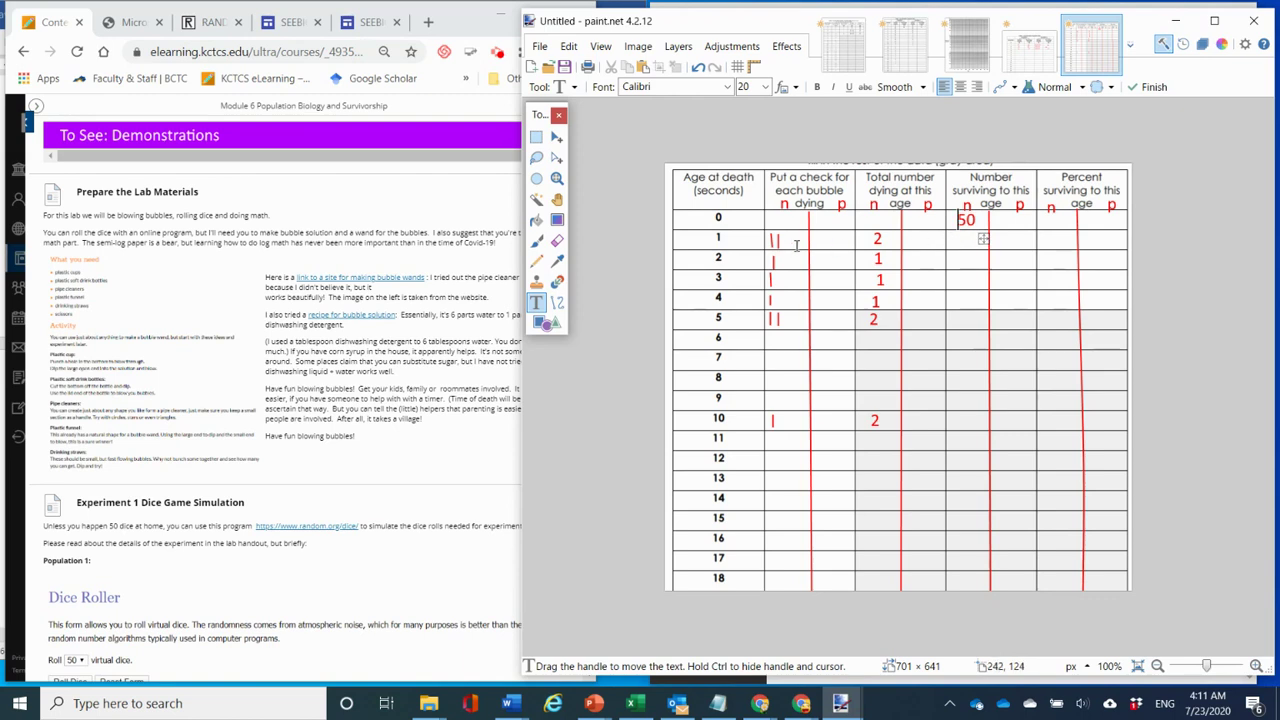
pyautogui.click(766, 88)
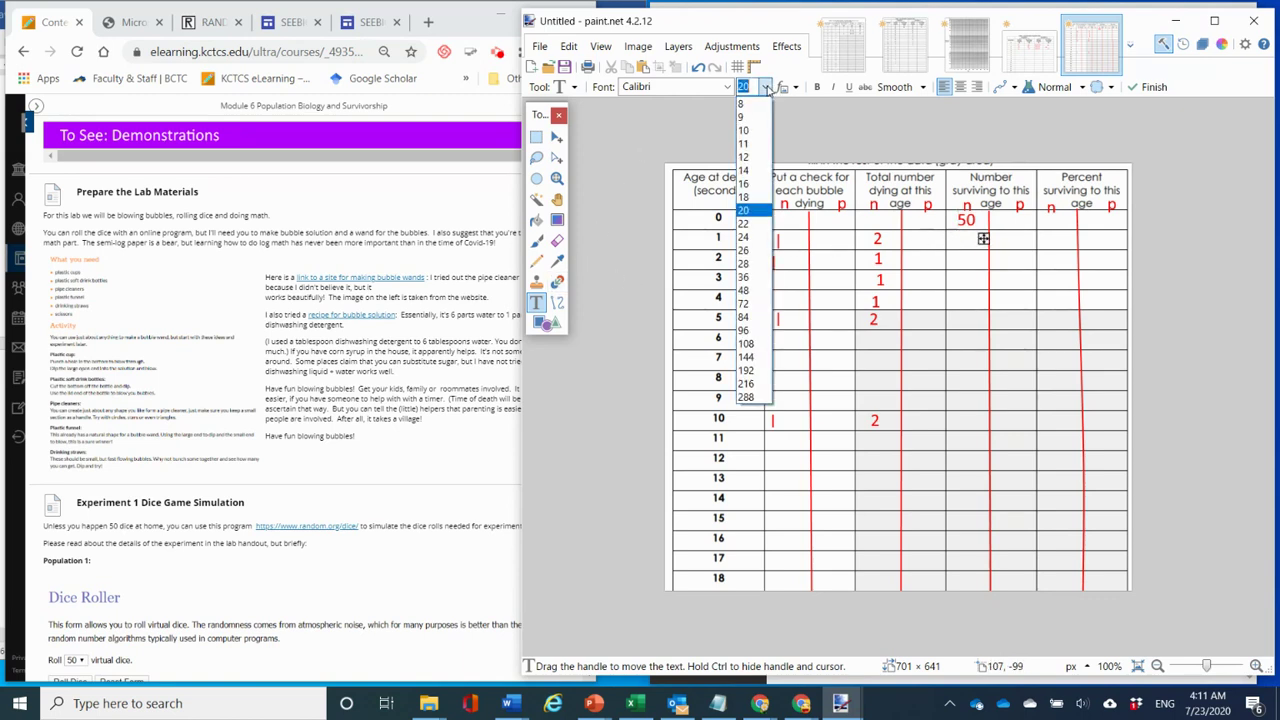
pyautogui.click(757, 182)
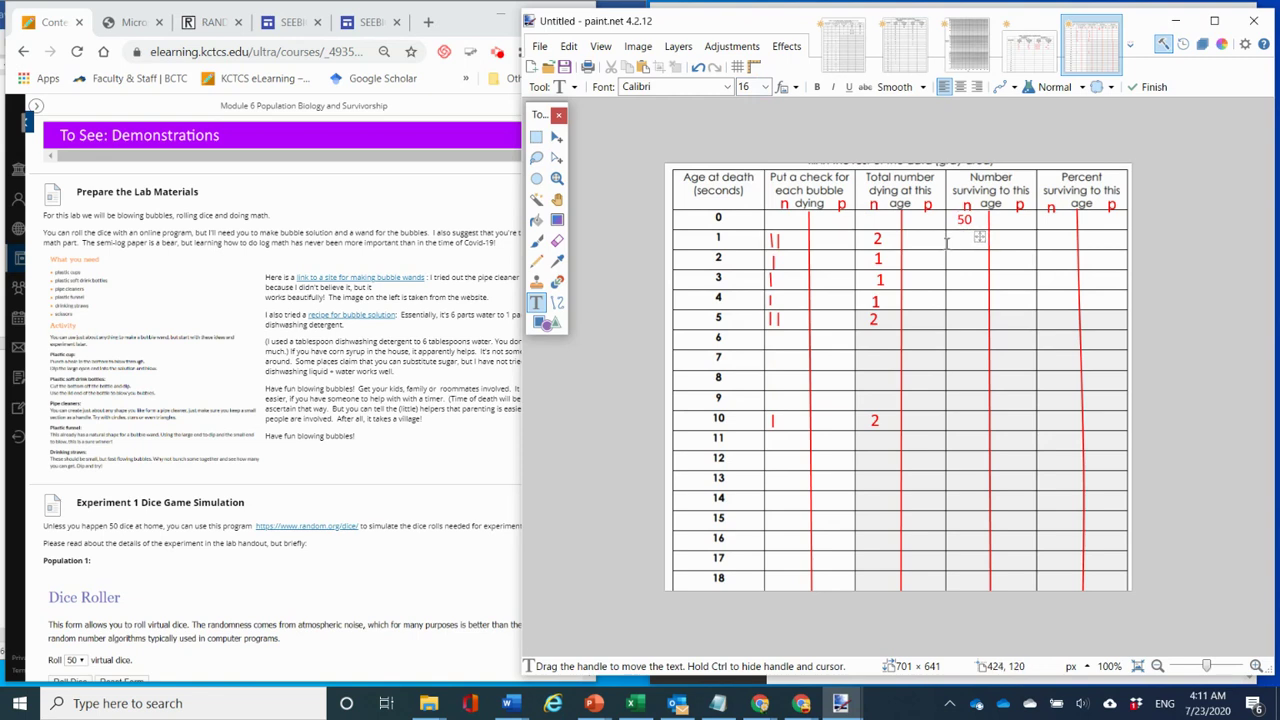
# Enter 50-2=48 in font size 10 as the n number surviving to age 1 second.
pyautogui.click(942, 283)
pyautogui.click(948, 233)
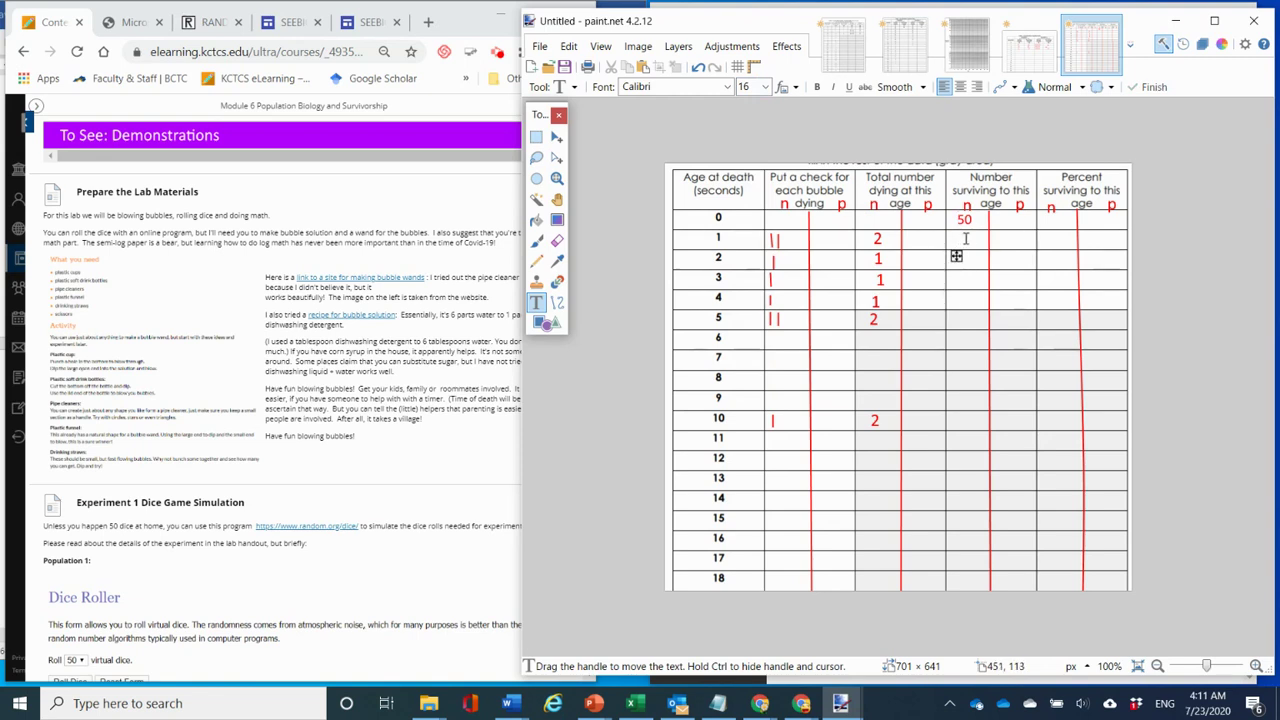
pyautogui.write('50')
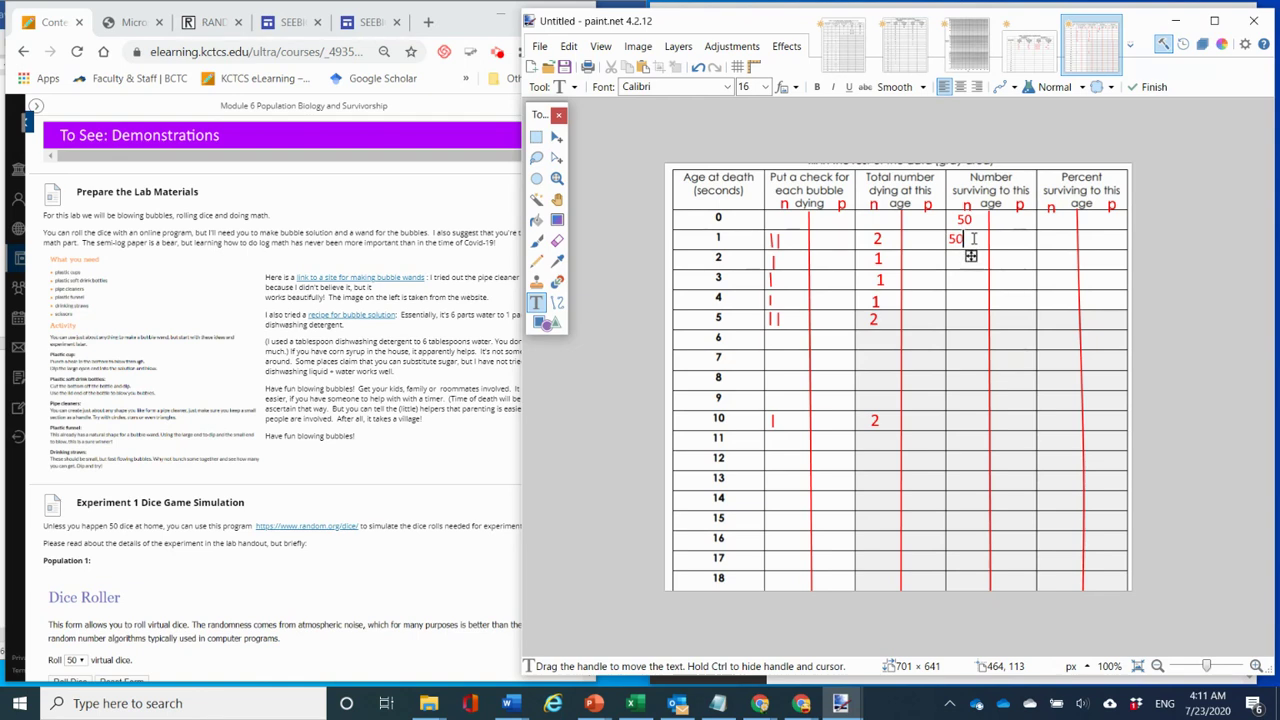
pyautogui.press('BackSpace')
pyautogui.press('BackSpace')
pyautogui.click(766, 88)
pyautogui.click(750, 131)
pyautogui.write('50')
pyautogui.write('-2=48')
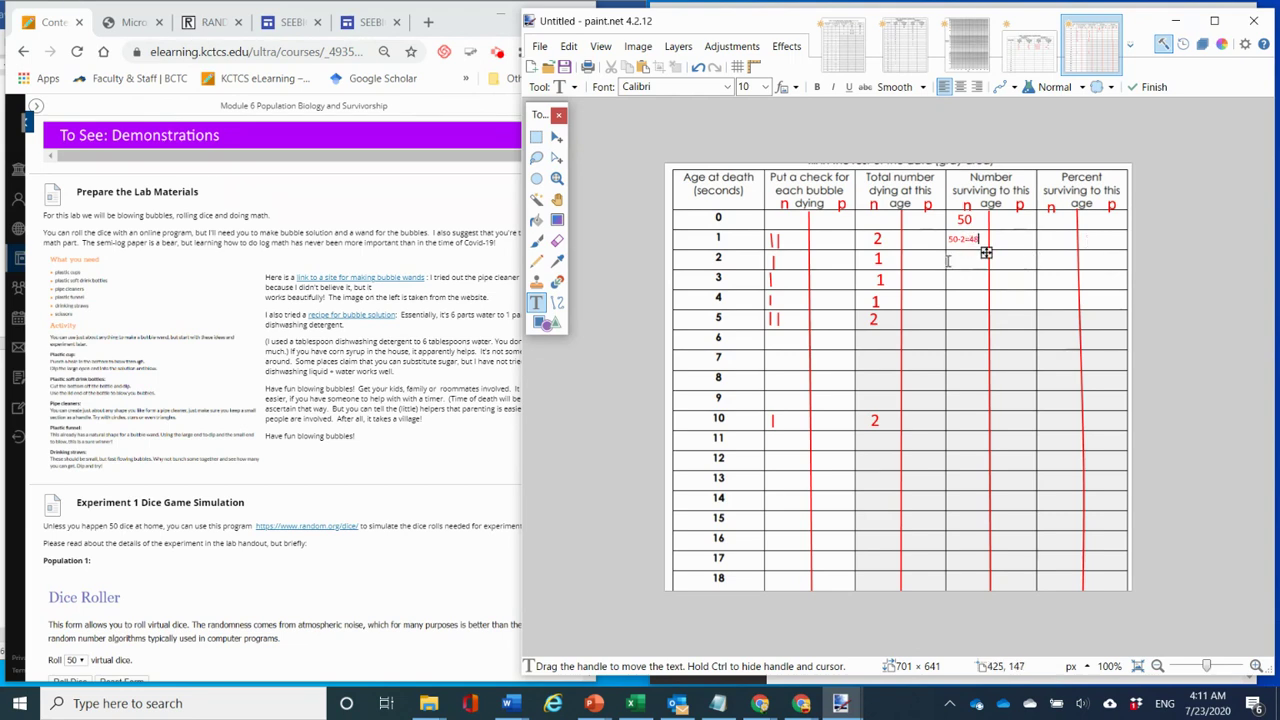
# Enter 48-1=47 and 47-1=46 as the n numbers surviving to ages 2 and 3 seconds.
pyautogui.click(948, 260)
pyautogui.write('48-1=47')
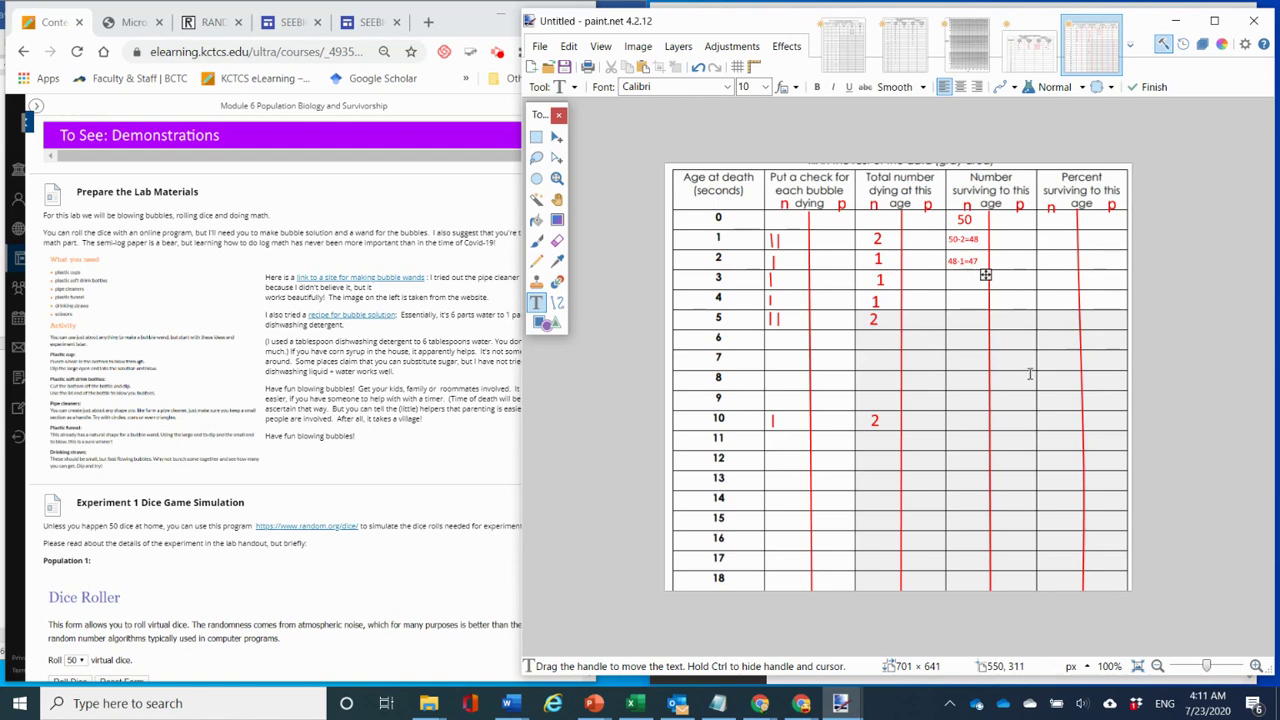
pyautogui.click(947, 281)
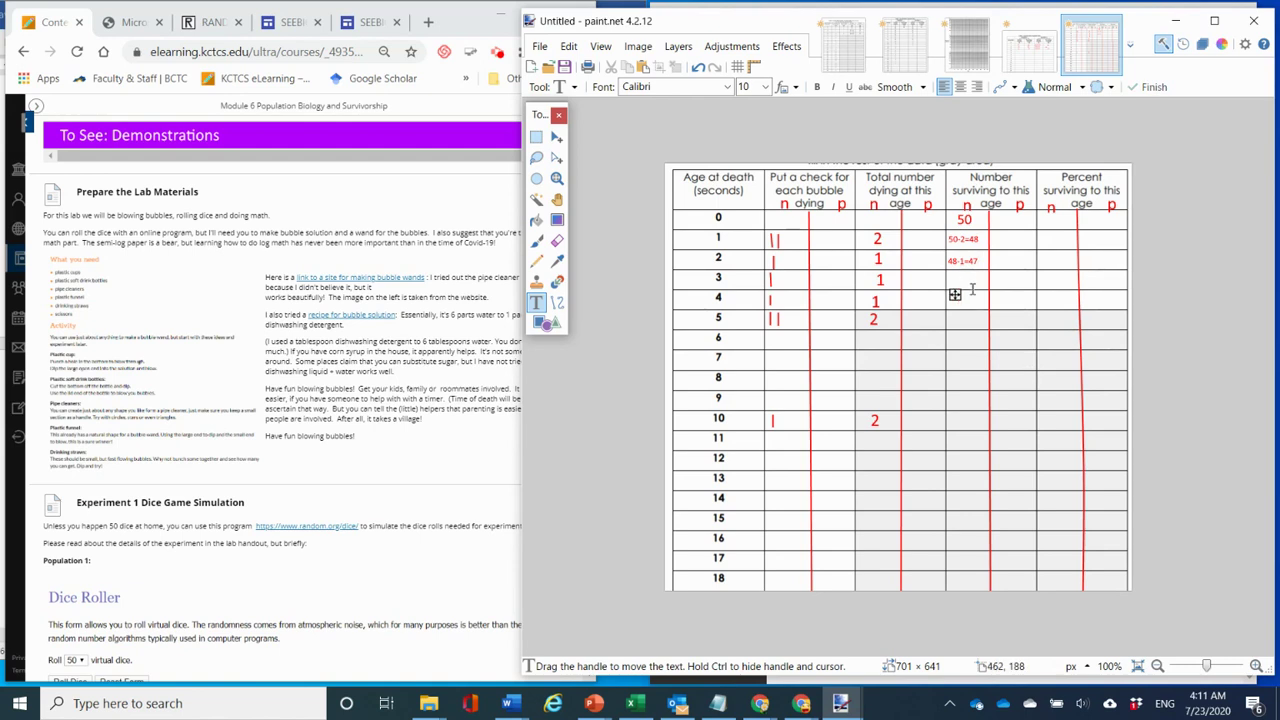
pyautogui.write('47-1=46')
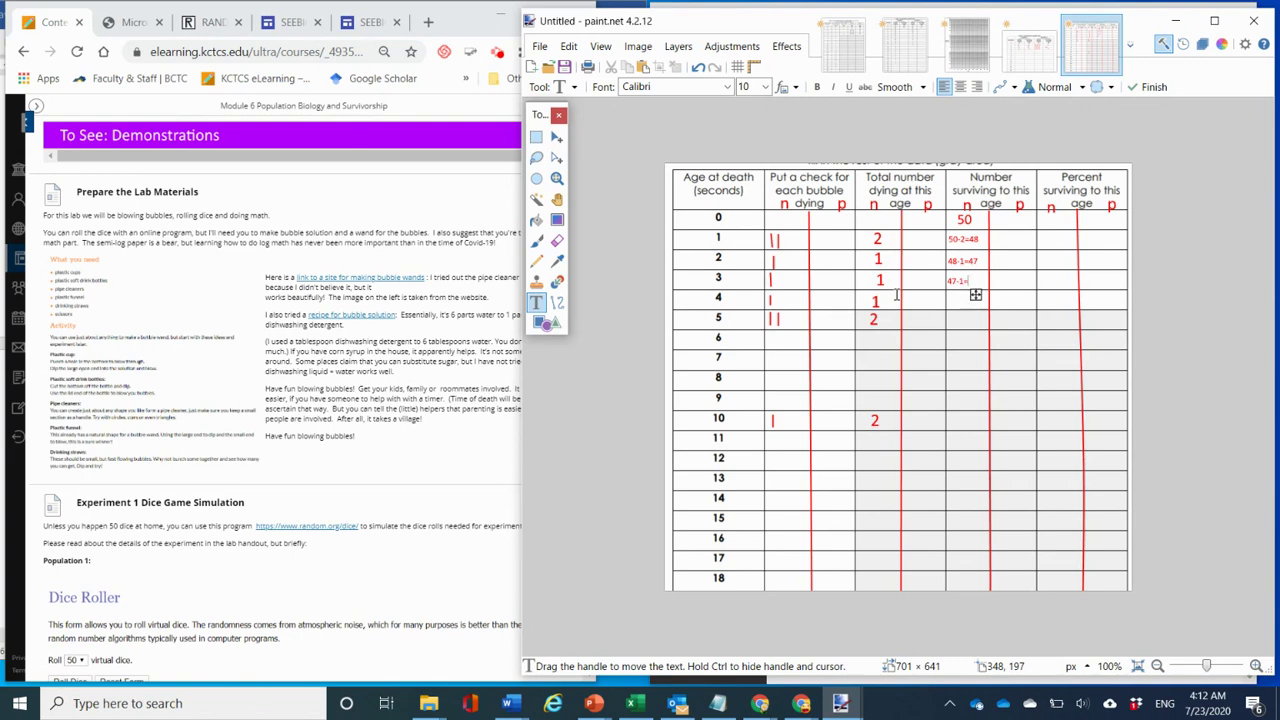
# Enter 46-1=45 and 45-2=43 as the n numbers surviving to ages 4 and 5 seconds.
pyautogui.click(947, 302)
pyautogui.write('4')
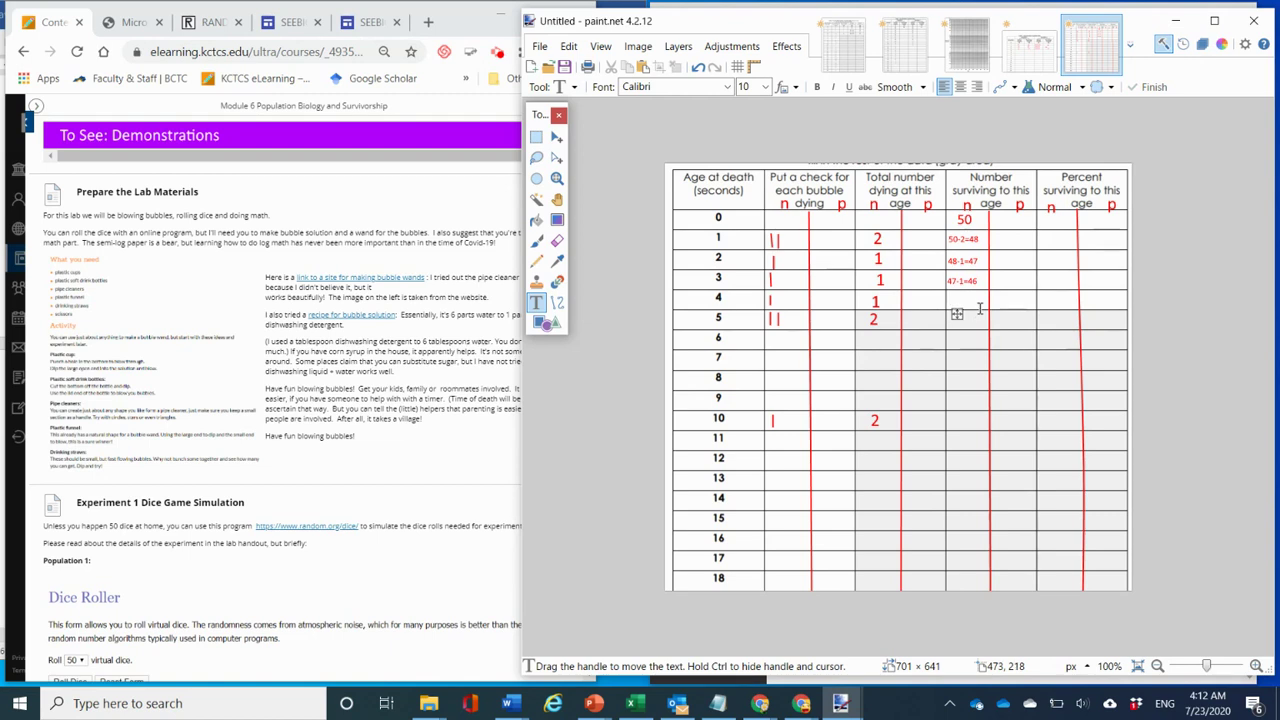
pyautogui.write('6-1=45')
pyautogui.click(948, 320)
pyautogui.write('45')
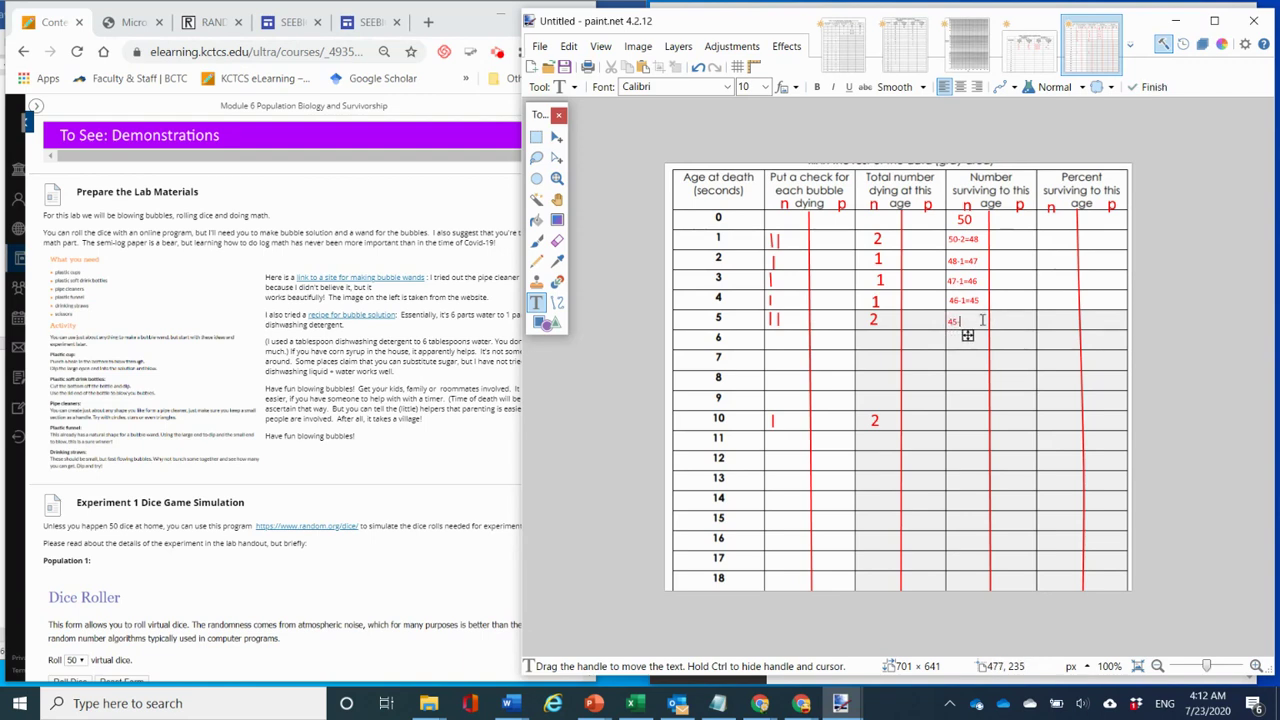
pyautogui.write('-2=43')
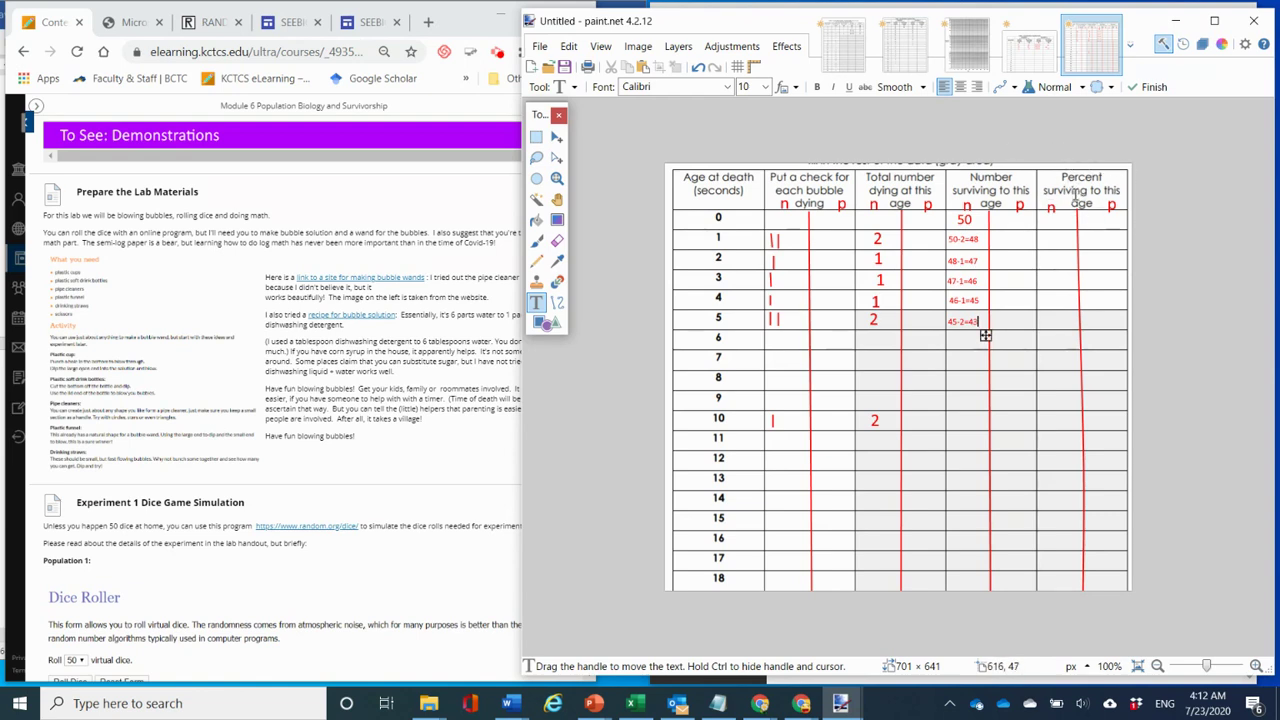
# Enter 96 and 94 as the n percent surviving to ages 1 and 2 seconds.
pyautogui.click(1047, 240)
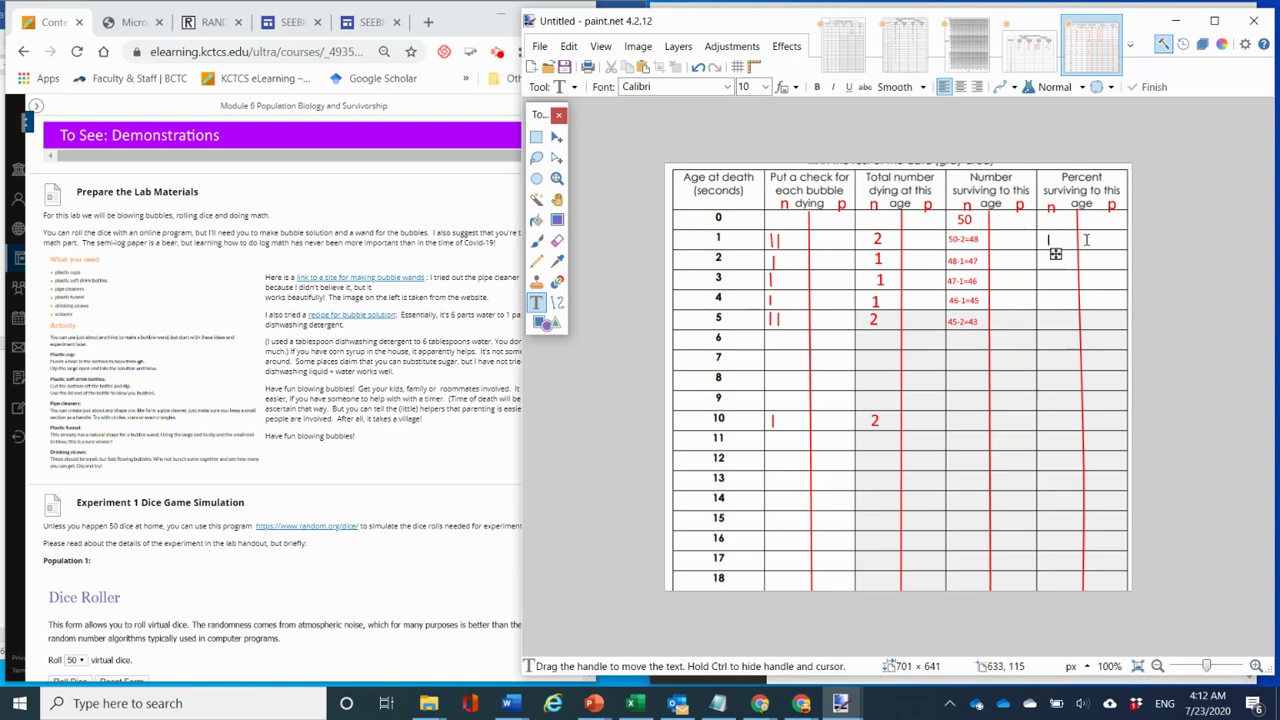
pyautogui.write('96')
pyautogui.click(1047, 262)
pyautogui.write('94')
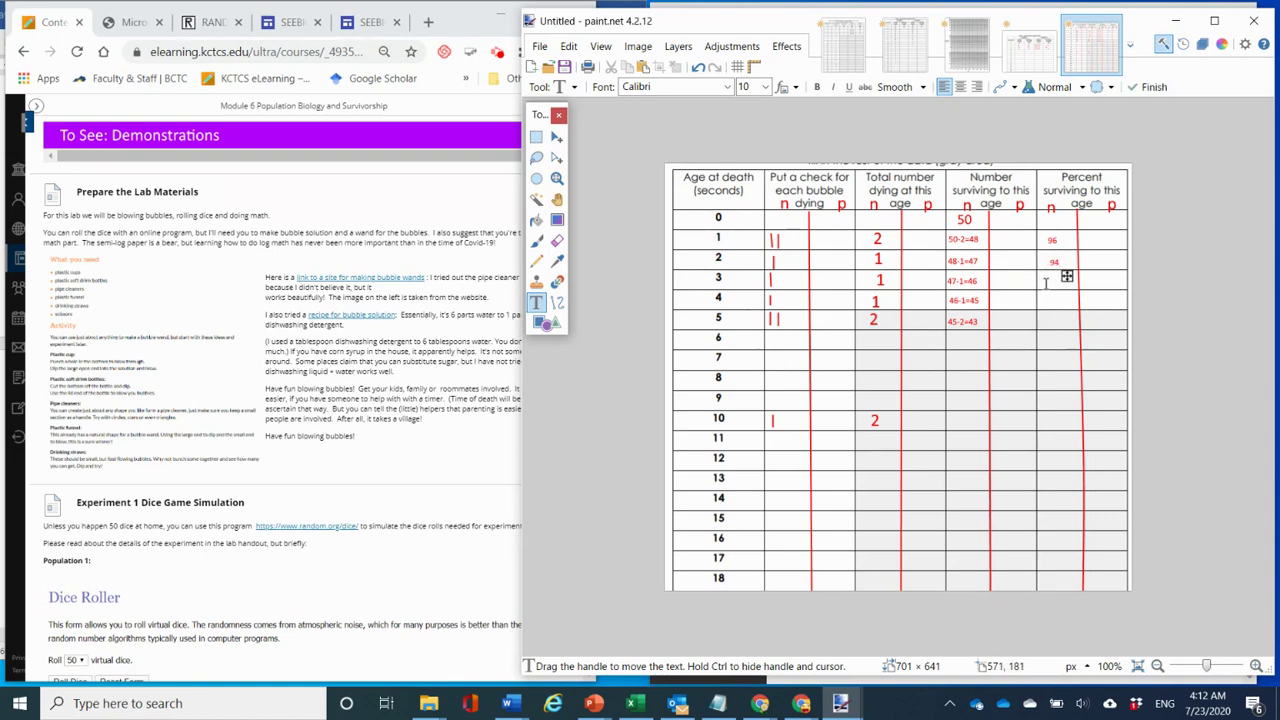
# Enter 92, 90 and 86 as the n percent surviving to ages 3, 4 and 5 seconds.
pyautogui.click(1046, 283)
pyautogui.write('92')
pyautogui.click(1049, 300)
pyautogui.write('90')
pyautogui.click(1048, 321)
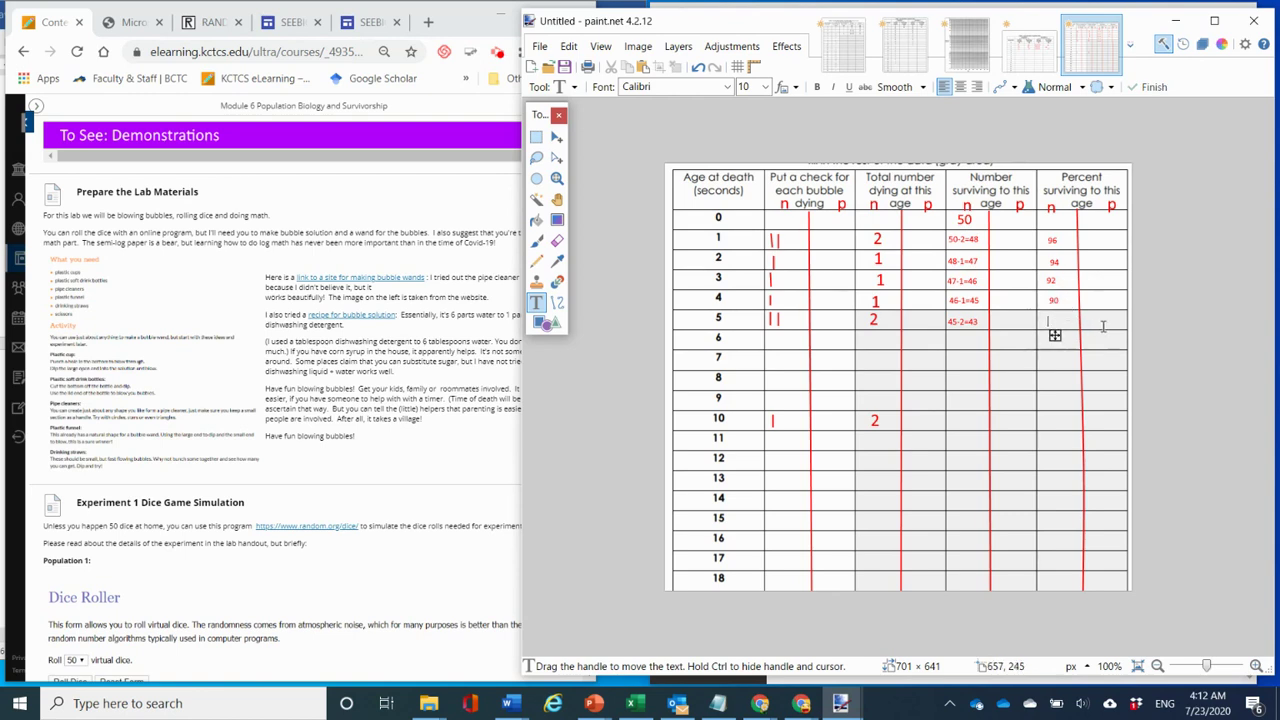
pyautogui.write('86')
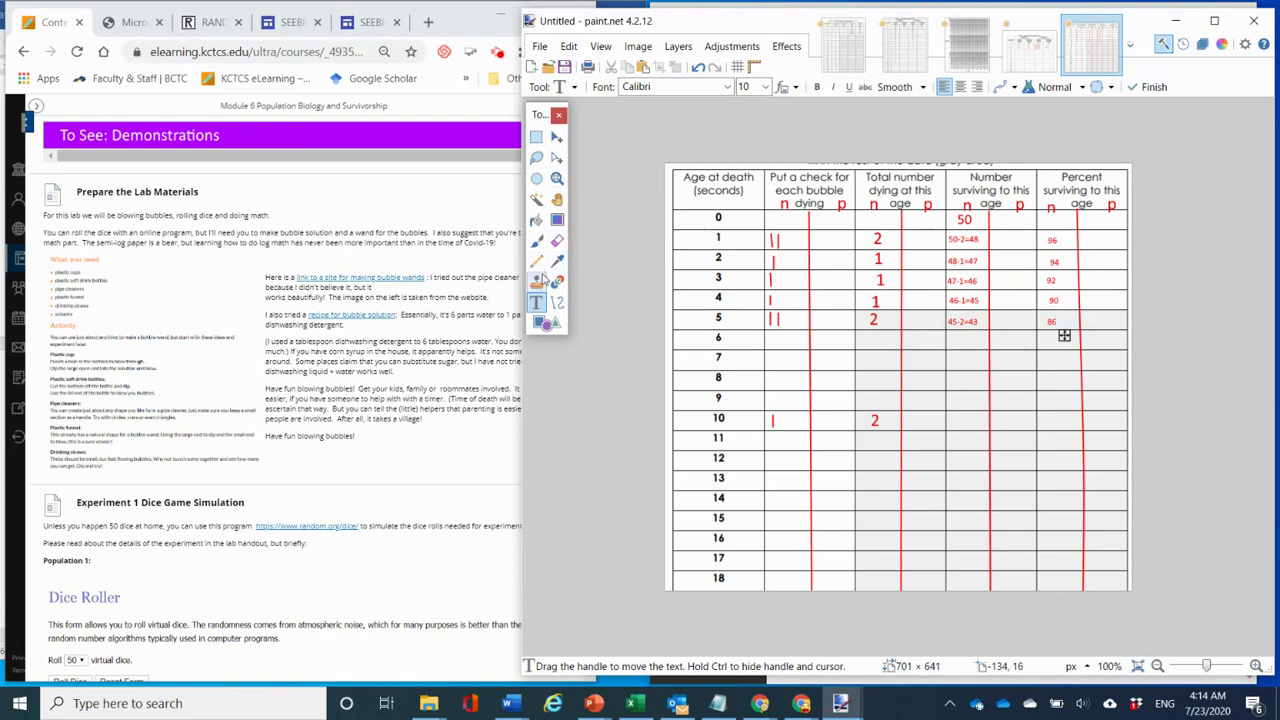
# Draw p tally lines for dying bubbles: one each at ages 4, 8 and 9, two at 10, and three each at 7 and 11.
pyautogui.click(557, 302)
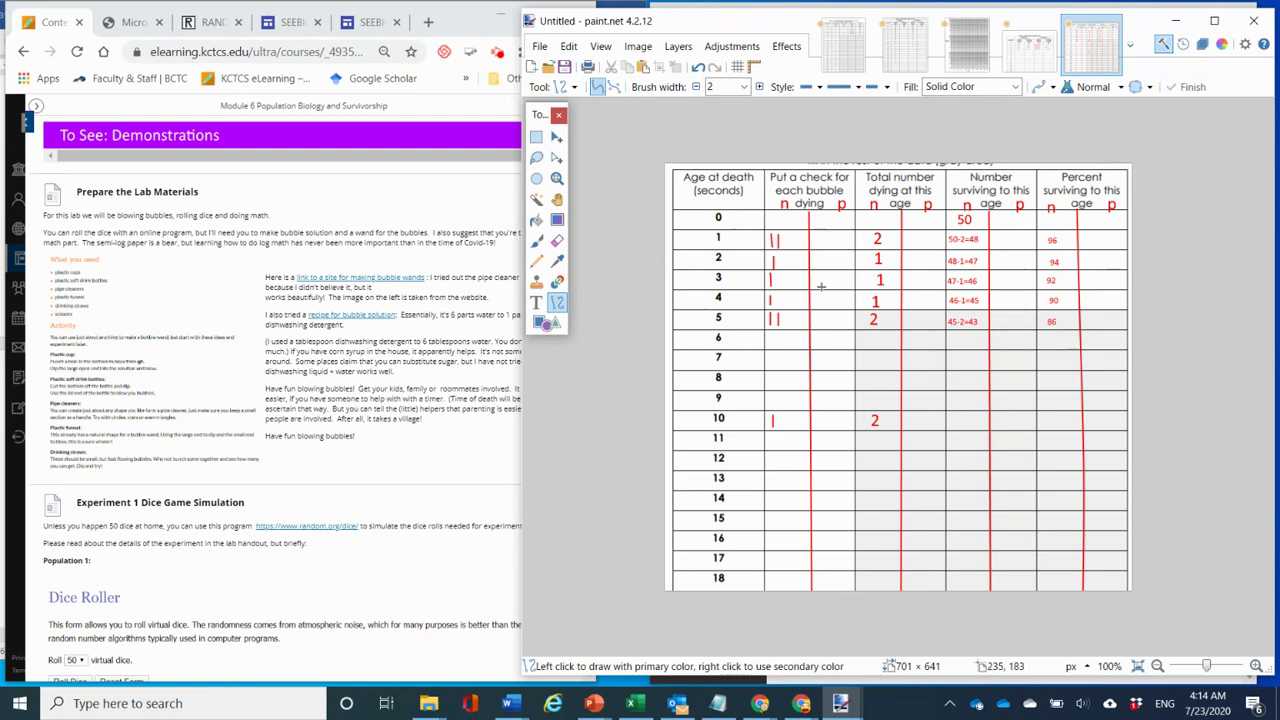
pyautogui.moveTo(820, 293); pyautogui.dragTo(821, 305)
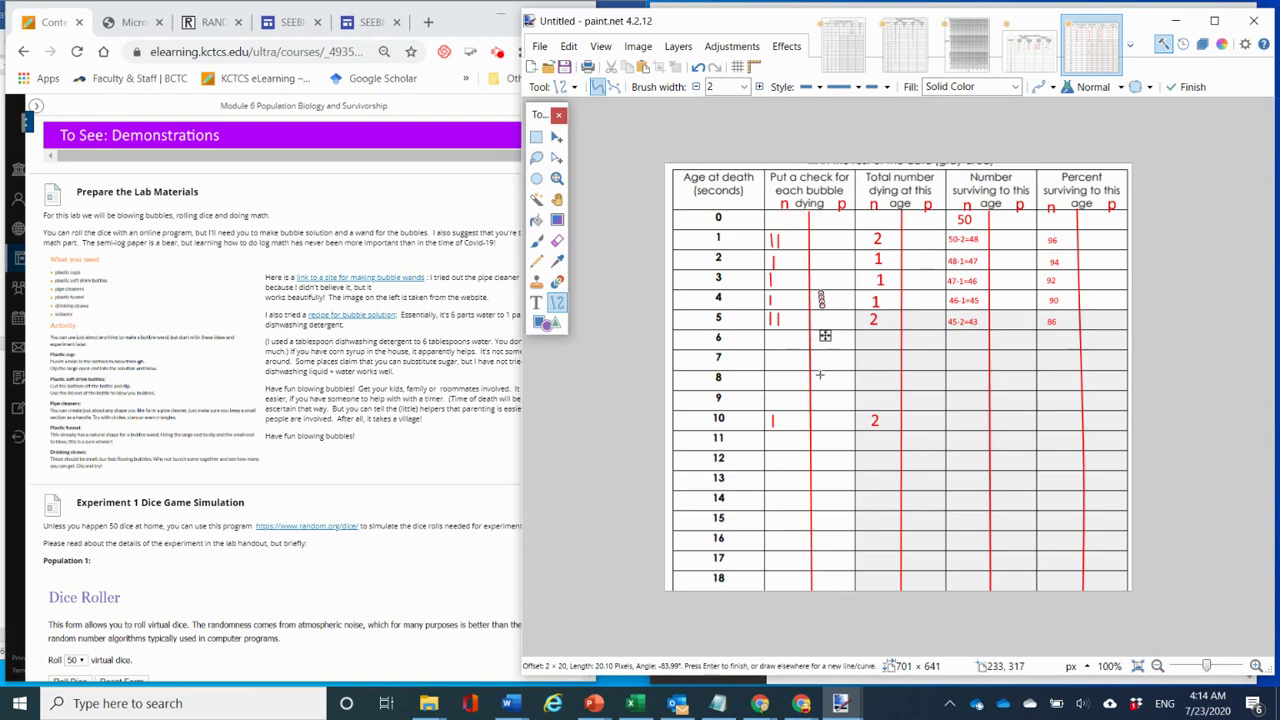
pyautogui.moveTo(820, 373); pyautogui.dragTo(817, 396)
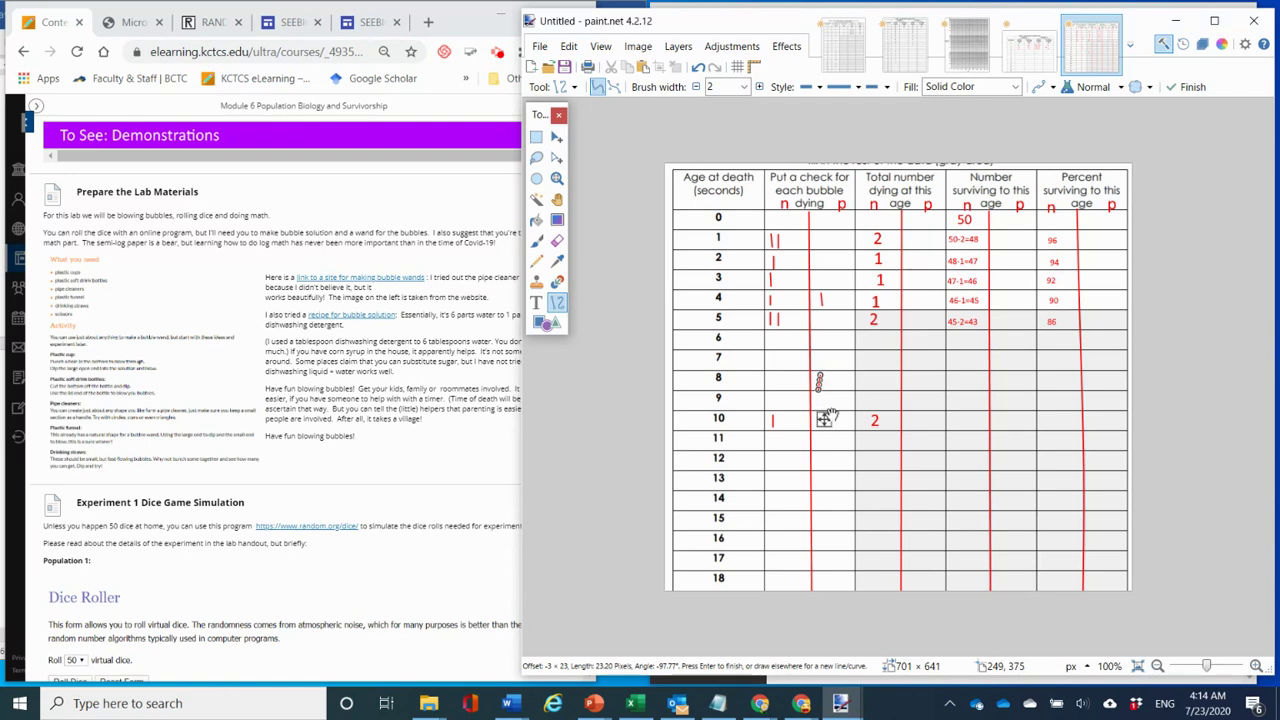
pyautogui.moveTo(820, 434); pyautogui.dragTo(822, 450)
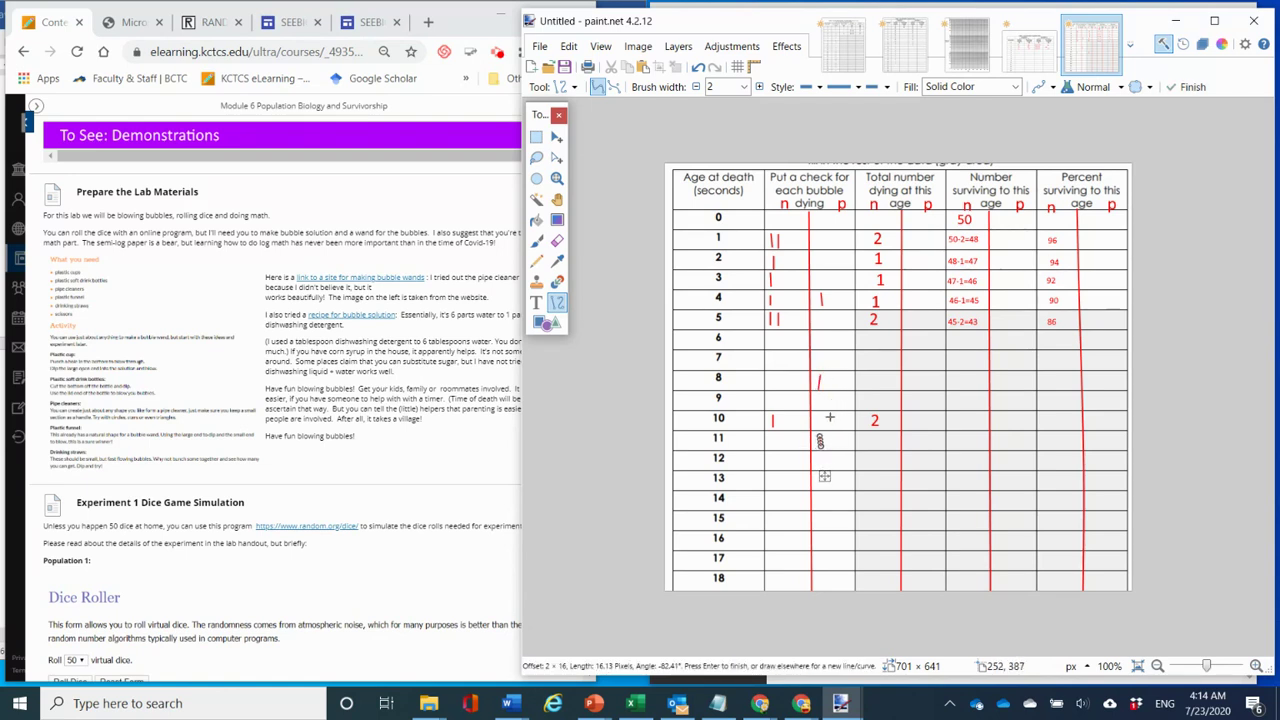
pyautogui.moveTo(820, 413); pyautogui.dragTo(822, 432)
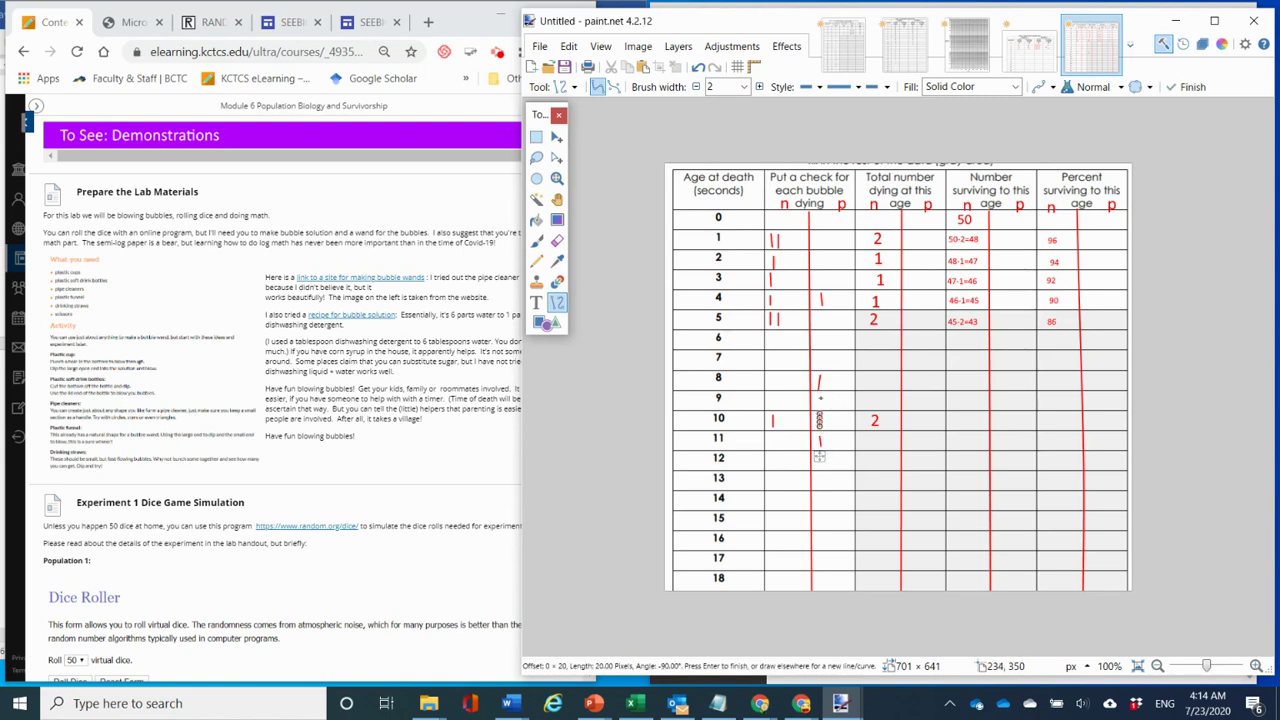
pyautogui.moveTo(819, 456); pyautogui.dragTo(820, 438)
pyautogui.moveTo(826, 357)
pyautogui.mouseDown()
pyautogui.moveTo(840, 453)
pyautogui.moveTo(826, 452)
pyautogui.mouseUp()
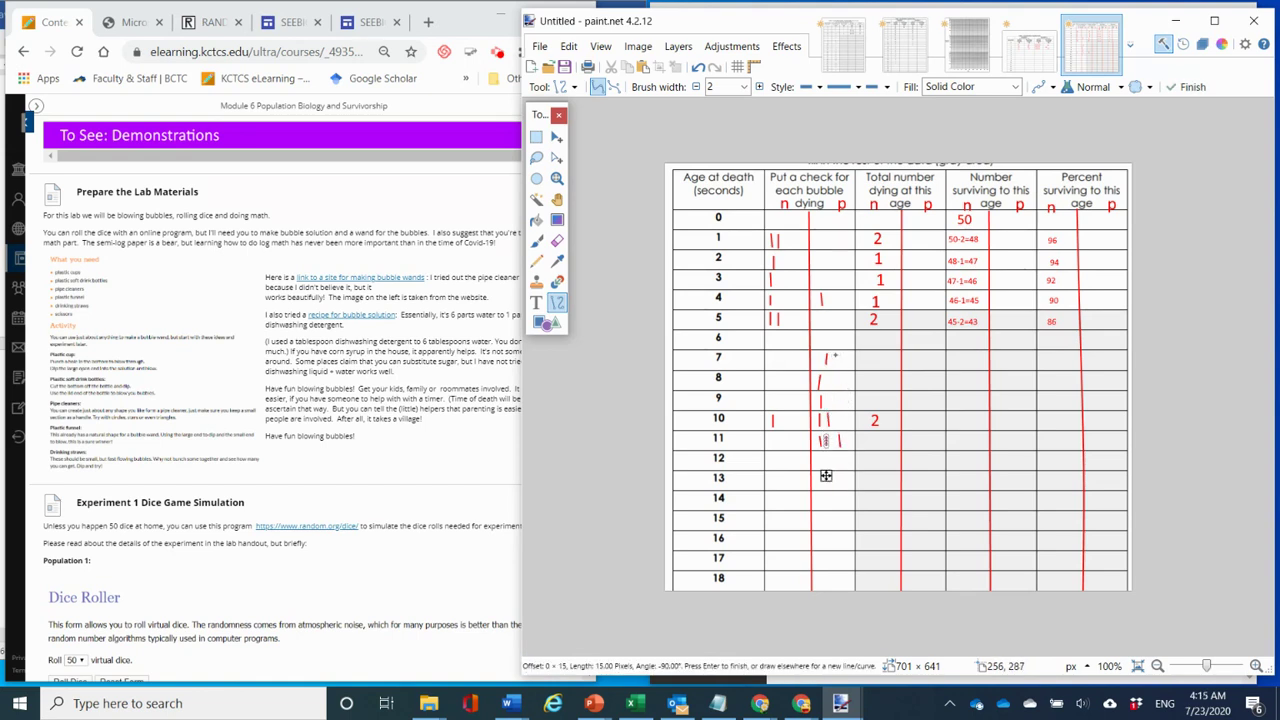
pyautogui.moveTo(836, 358); pyautogui.dragTo(835, 377)
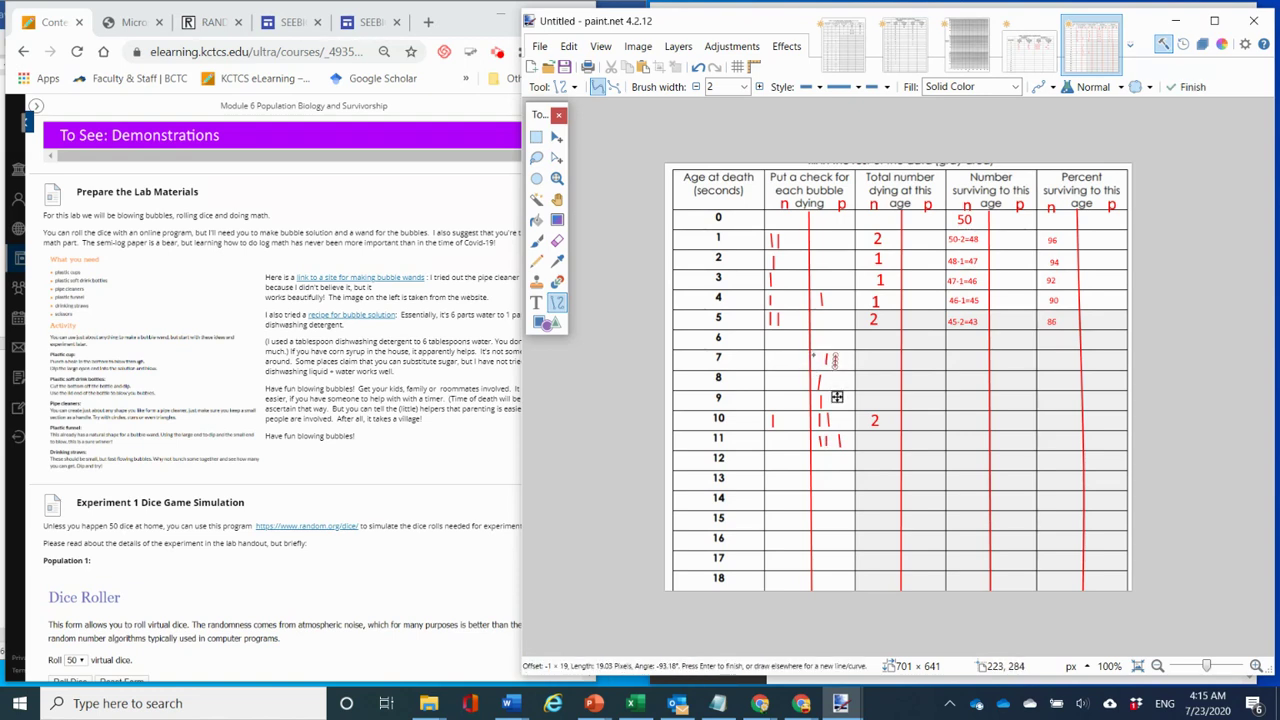
pyautogui.moveTo(813, 358); pyautogui.dragTo(813, 377)
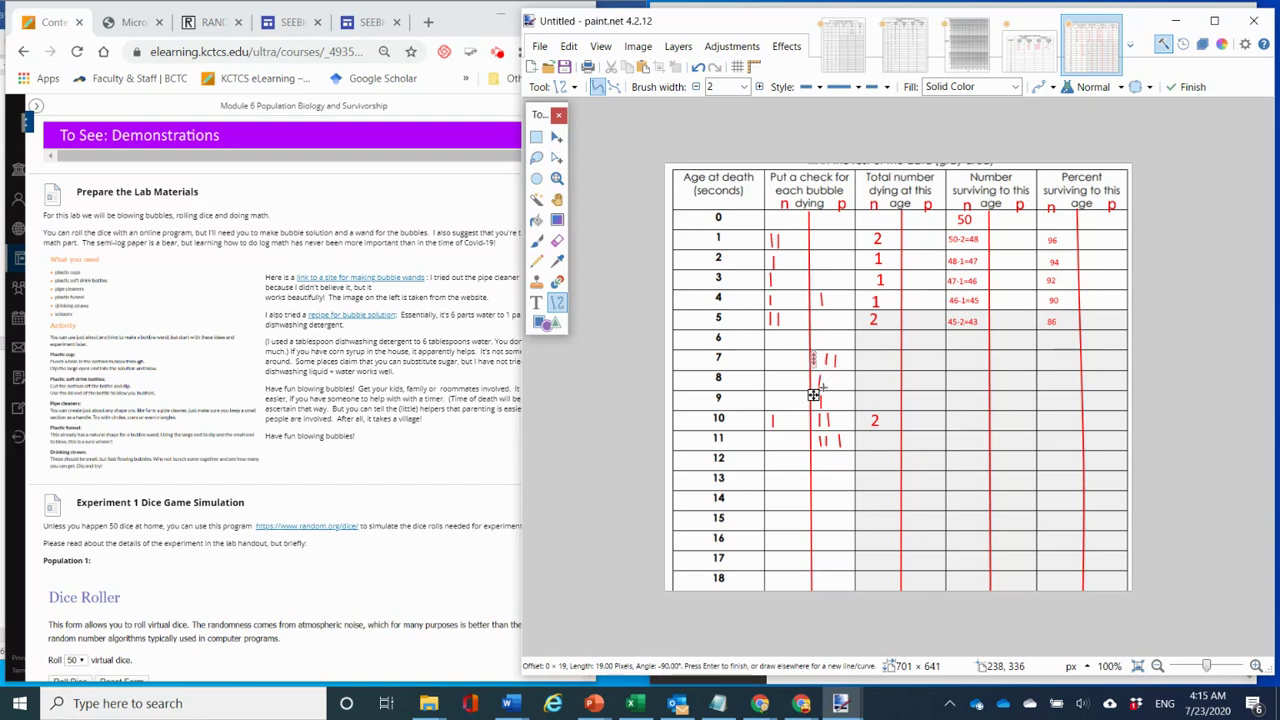
pyautogui.press('Return')
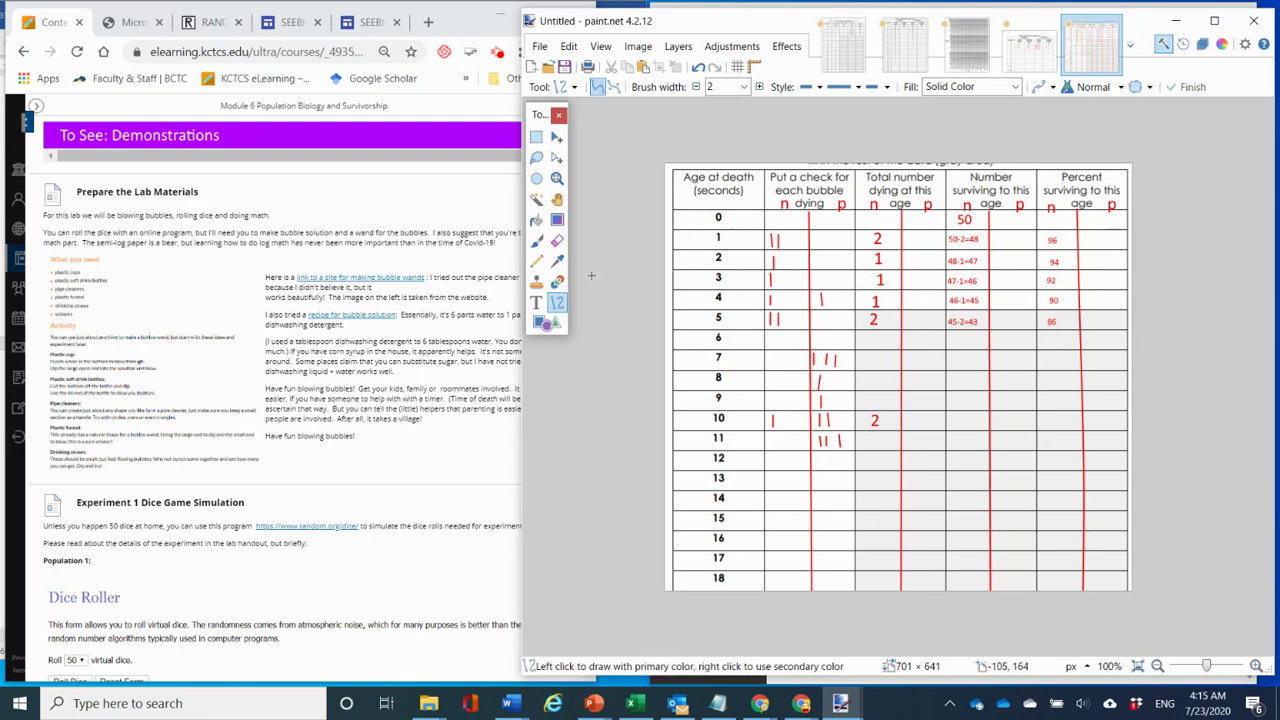
# Enter 1, 3 and 1 as the p total numbers dying at ages 4, 7 and 8 seconds.
pyautogui.click(536, 302)
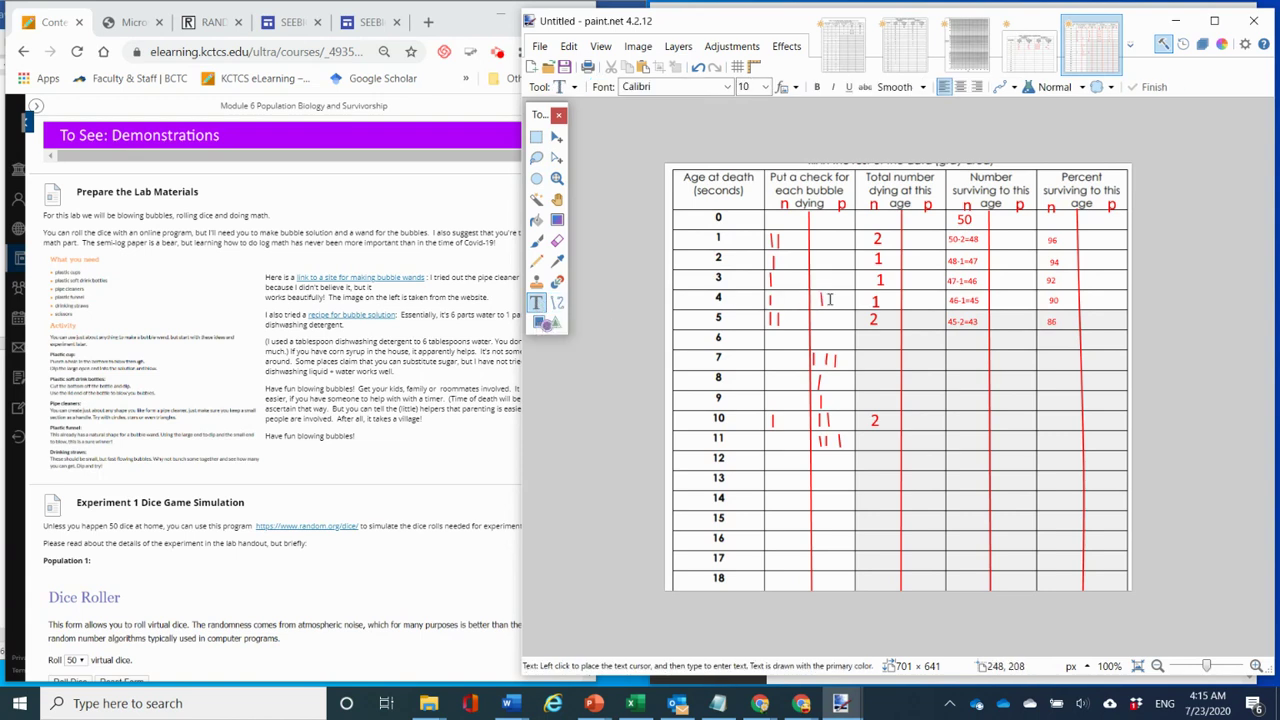
pyautogui.click(925, 302)
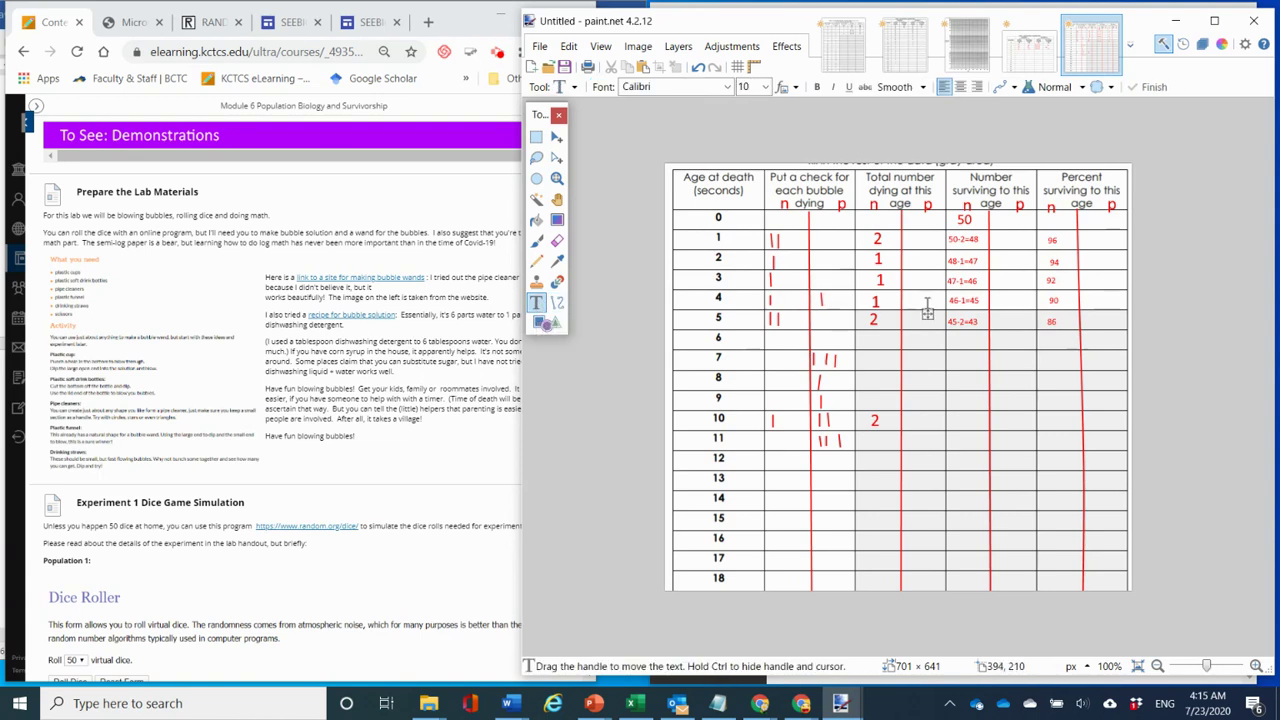
pyautogui.write('1')
pyautogui.click(920, 361)
pyautogui.write('1')
pyautogui.click(920, 381)
pyautogui.write('1')
# Enter 1, 2 and 3 as the p total numbers dying at ages 9, 10 and 11 seconds.
pyautogui.click(920, 401)
pyautogui.write('1')
pyautogui.click(919, 418)
pyautogui.write('2')
pyautogui.click(919, 440)
pyautogui.write('3')
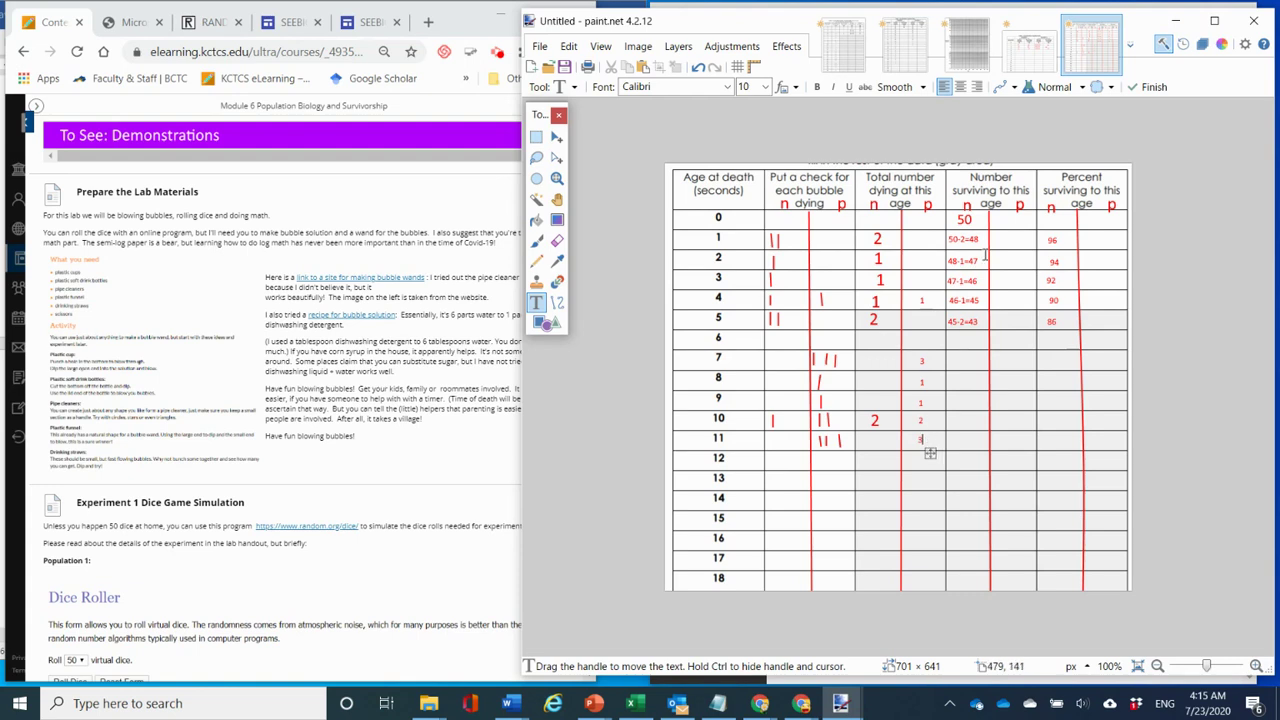
# Enter 50 as the p number surviving to ages 0 and 1 second, with 0 dying at age 1.
pyautogui.click(1009, 220)
pyautogui.write('50')
pyautogui.click(921, 240)
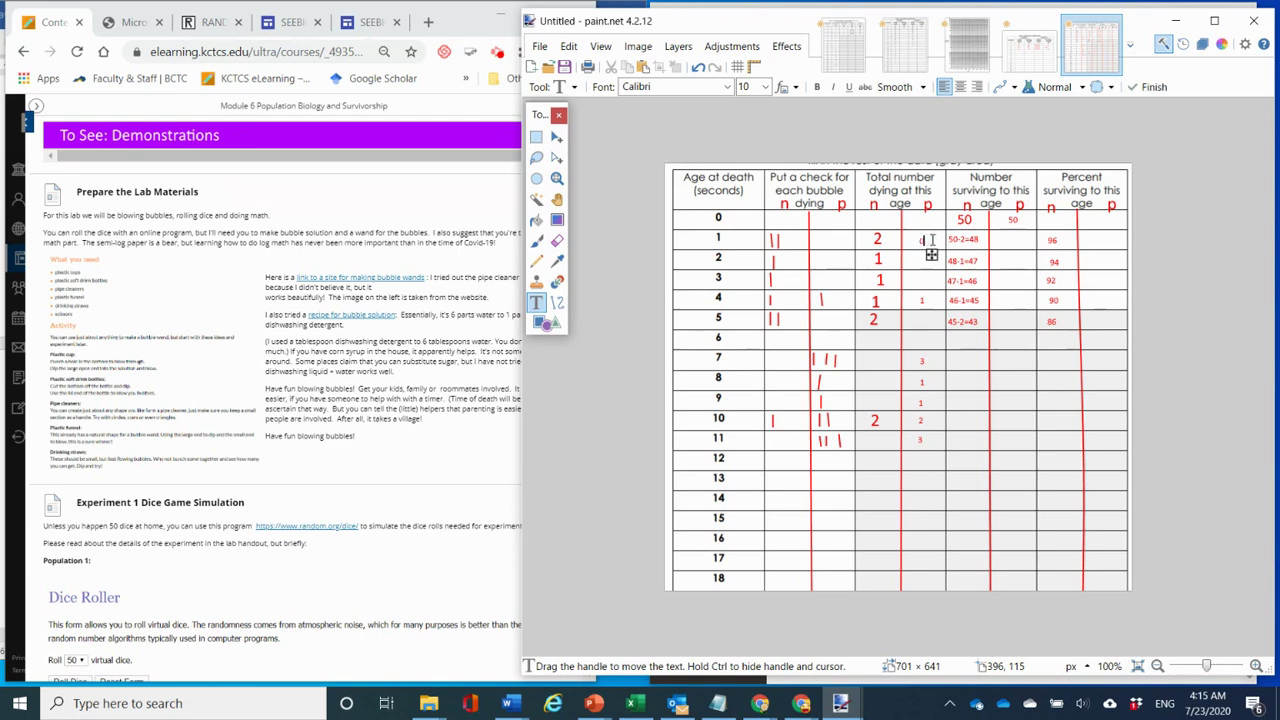
pyautogui.write('0')
pyautogui.click(1003, 240)
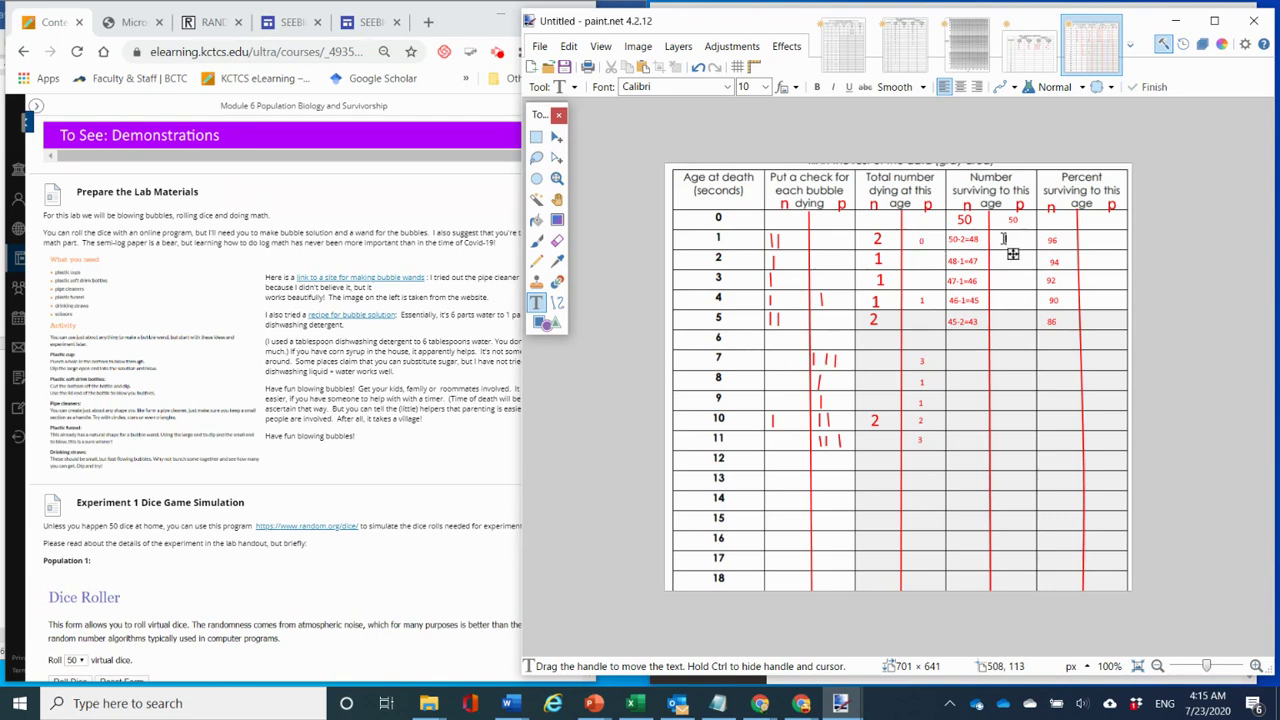
pyautogui.write('50')
# Enter 0 as the p total dying and 50 as the p number surviving for ages 2 and 3 seconds.
pyautogui.click(919, 261)
pyautogui.write('0')
pyautogui.click(1008, 262)
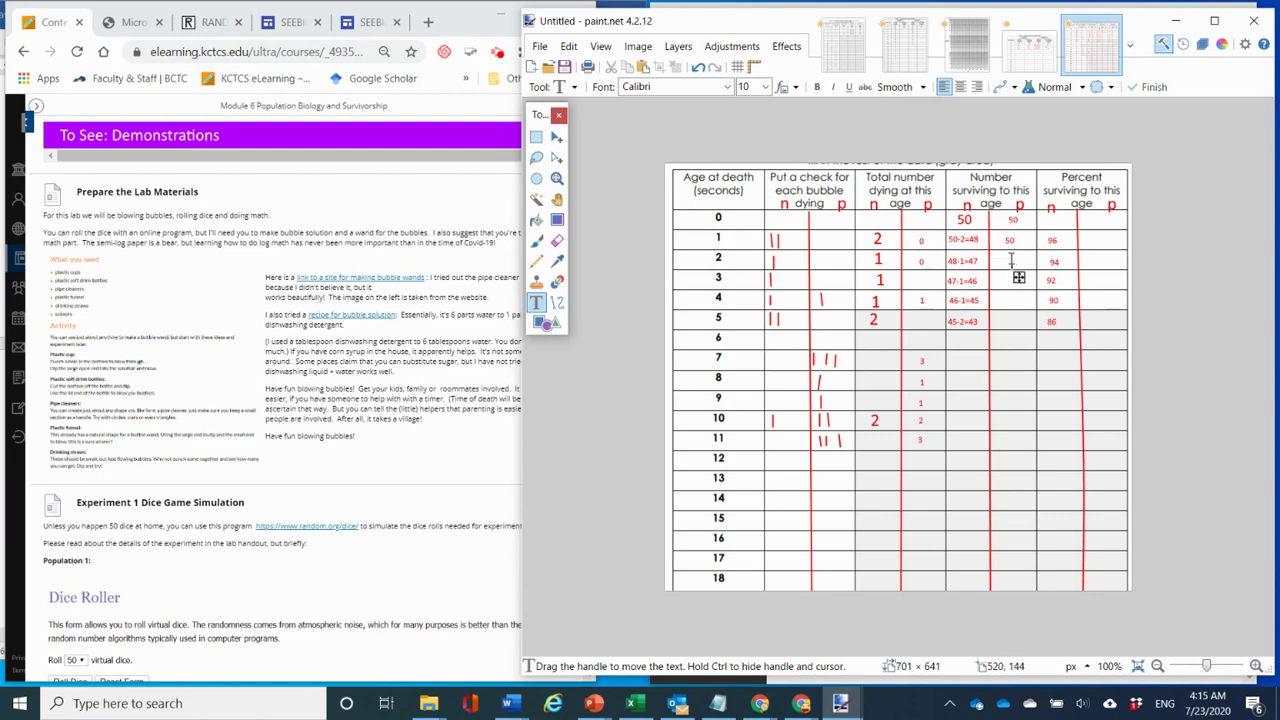
pyautogui.write('50')
pyautogui.click(919, 281)
pyautogui.write('0')
pyautogui.click(1004, 281)
pyautogui.write('50')
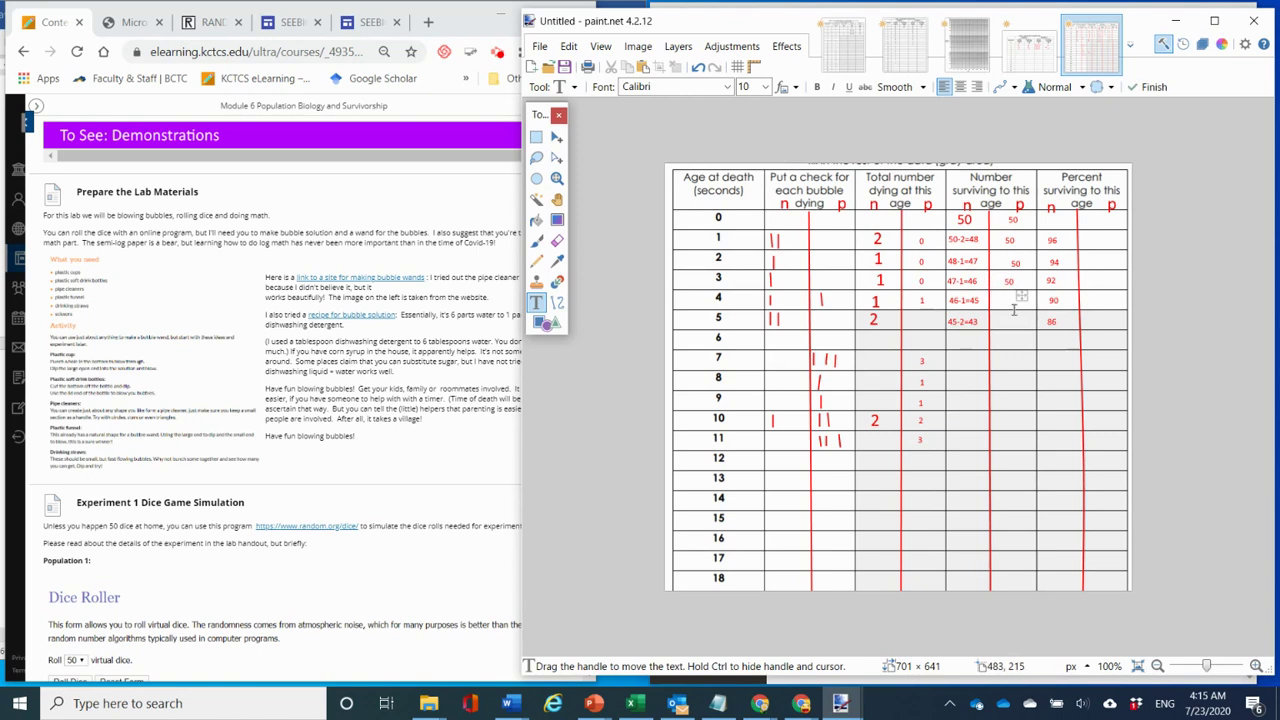
# Enter 49 as the p number surviving to ages 4 and 5 seconds, with 0 dying at age 5.
pyautogui.click(1006, 302)
pyautogui.write('49')
pyautogui.click(1004, 321)
pyautogui.write('45')
pyautogui.click(919, 320)
pyautogui.write('0')
# Enter 0 as the p total dying and 49 as the p number surviving for age 6 seconds.
pyautogui.click(919, 340)
pyautogui.write('0')
pyautogui.click(1006, 340)
pyautogui.write('49')
# Enter 46, 45, 45, 43 and 40 as the p numbers surviving to ages 7 through 11 seconds.
pyautogui.press('Return')
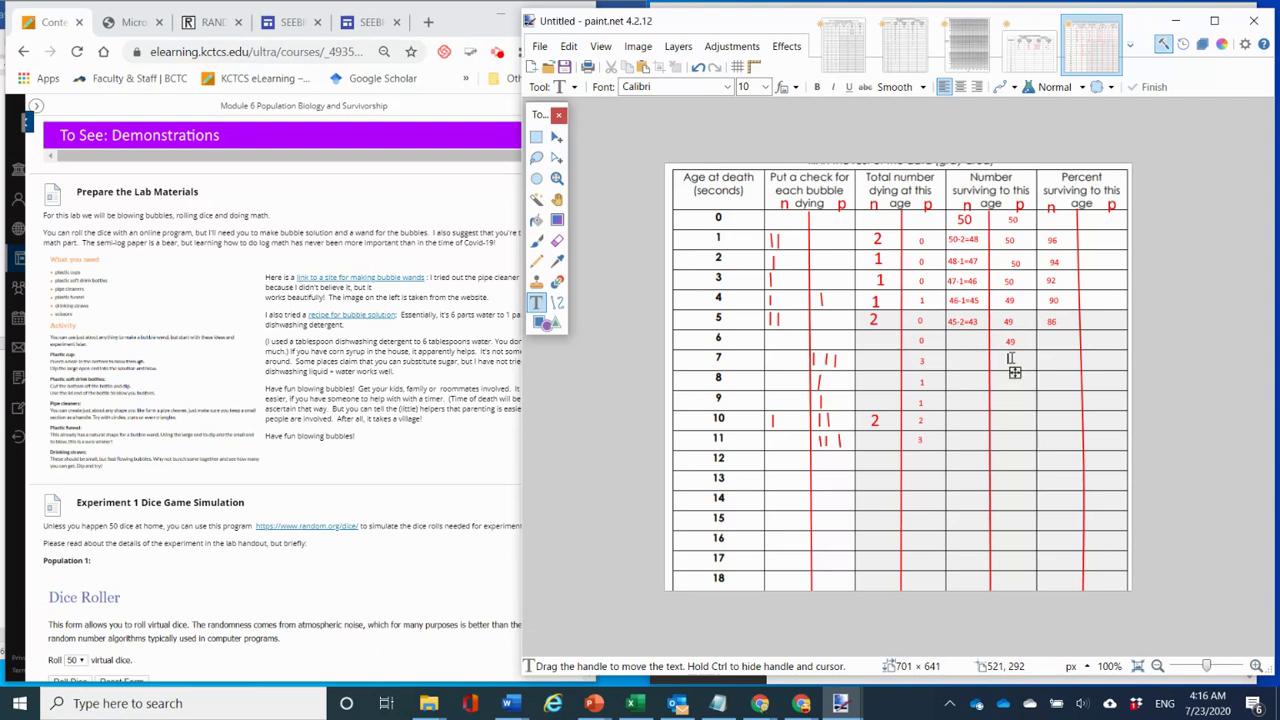
pyautogui.write('46')
pyautogui.press('Return')
pyautogui.write('45')
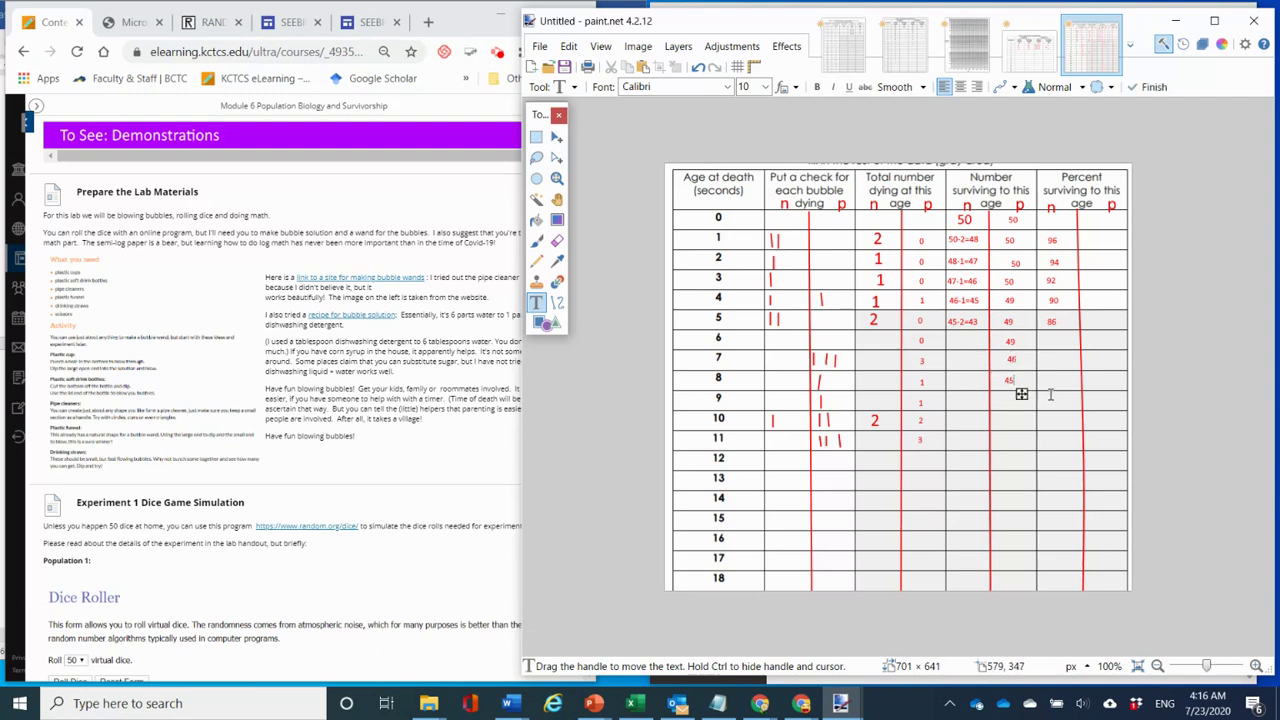
pyautogui.press('Return')
pyautogui.write('45')
pyautogui.click(1000, 424)
pyautogui.write('43')
pyautogui.press('Return')
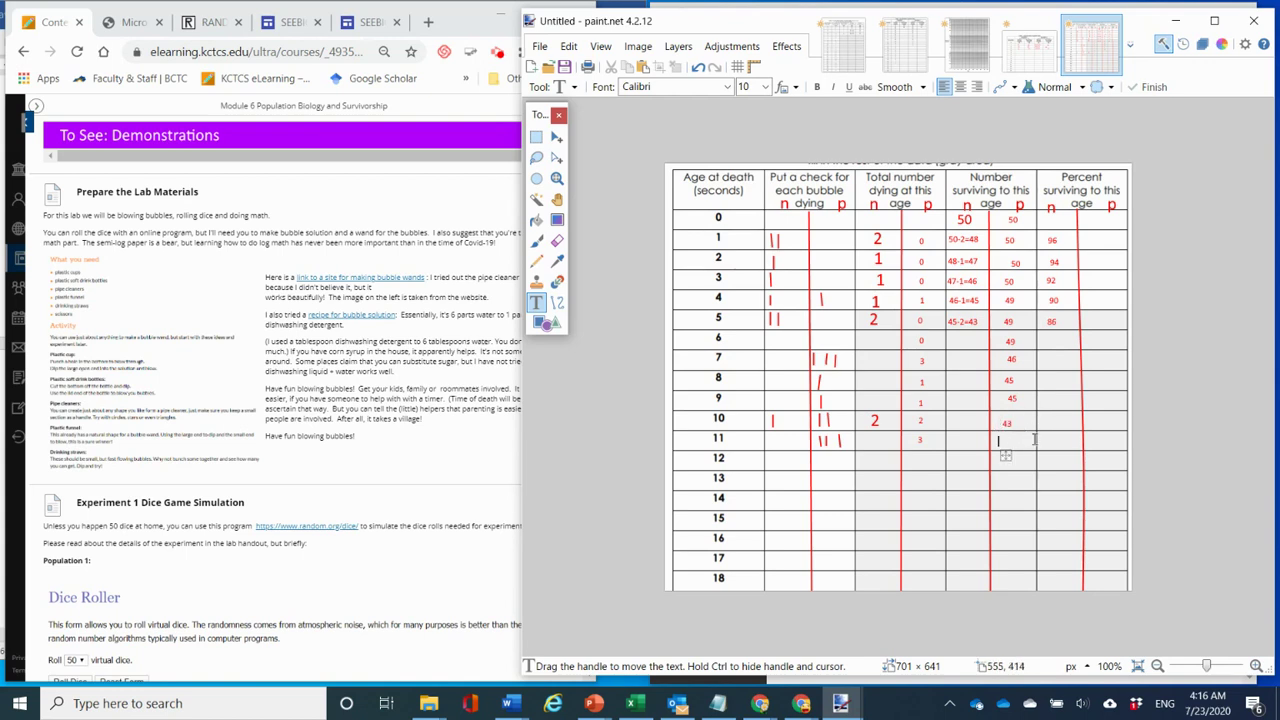
pyautogui.write('40')
# Enter 100 as the p percent surviving to ages 0, 1 and 2 seconds.
pyautogui.click(1093, 220)
pyautogui.write('100')
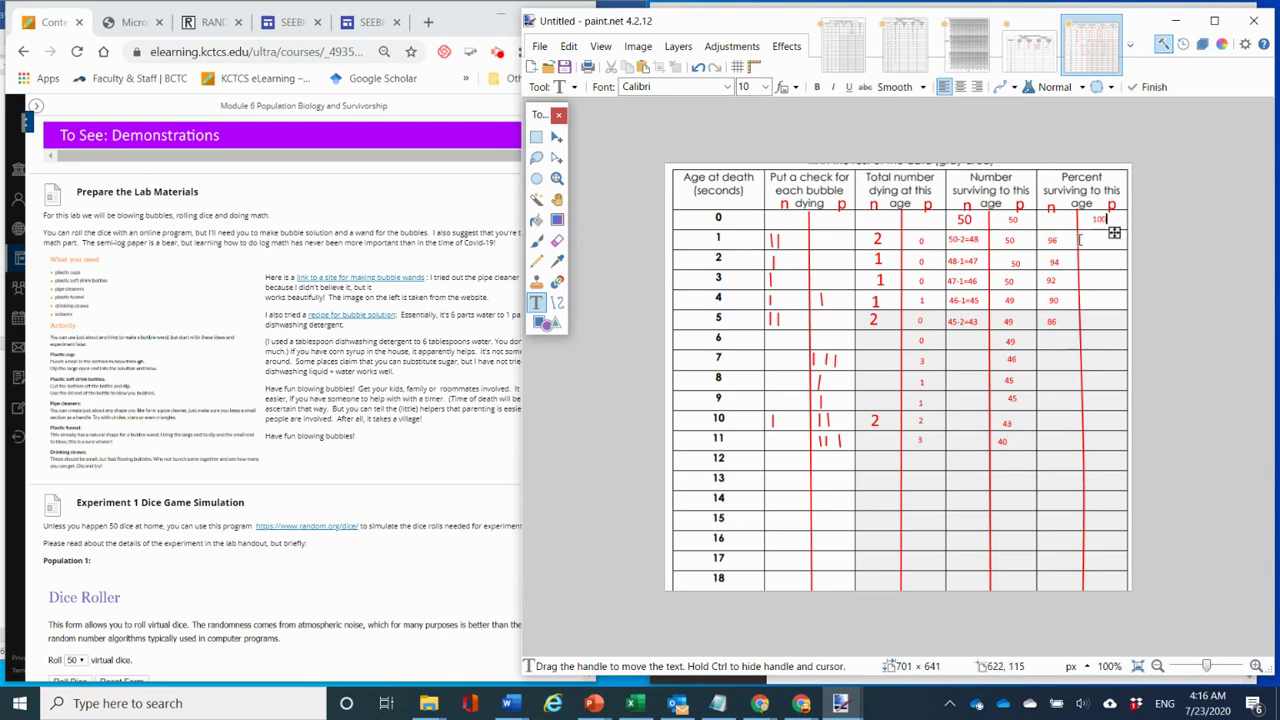
pyautogui.click(1090, 241)
pyautogui.write('100')
pyautogui.press('Return')
pyautogui.press('Return')
pyautogui.press('Return')
pyautogui.click(1090, 262)
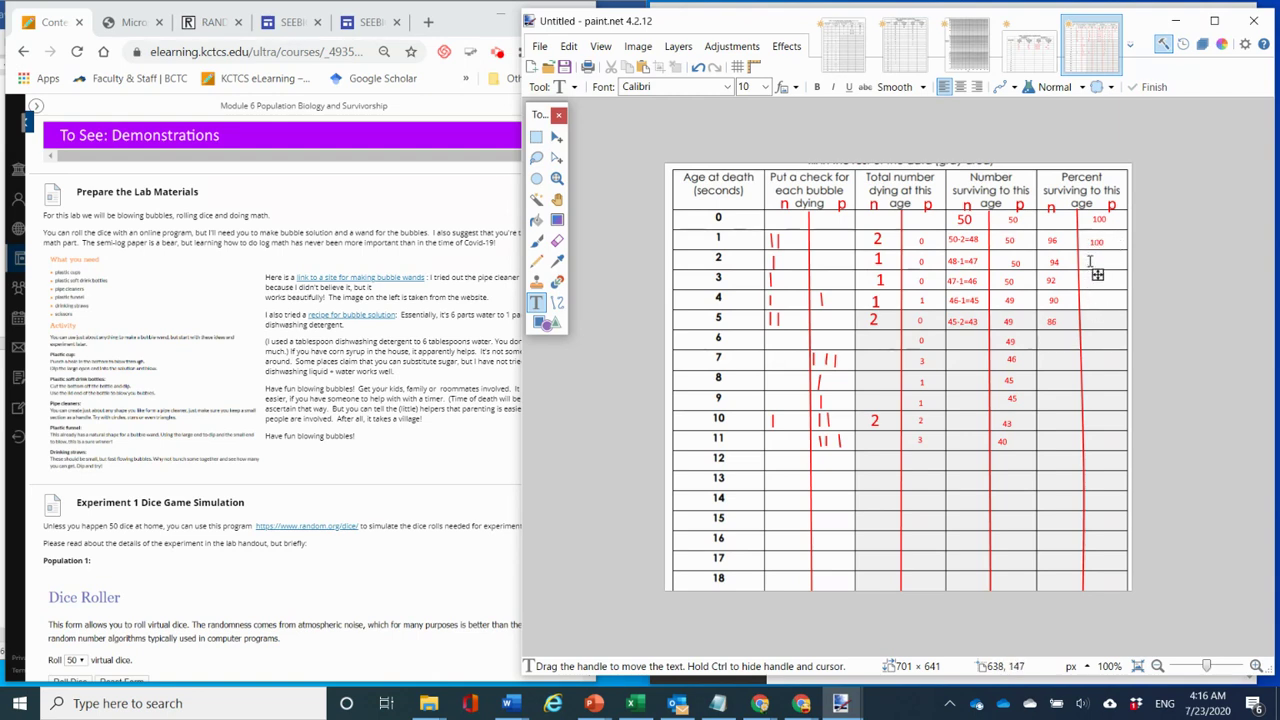
pyautogui.write('100')
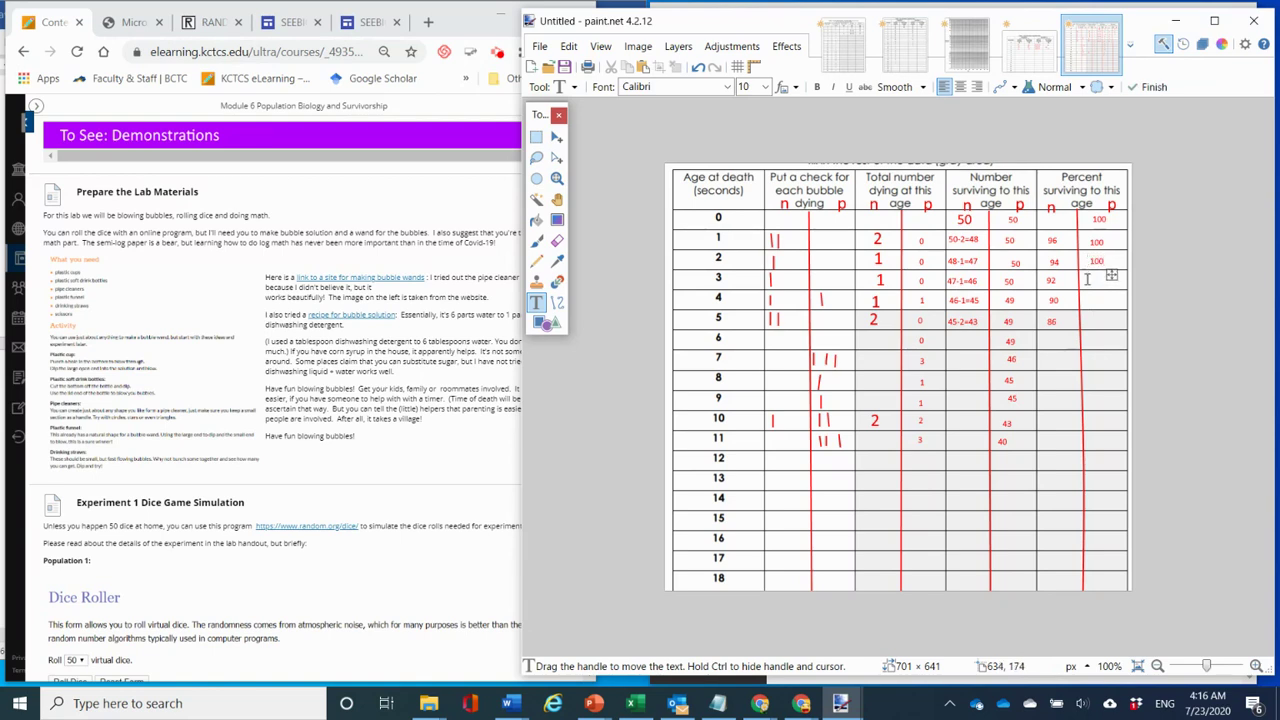
# Enter 100 as the p percent surviving to age 3 seconds, adding the missing final zero.
pyautogui.click(1097, 282)
pyautogui.write('10')
pyautogui.click(1087, 262)
pyautogui.write('100')
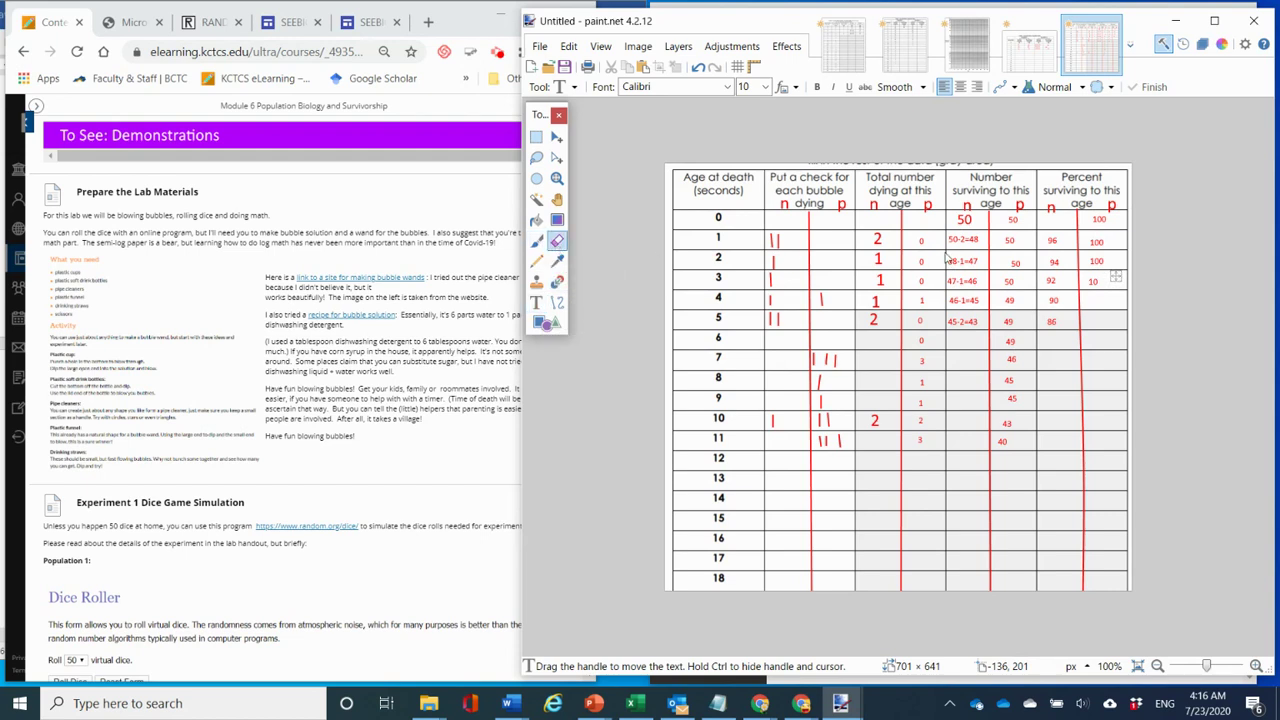
pyautogui.click(557, 240)
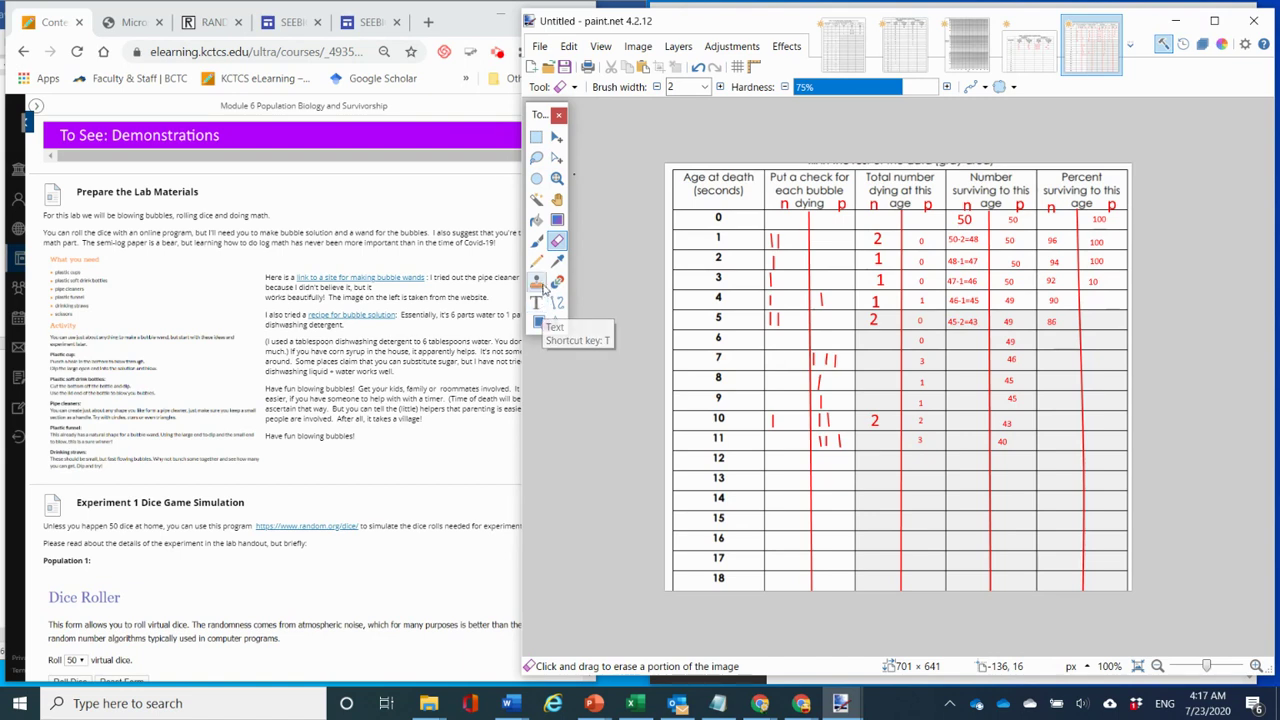
pyautogui.click(540, 304)
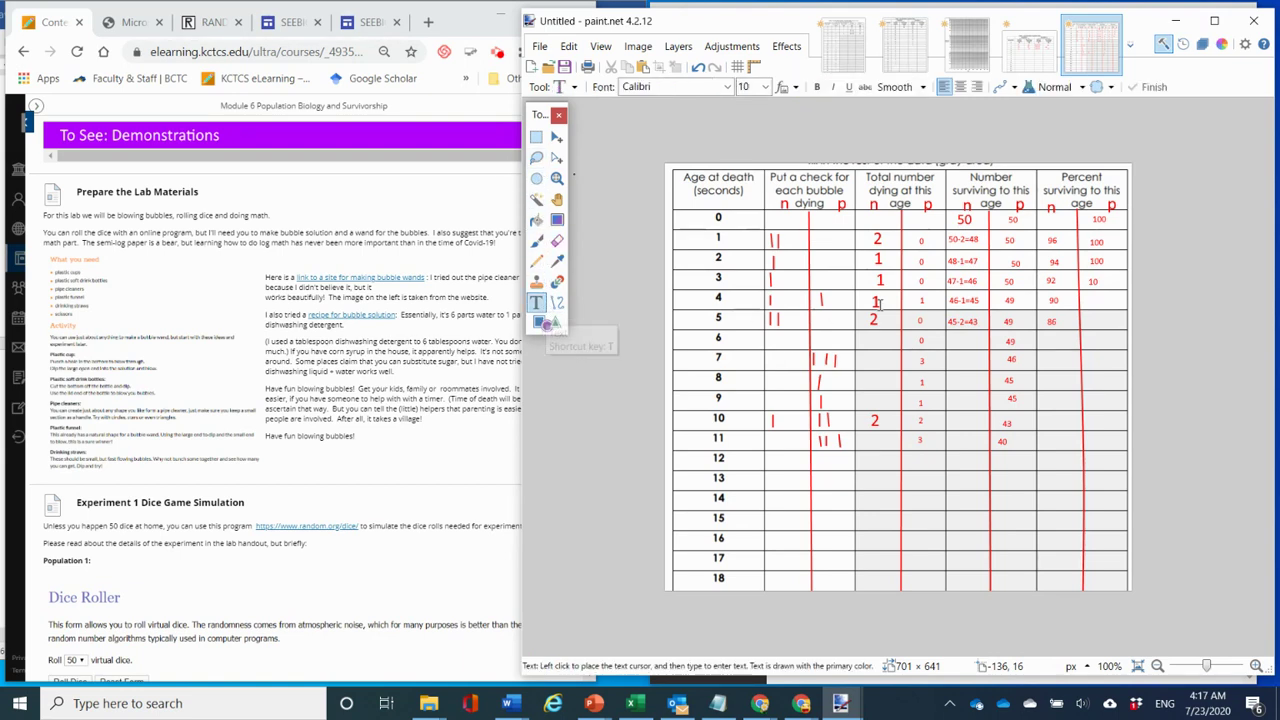
pyautogui.click(1101, 284)
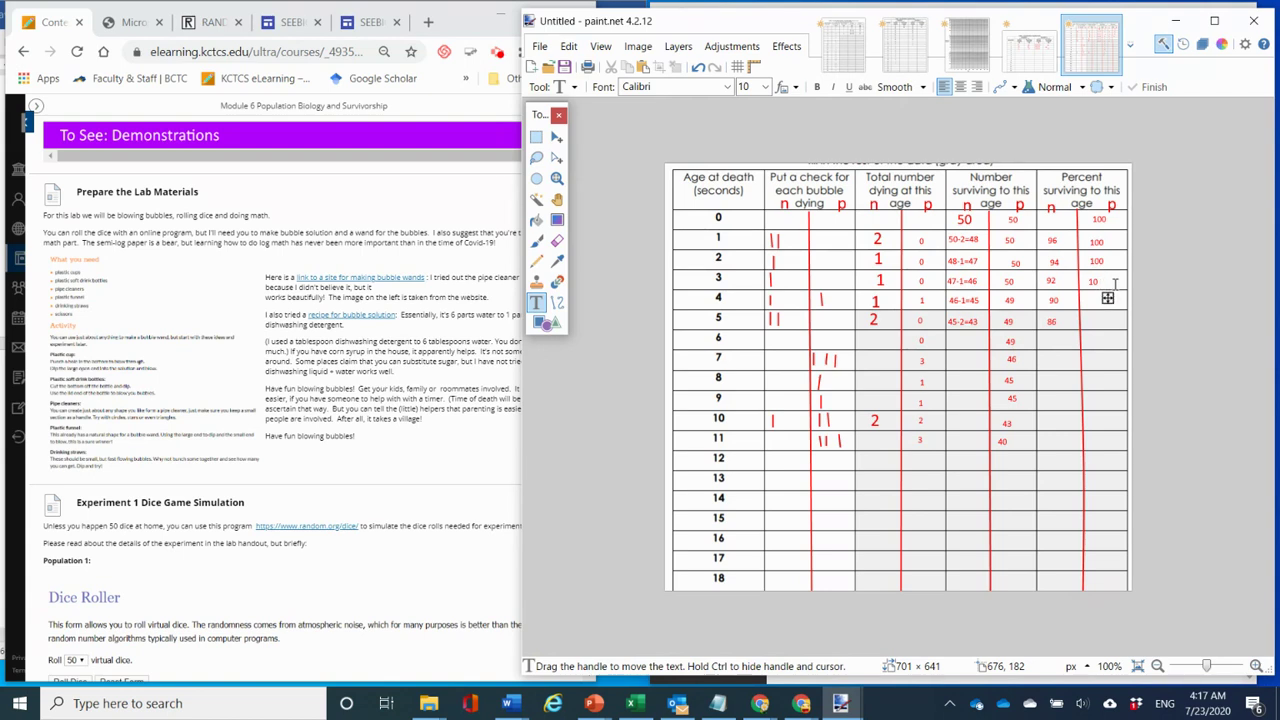
pyautogui.write('100')
# Enter 98 as the p percent surviving to ages 4 and 5 seconds.
pyautogui.click(1092, 302)
pyautogui.click(1092, 321)
pyautogui.write('98')
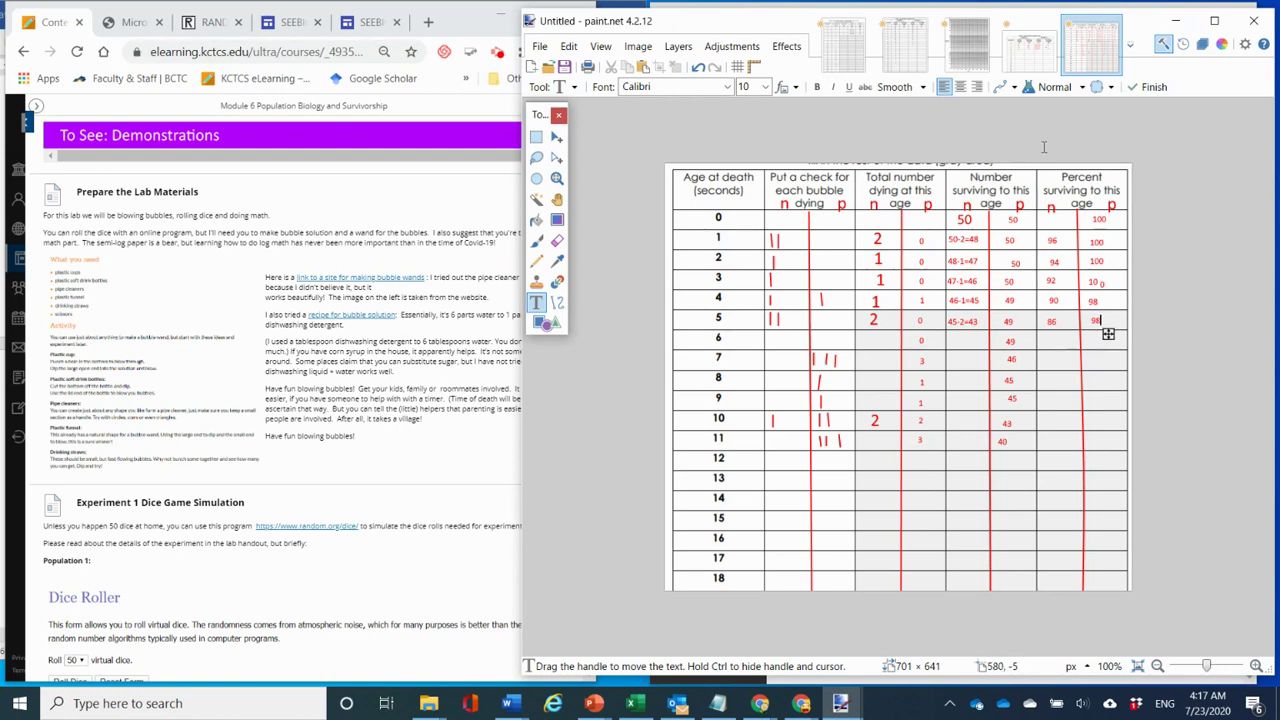
# Examine the blank semi-log graph of percent survival against age, then the semi-log paper in the lab handout in Chrome.
pyautogui.click(980, 50)
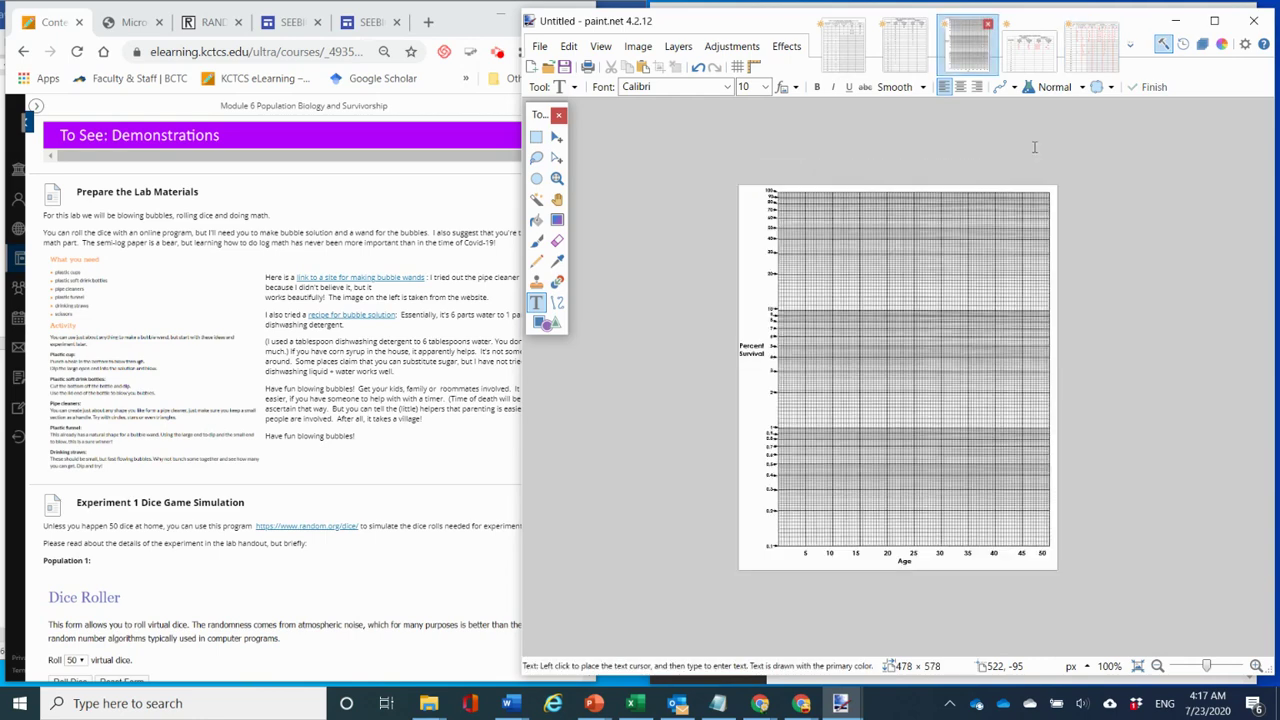
pyautogui.click(1093, 44)
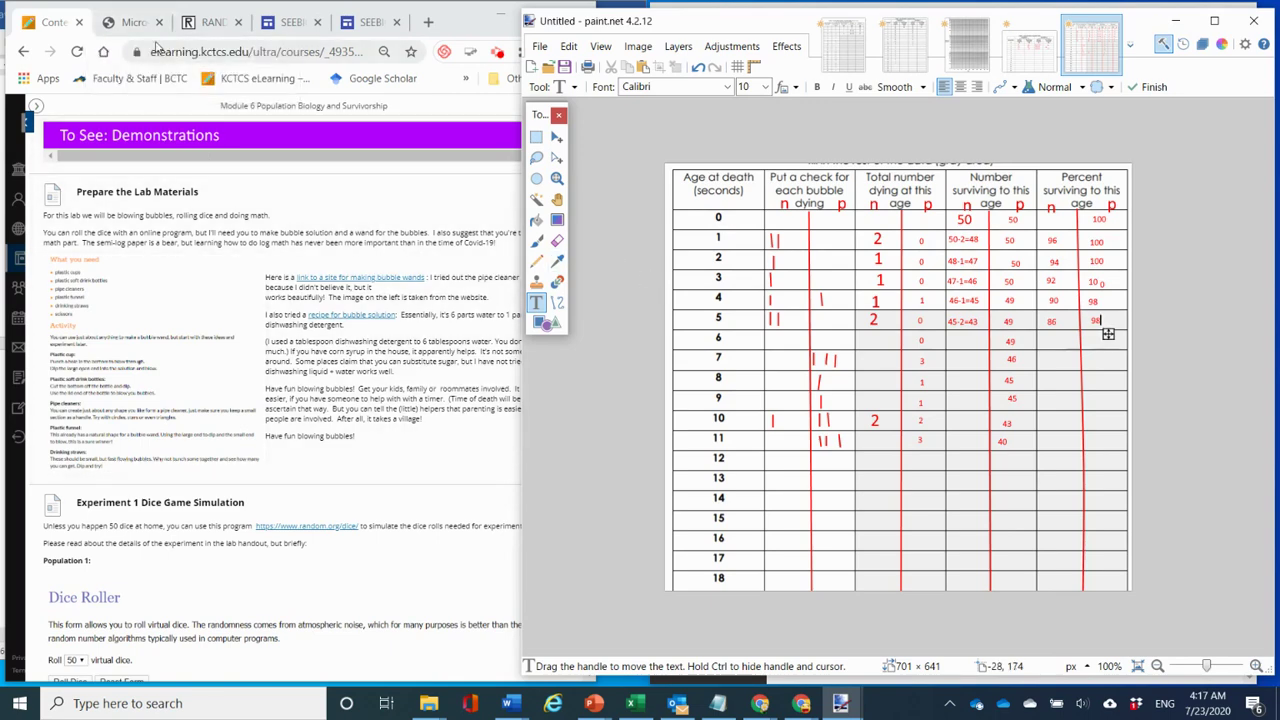
pyautogui.click(140, 22)
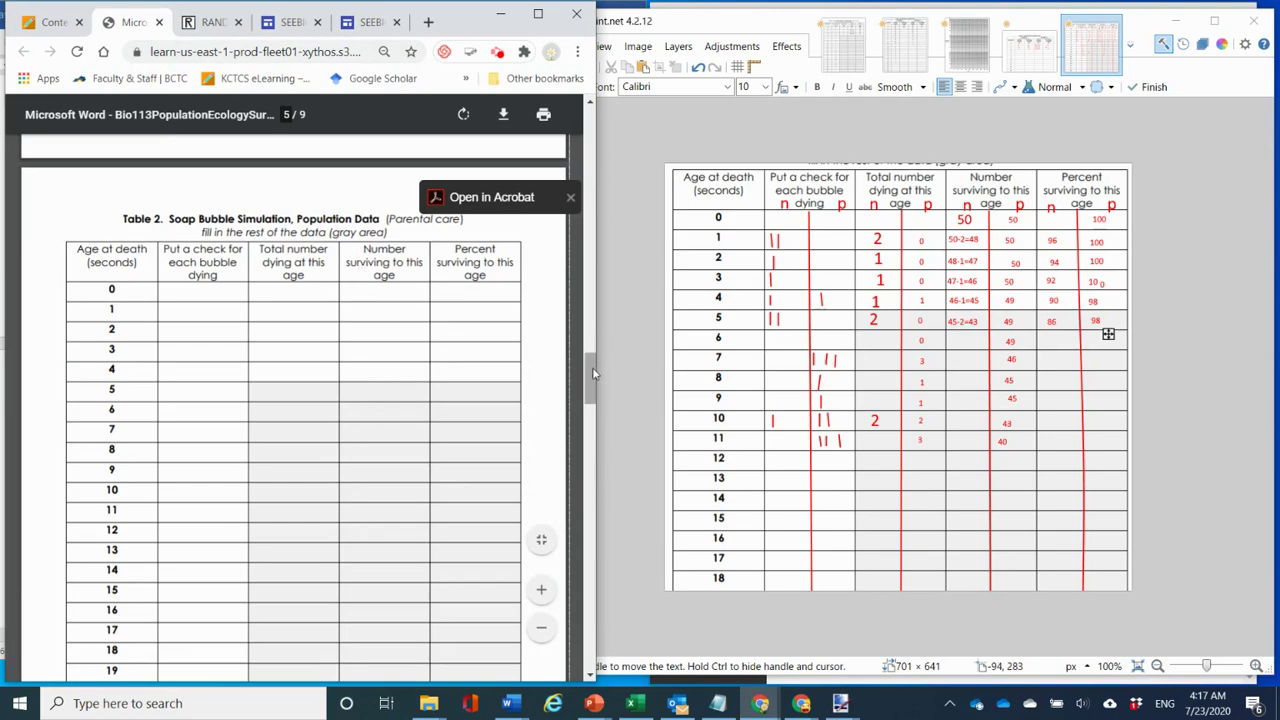
pyautogui.moveTo(593, 374); pyautogui.dragTo(588, 510)
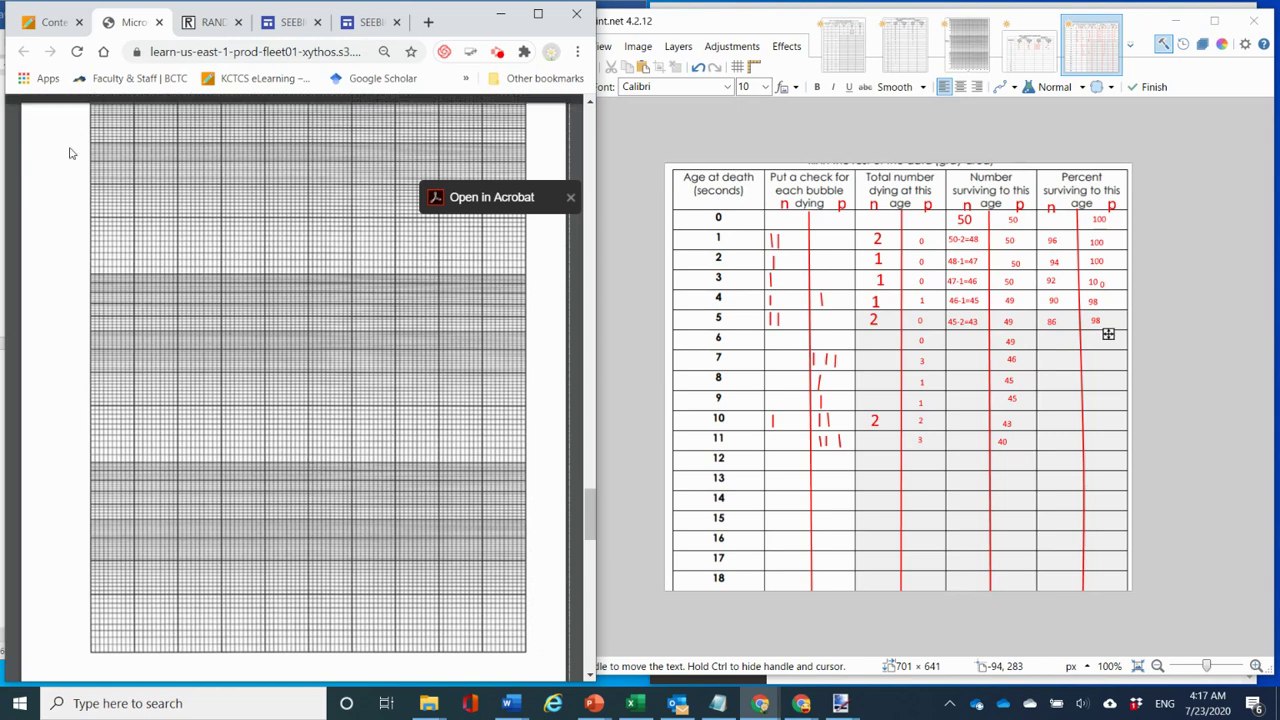
# Return to the course content page and widen the browser window to show the Experiment 1 Dice Game Simulation instructions.
pyautogui.click(57, 26)
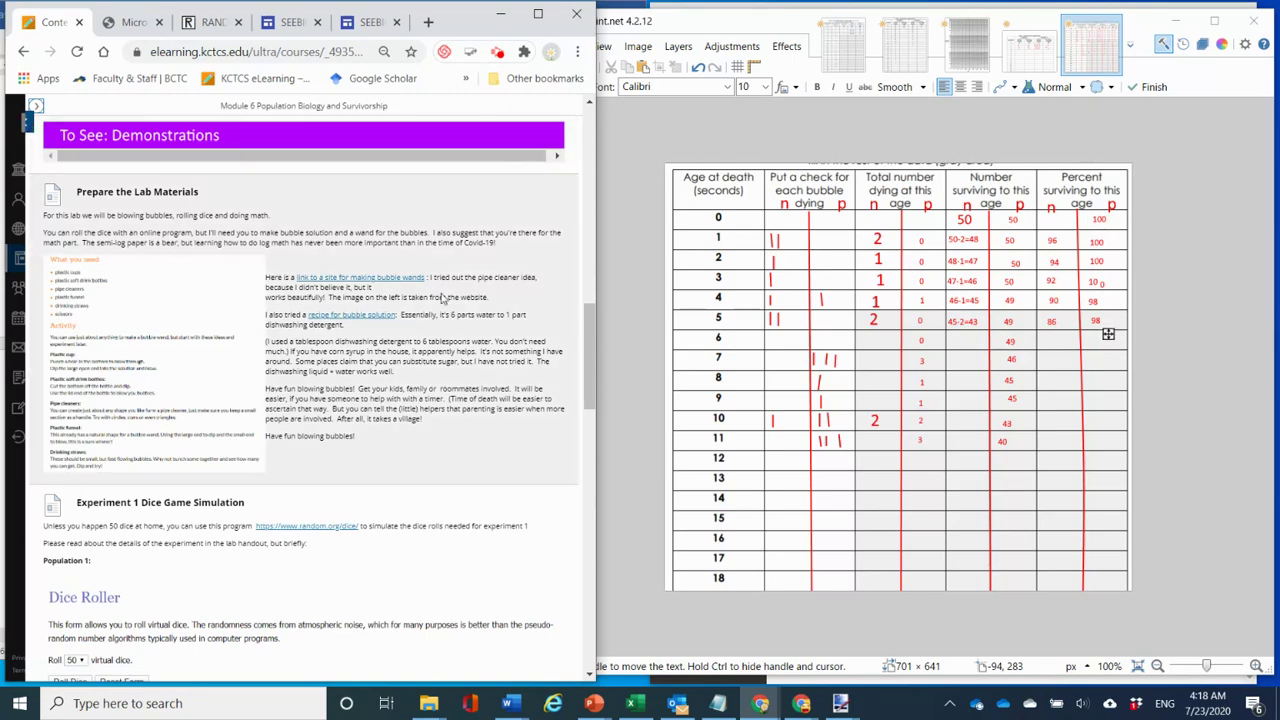
pyautogui.moveTo(596, 345); pyautogui.dragTo(692, 357)
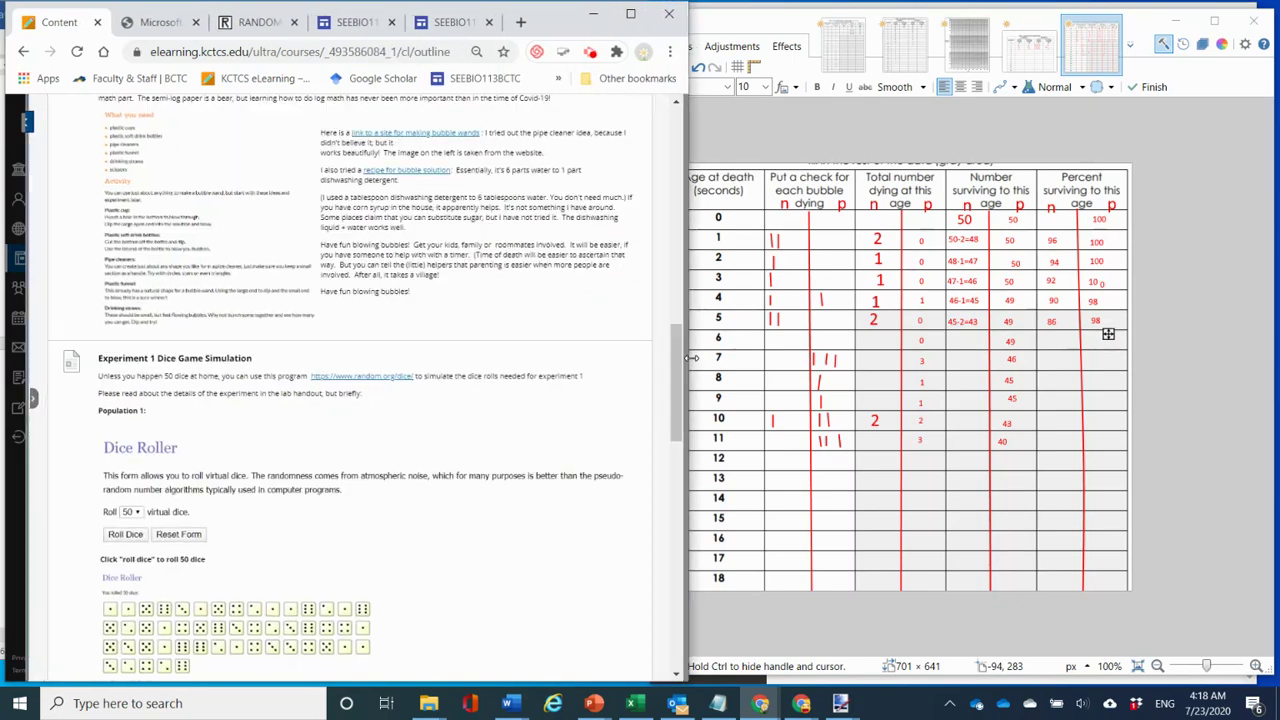
# Expand the BIO 113 course menu and open the Assignments page.
pyautogui.click(34, 397)
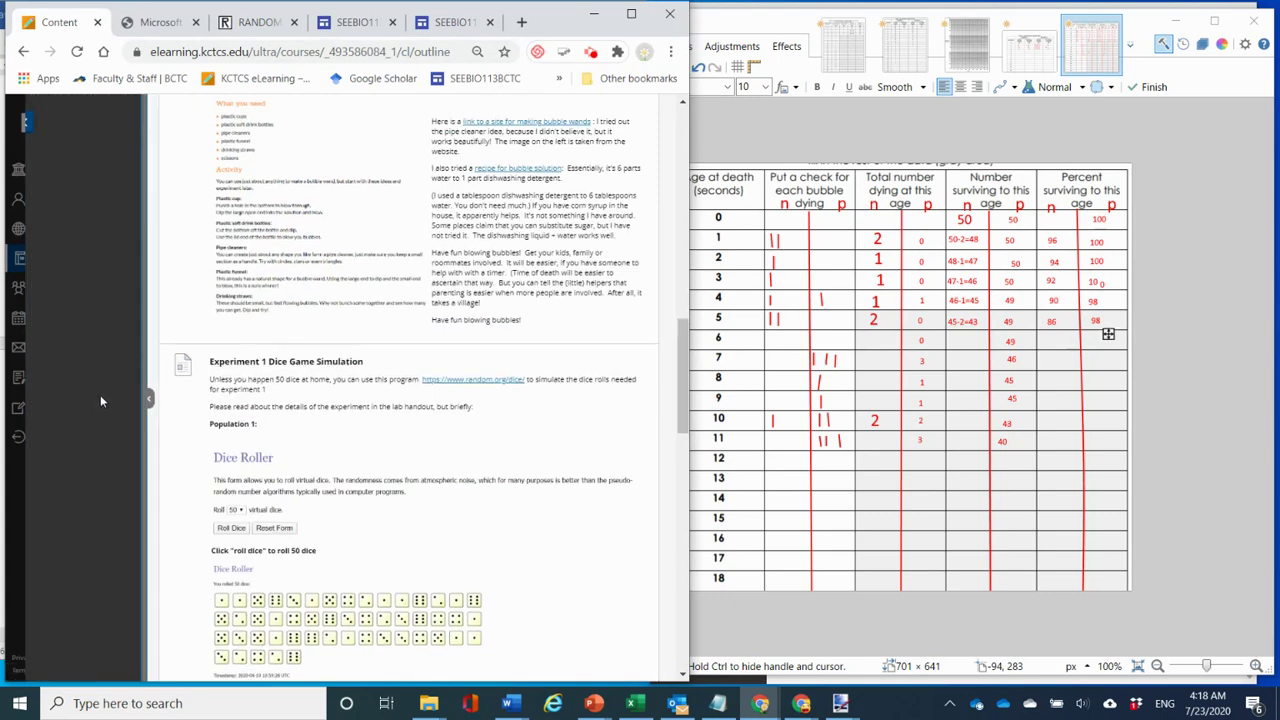
pyautogui.scroll(15, 101, 380)
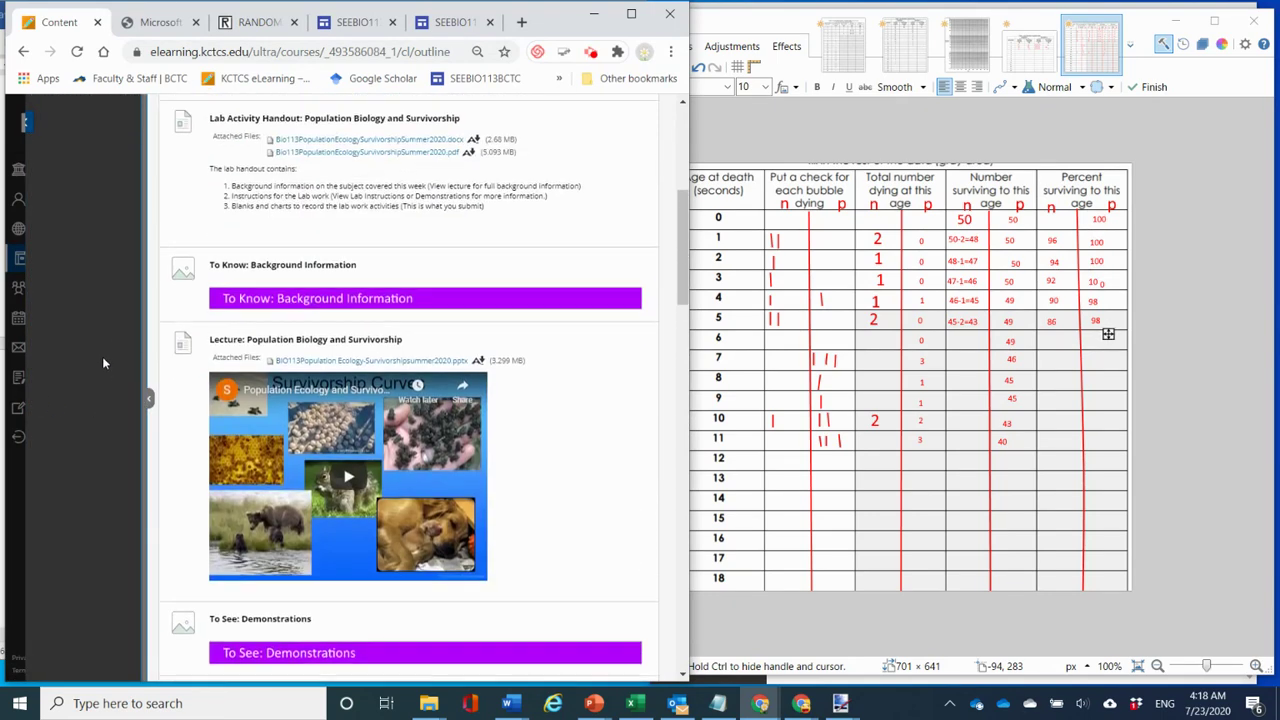
pyautogui.scroll(1, 93, 293)
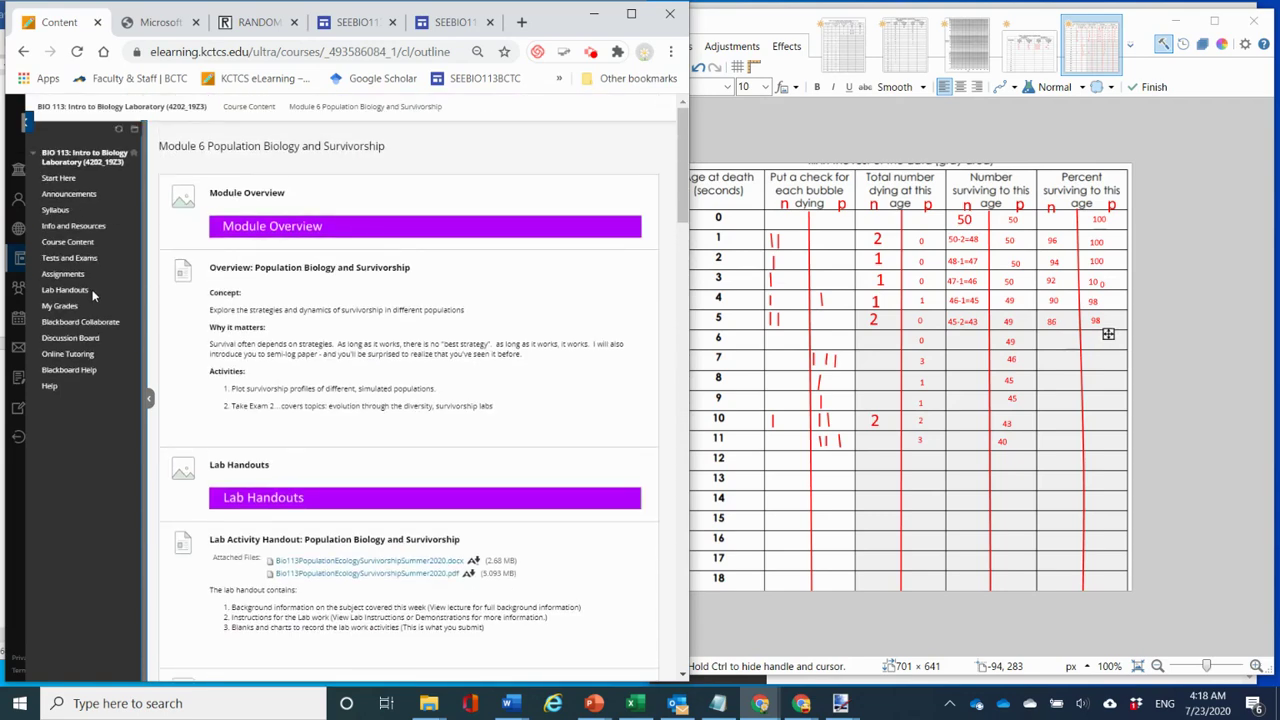
pyautogui.click(66, 277)
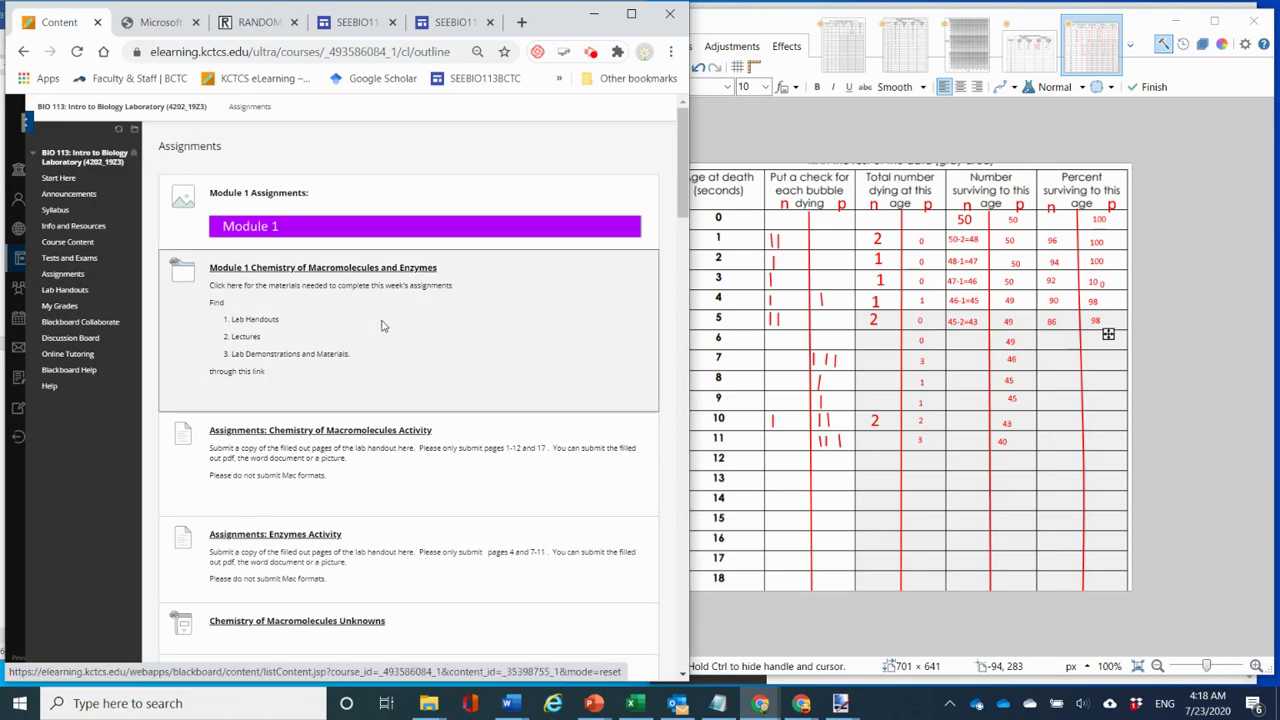
# Open the Labeled Semi Log Paper assignment in the Module 6 assignments.
pyautogui.scroll(-15, 381, 326)
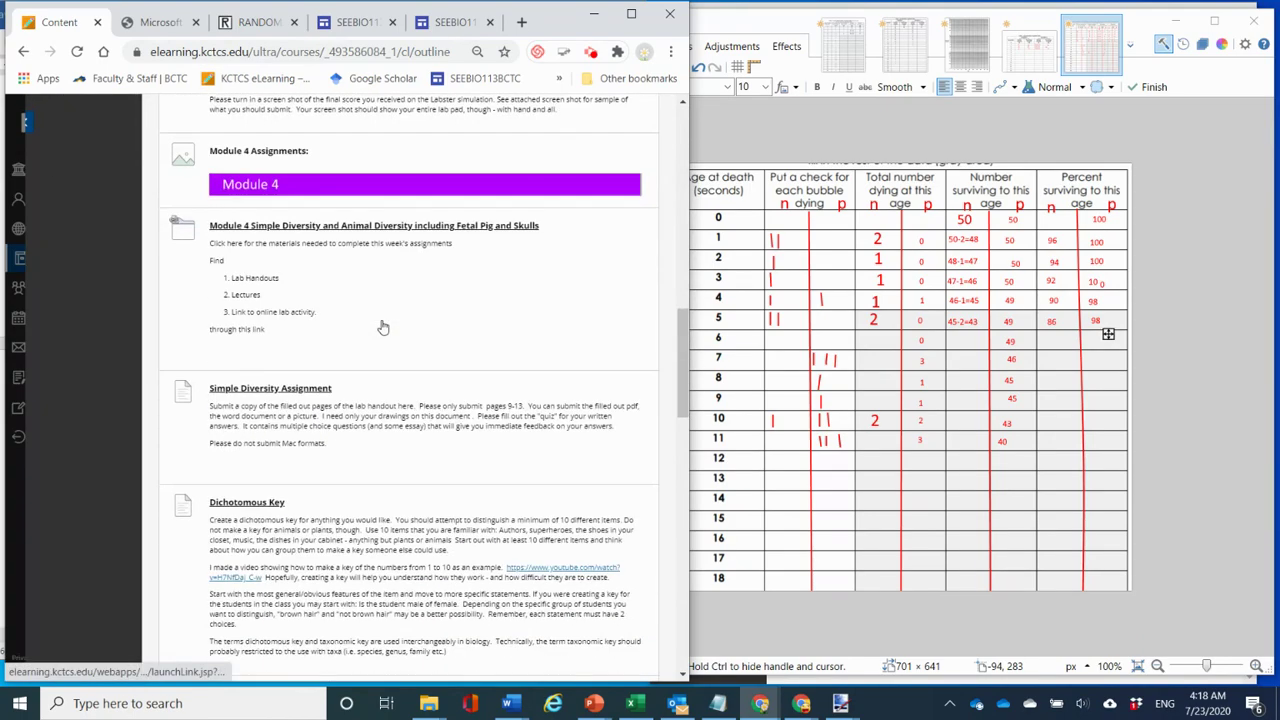
pyautogui.scroll(-15, 383, 327)
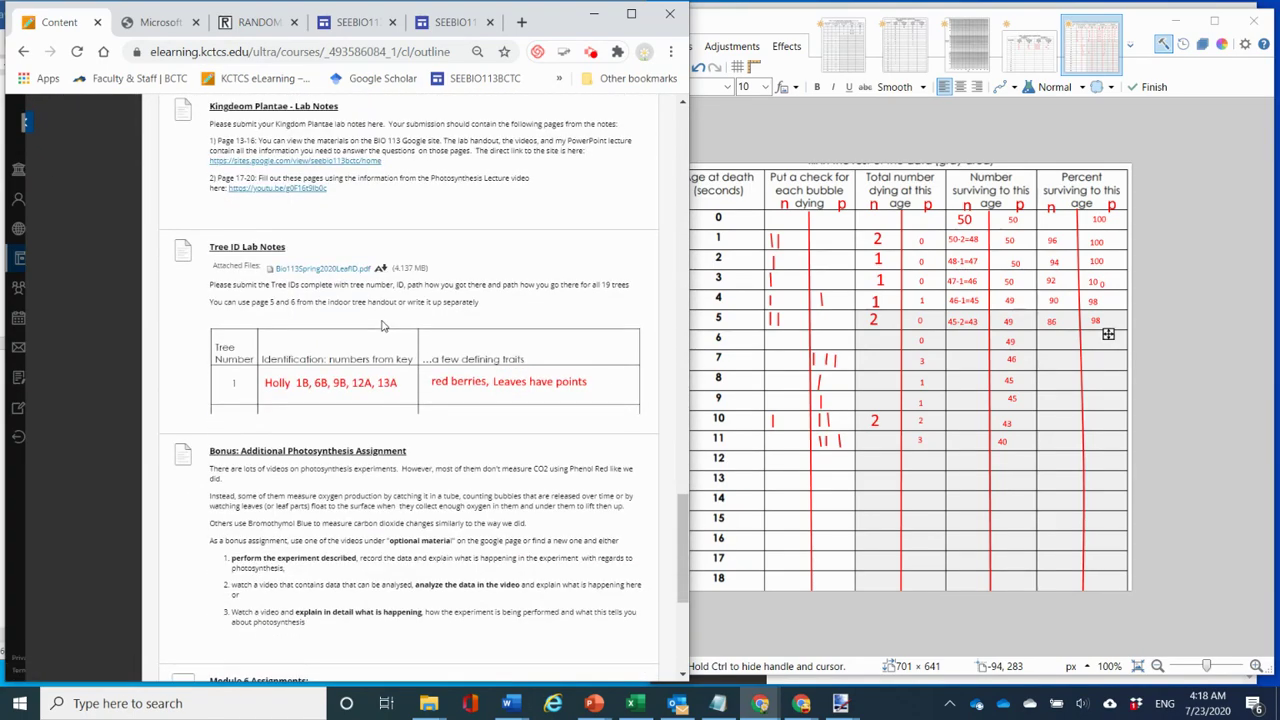
pyautogui.scroll(-8, 381, 326)
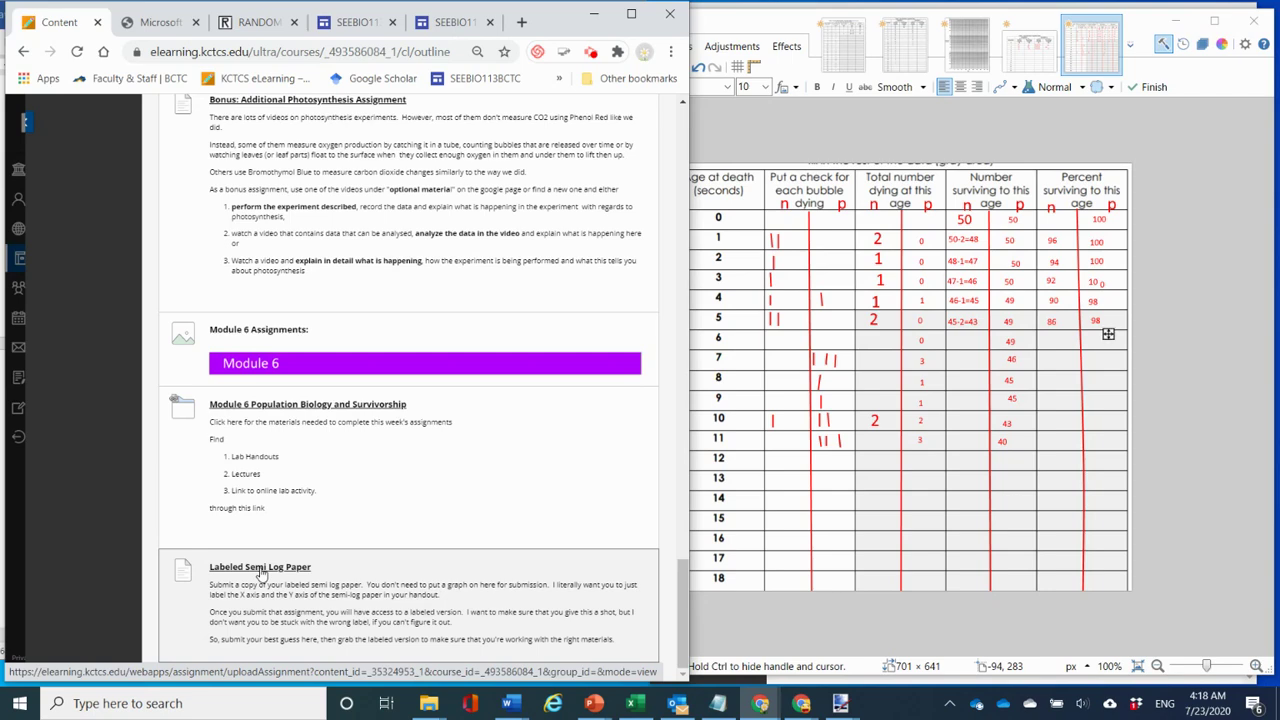
pyautogui.click(261, 567)
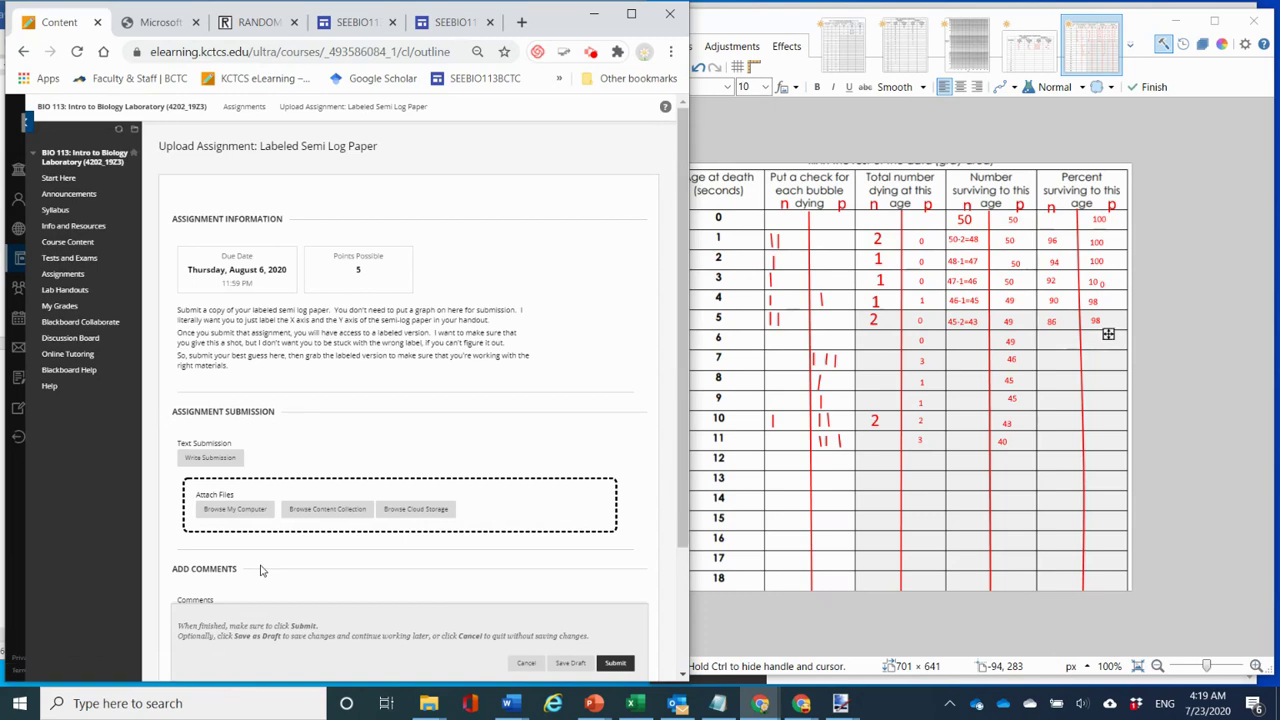
# Submit the text "attach copy of your semi log paper" for the assignment and close the submission review.
pyautogui.click(210, 457)
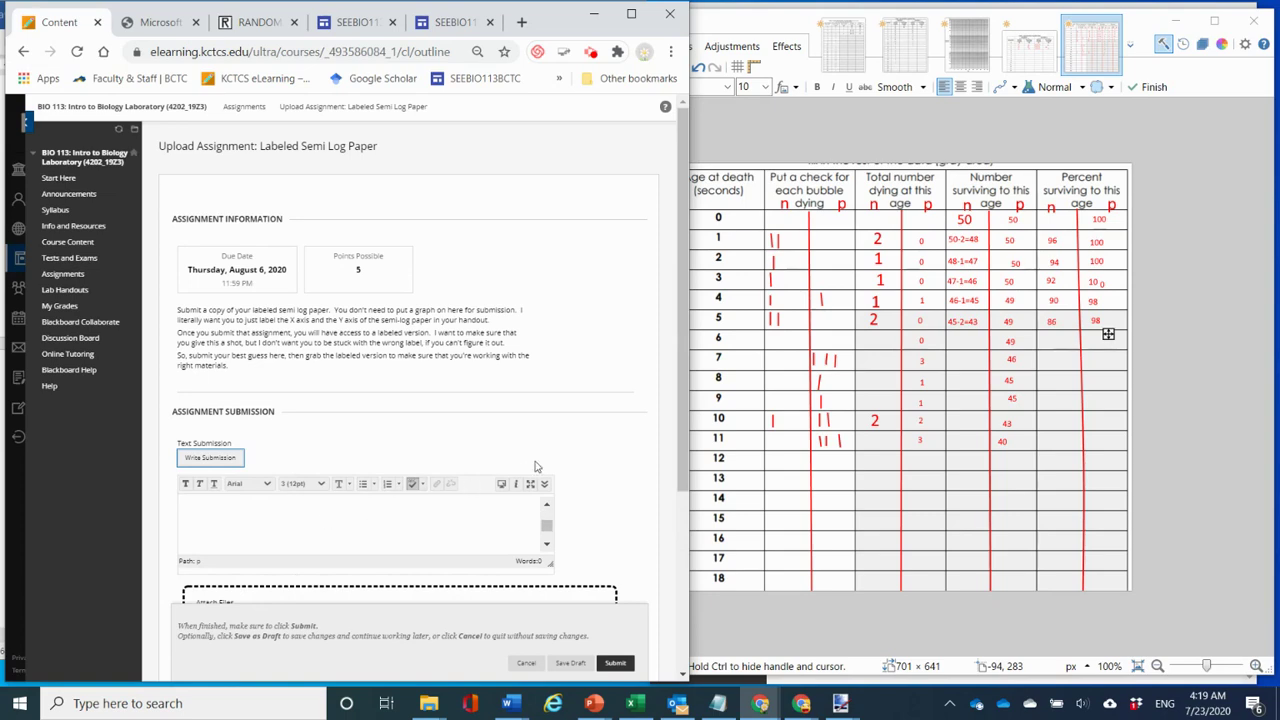
pyautogui.moveTo(686, 466); pyautogui.dragTo(686, 544)
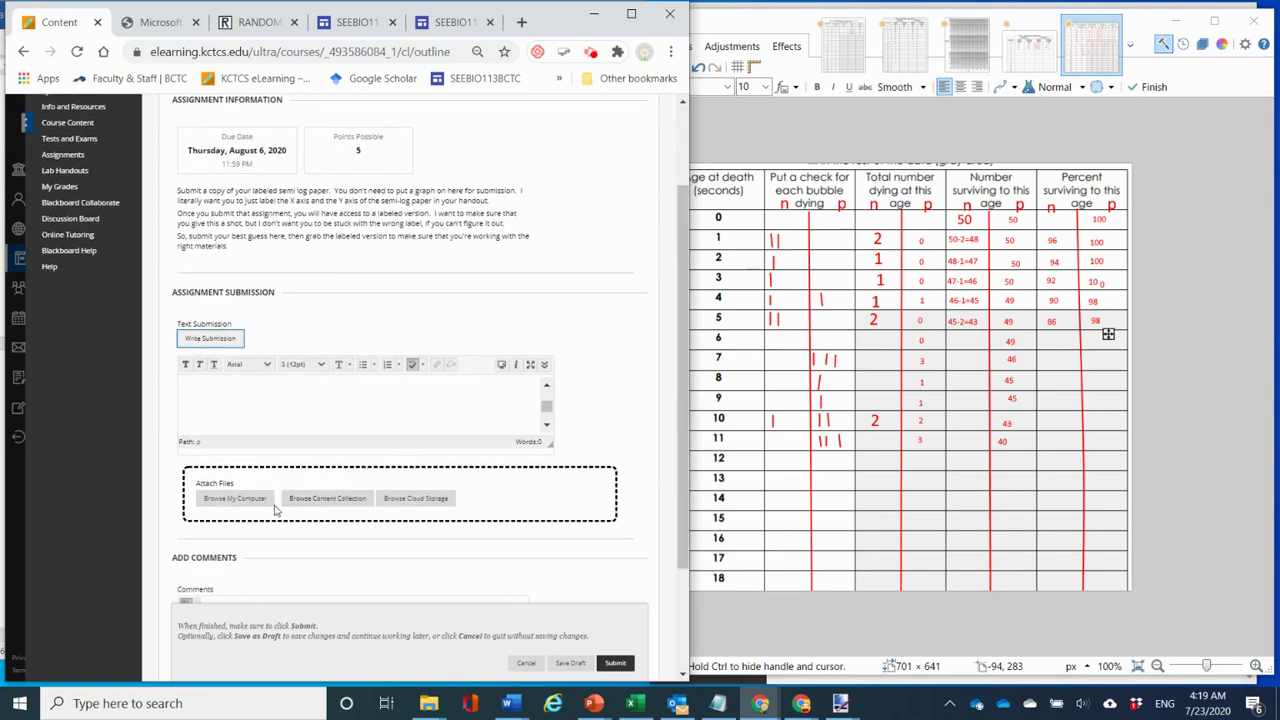
pyautogui.click(244, 393)
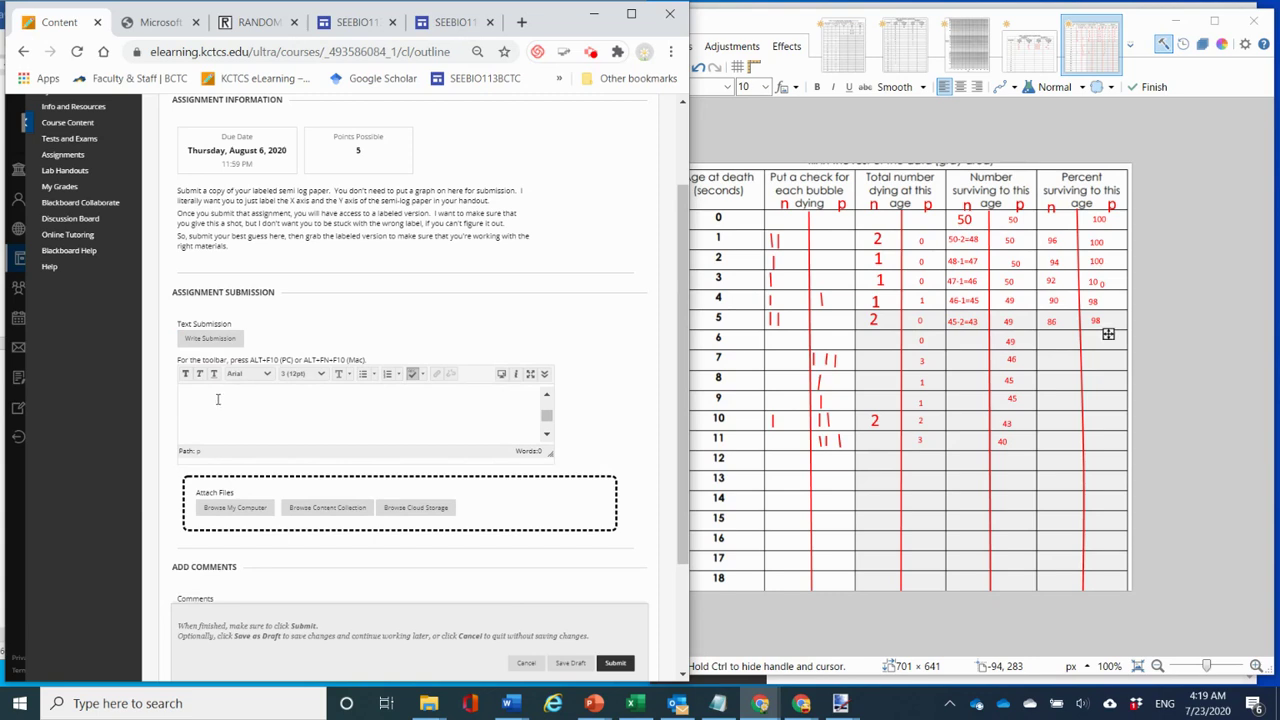
pyautogui.write('attach copy of your semi log paper')
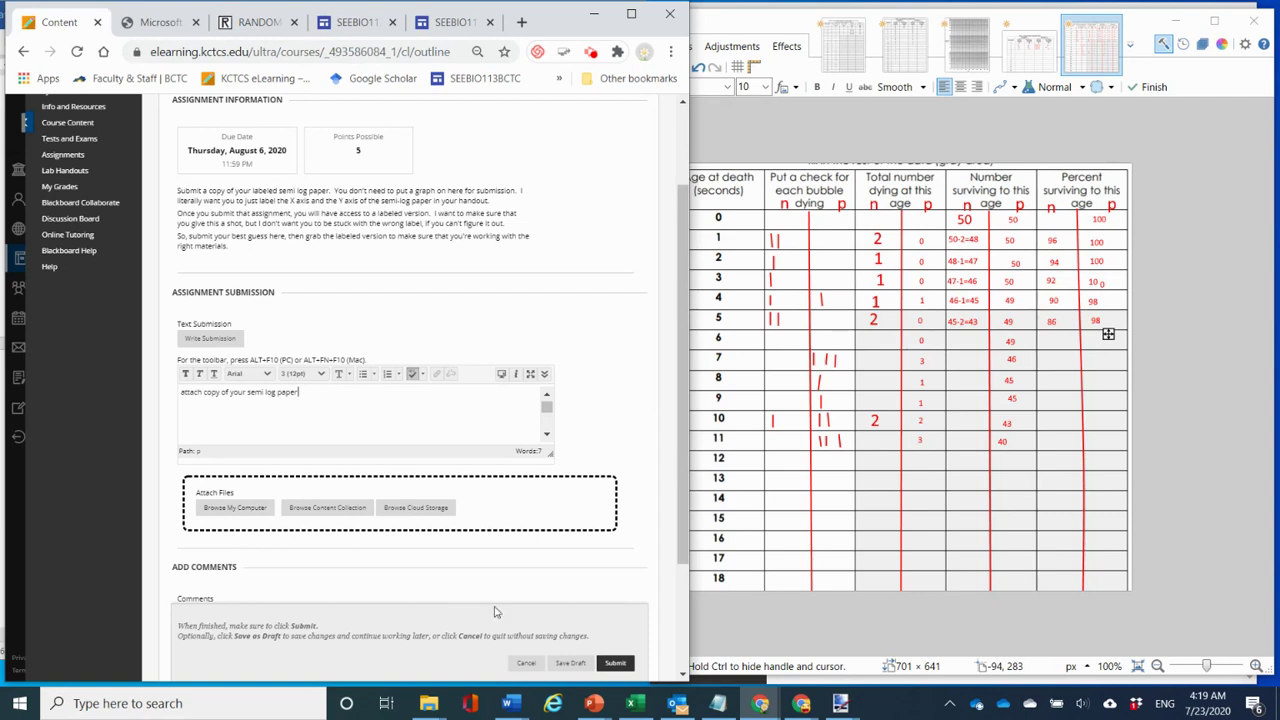
pyautogui.click(614, 664)
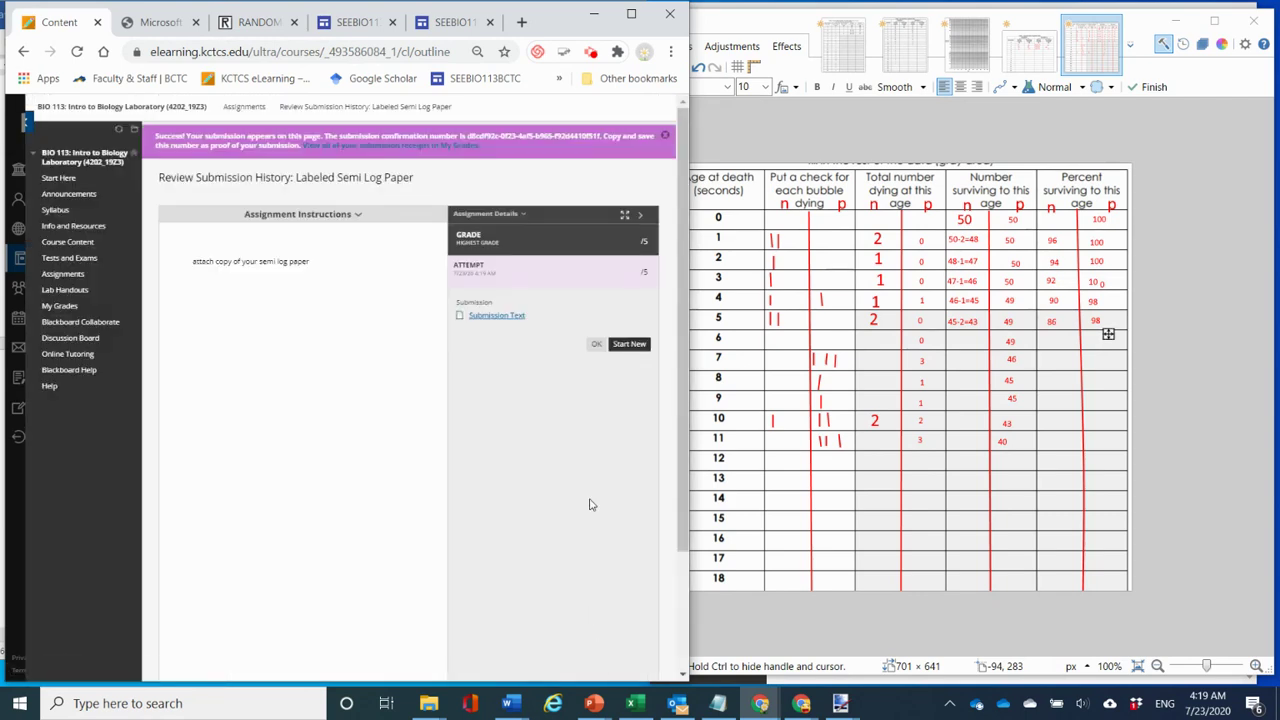
pyautogui.click(597, 345)
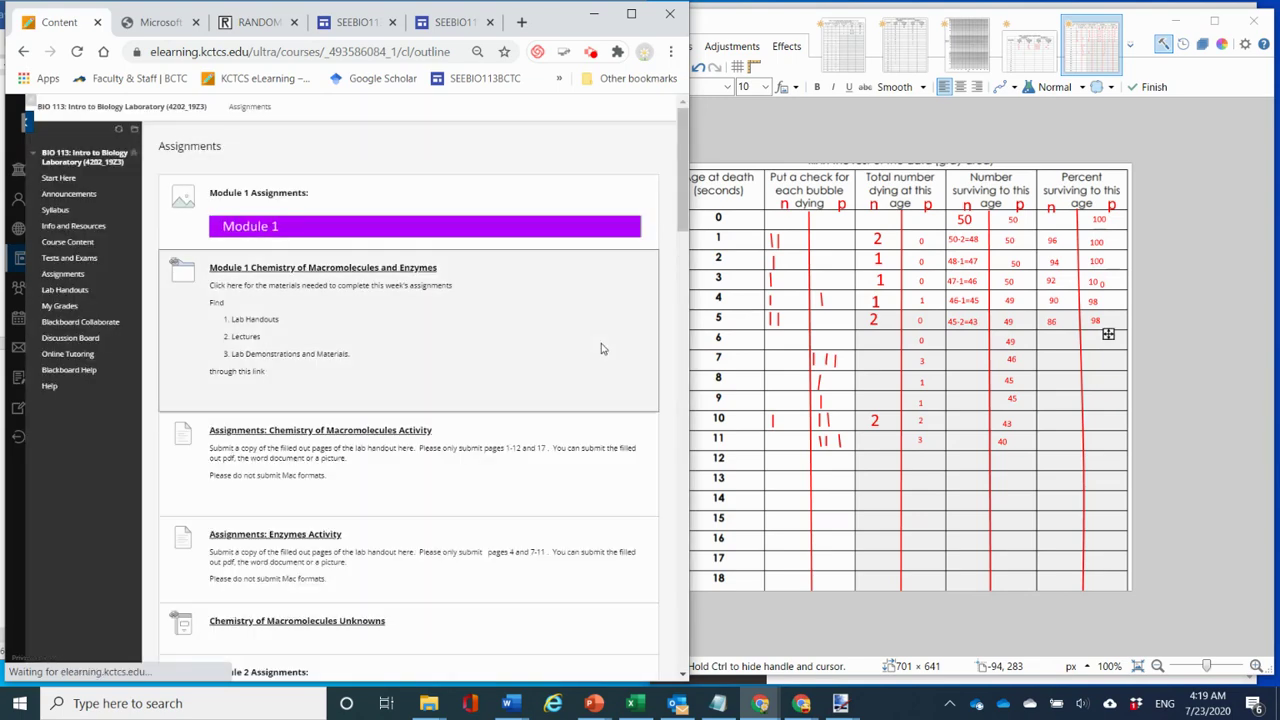
# Reopen the Assignments page and examine the Population Ecology, Survivorship Curves - Lab Notes assignment in Module 6.
pyautogui.click(76, 275)
pyautogui.scroll(-15, 378, 388)
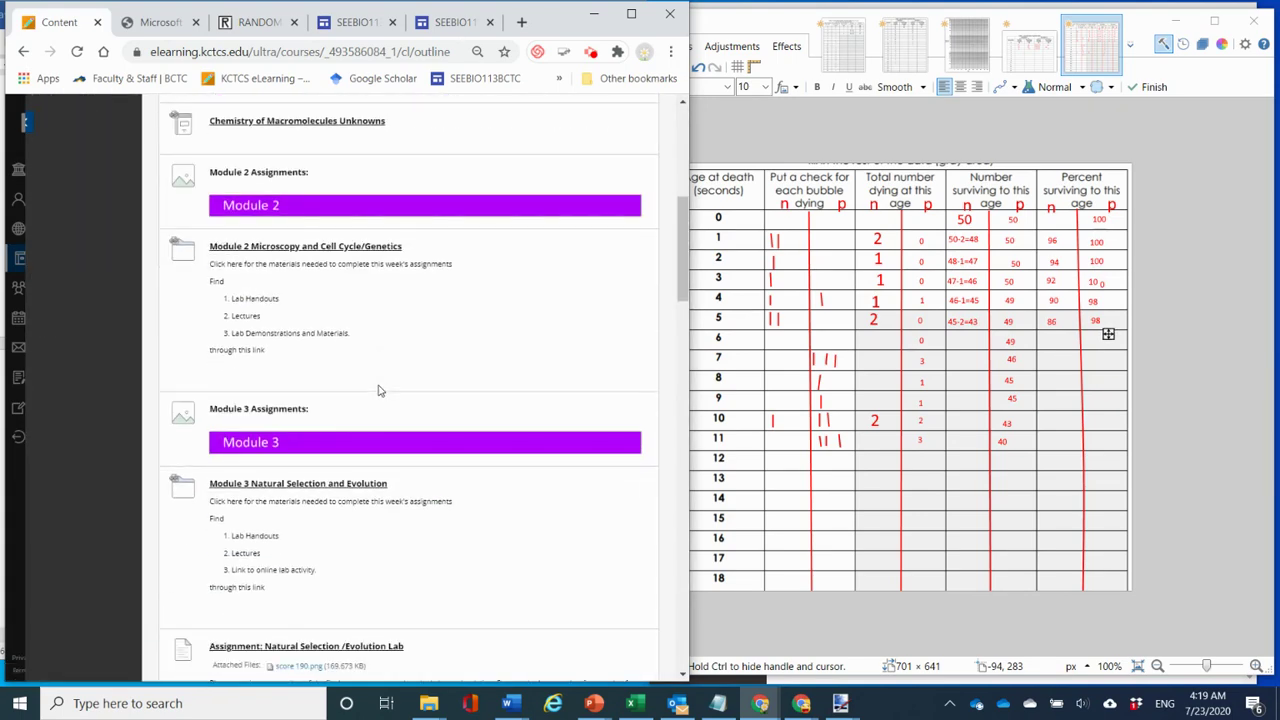
pyautogui.scroll(-3, 378, 389)
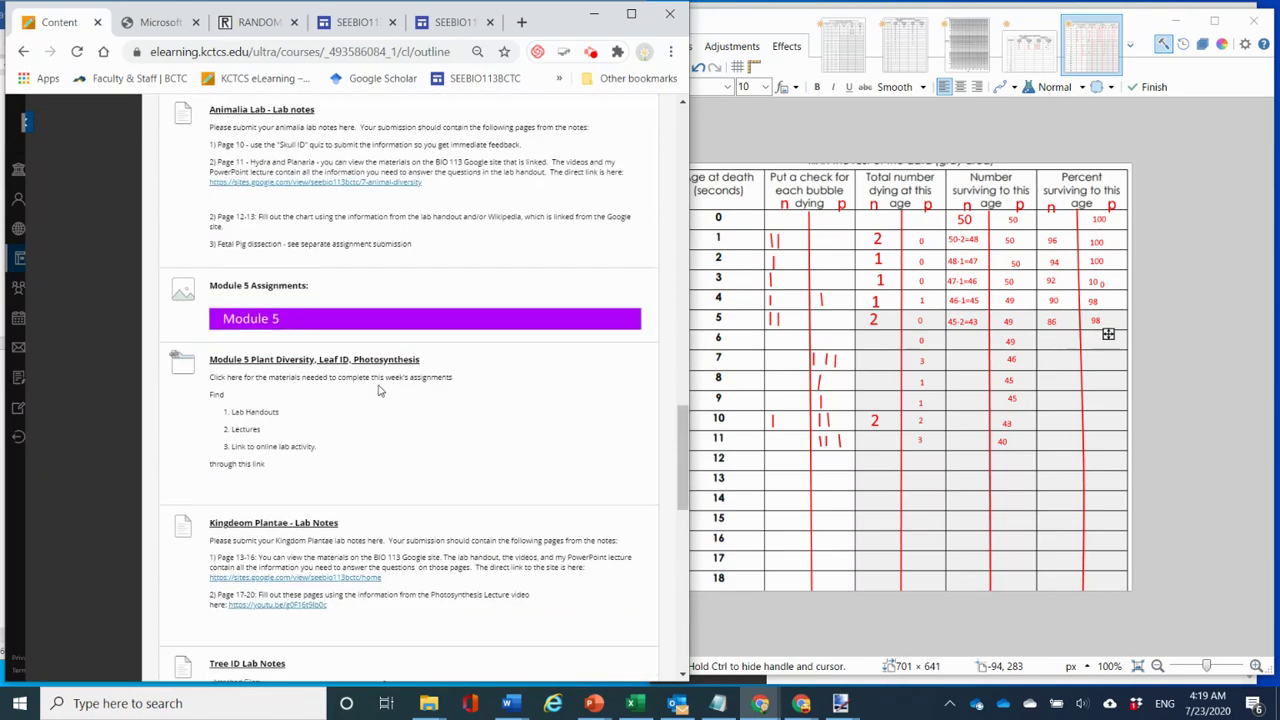
pyautogui.scroll(-10, 378, 390)
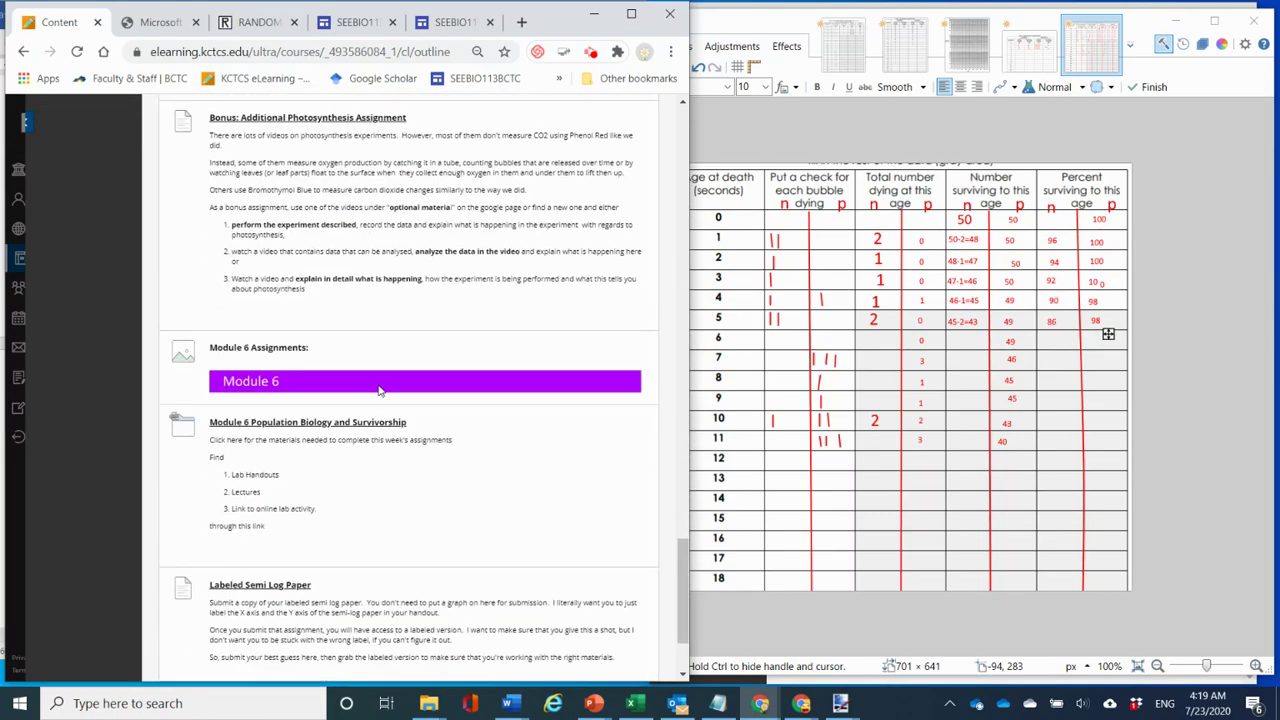
pyautogui.scroll(-1, 378, 390)
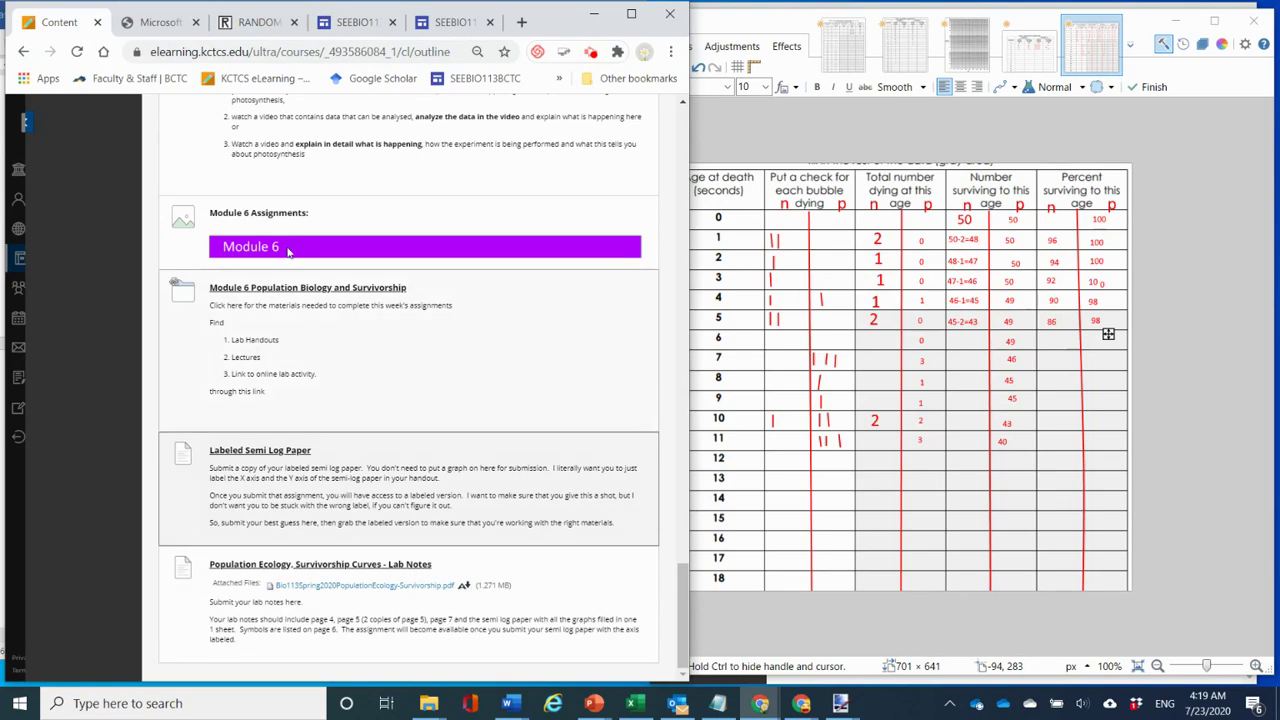
# Review the lab handout's dice generation table and the Table 2 soap bubble simulation page.
pyautogui.click(160, 22)
pyautogui.scroll(10, 400, 275)
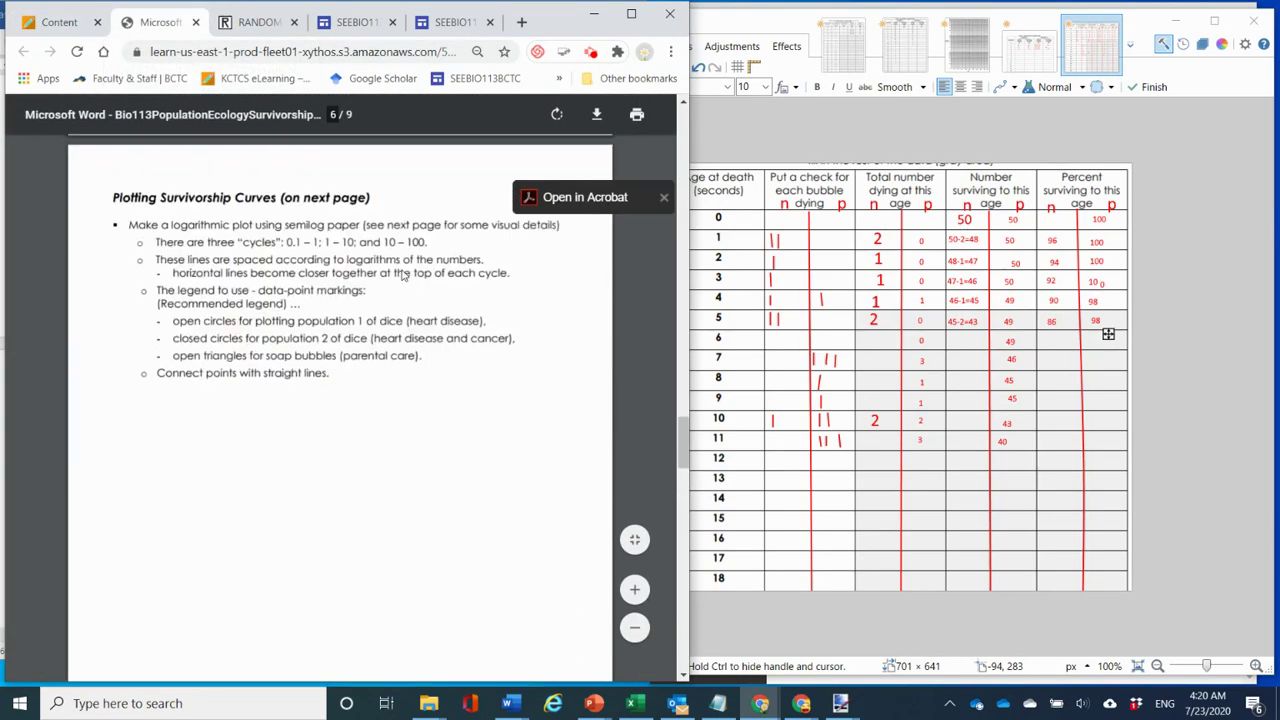
pyautogui.scroll(10, 403, 275)
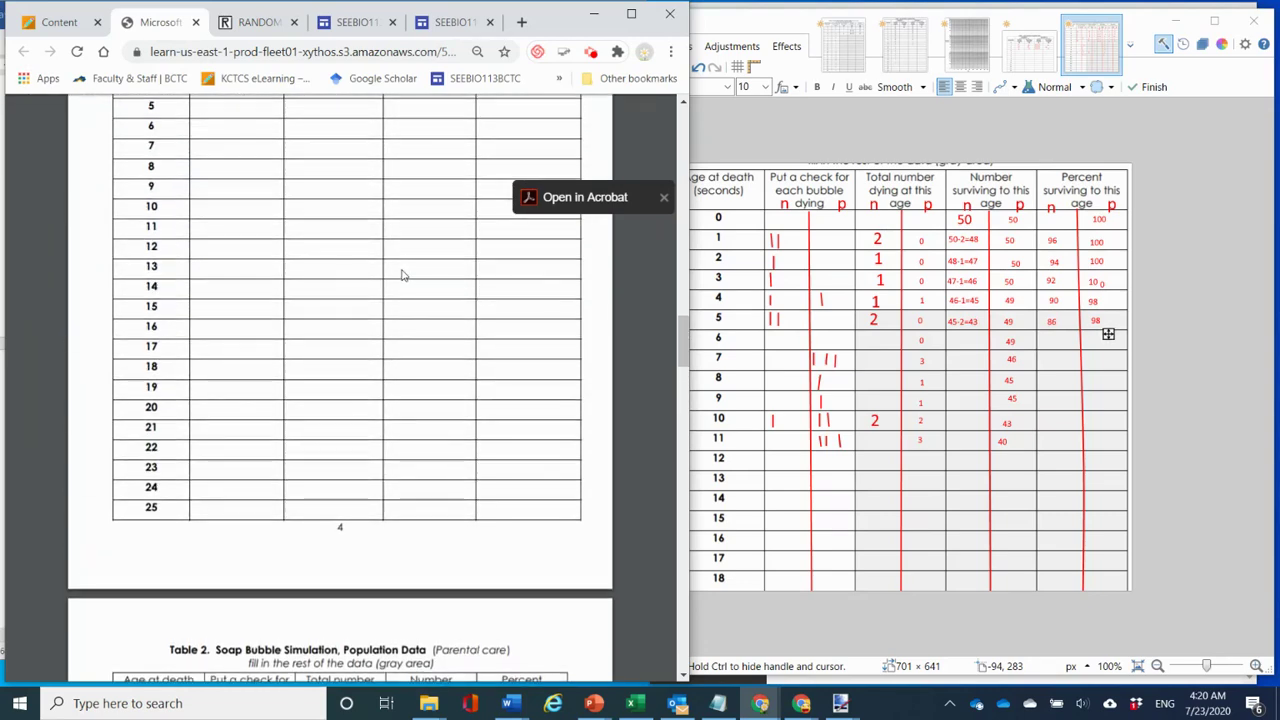
pyautogui.scroll(3, 403, 275)
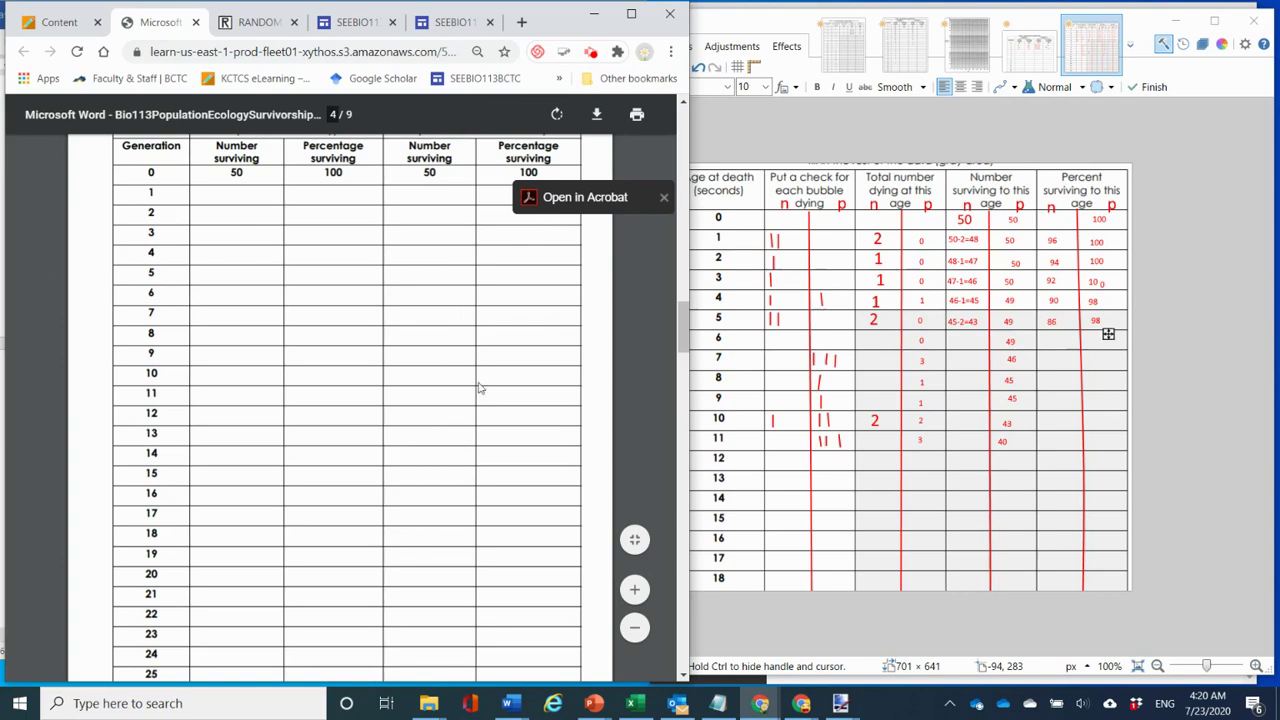
pyautogui.moveTo(683, 327); pyautogui.dragTo(685, 388)
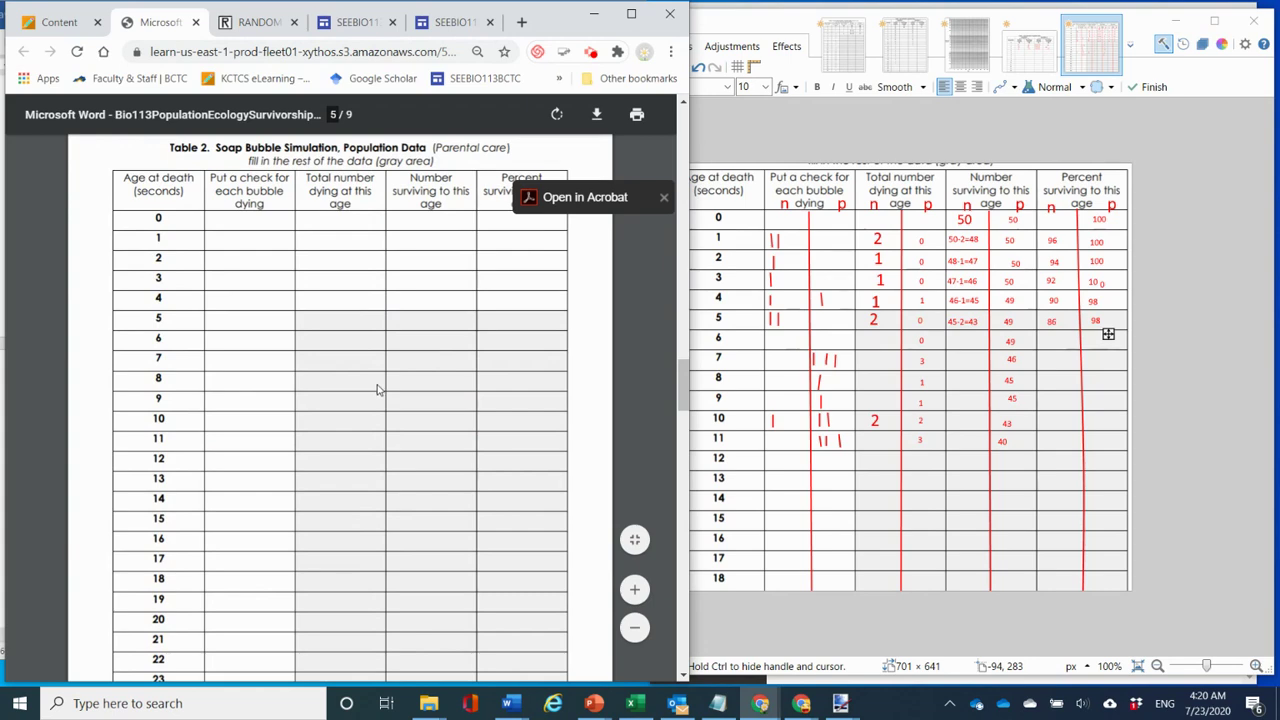
pyautogui.moveTo(684, 387); pyautogui.dragTo(684, 422)
# Open the lab notes assignment's attached PDF from Module 6, check its Plotting Survivorship Curves page, and return to the assignments list.
pyautogui.click(78, 29)
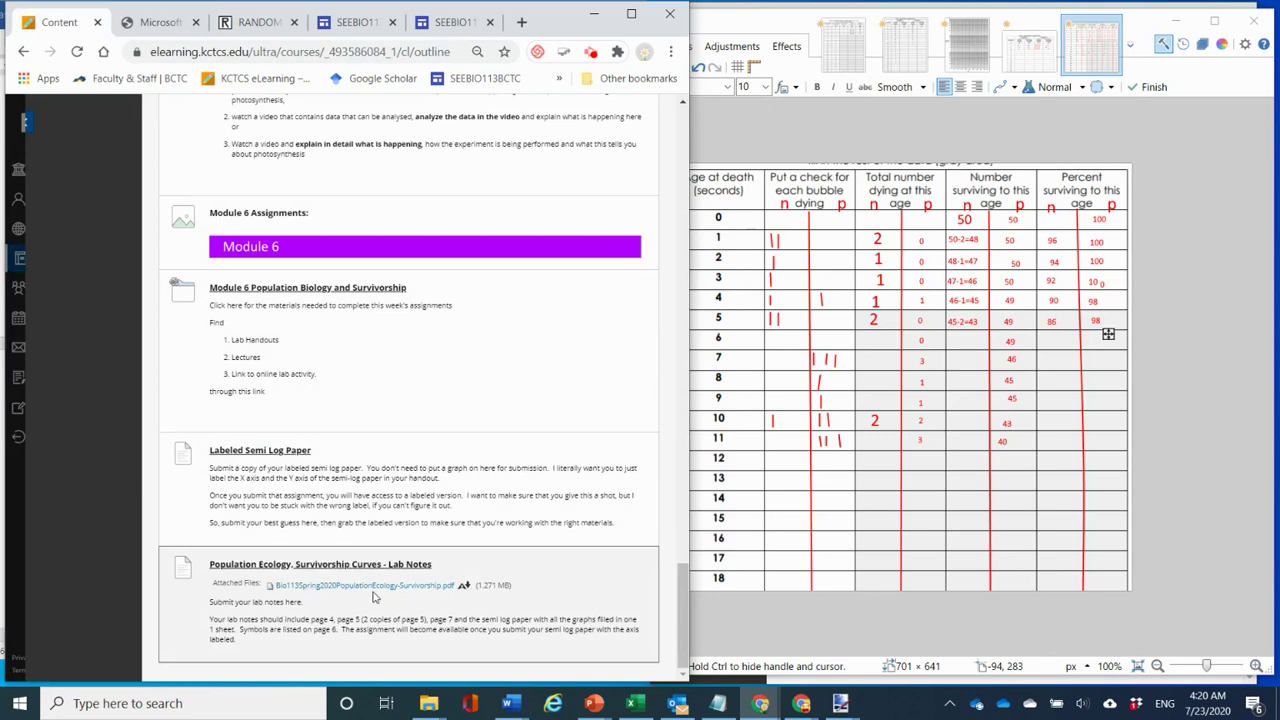
pyautogui.click(370, 592)
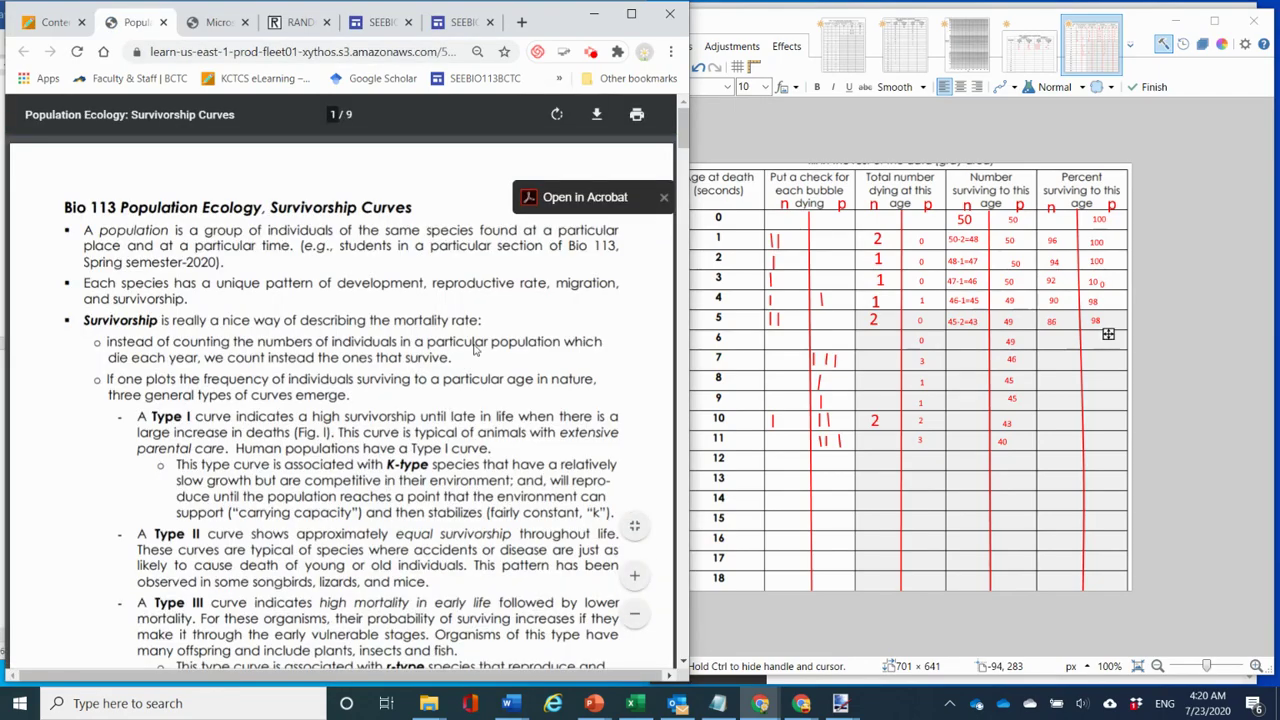
pyautogui.moveTo(684, 127); pyautogui.dragTo(694, 410)
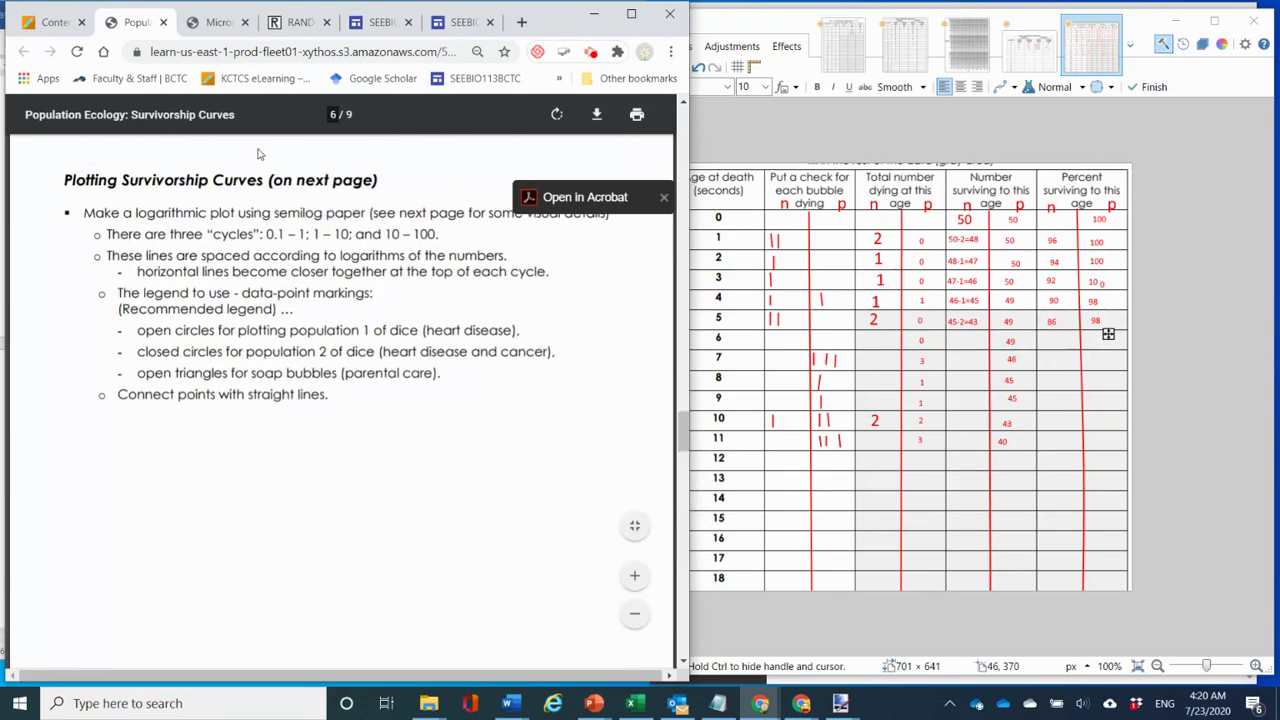
pyautogui.click(55, 22)
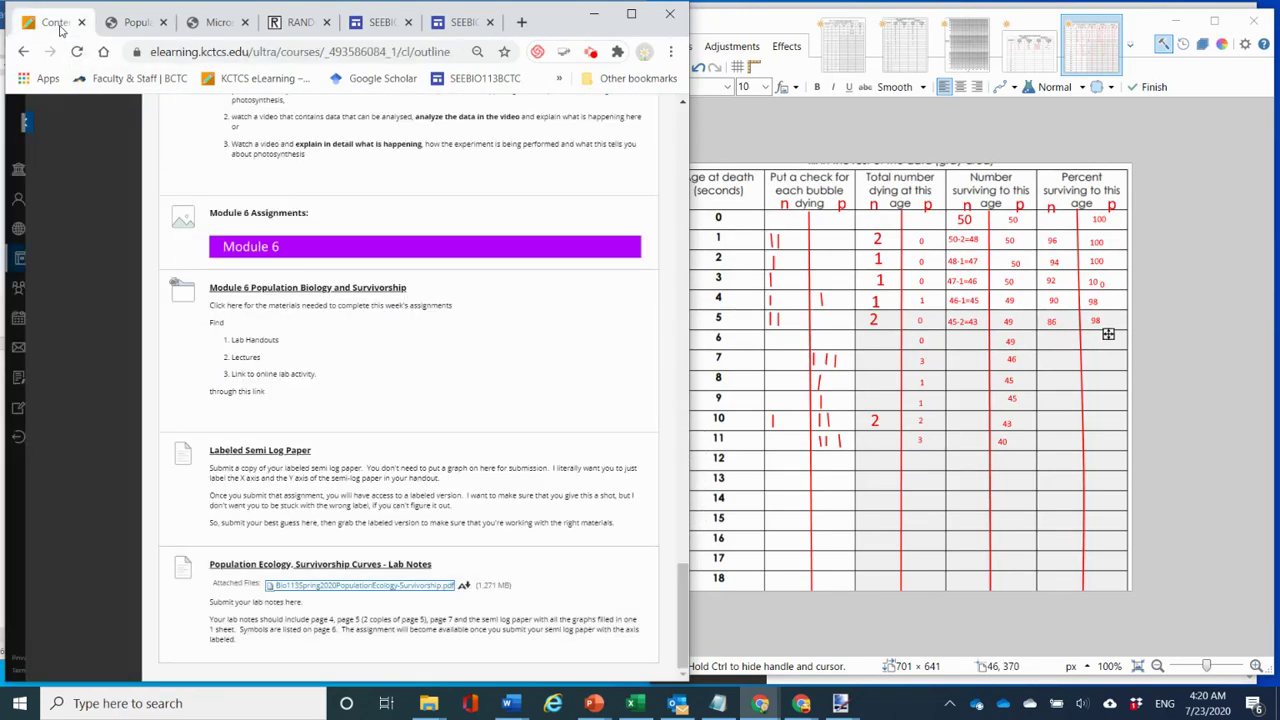